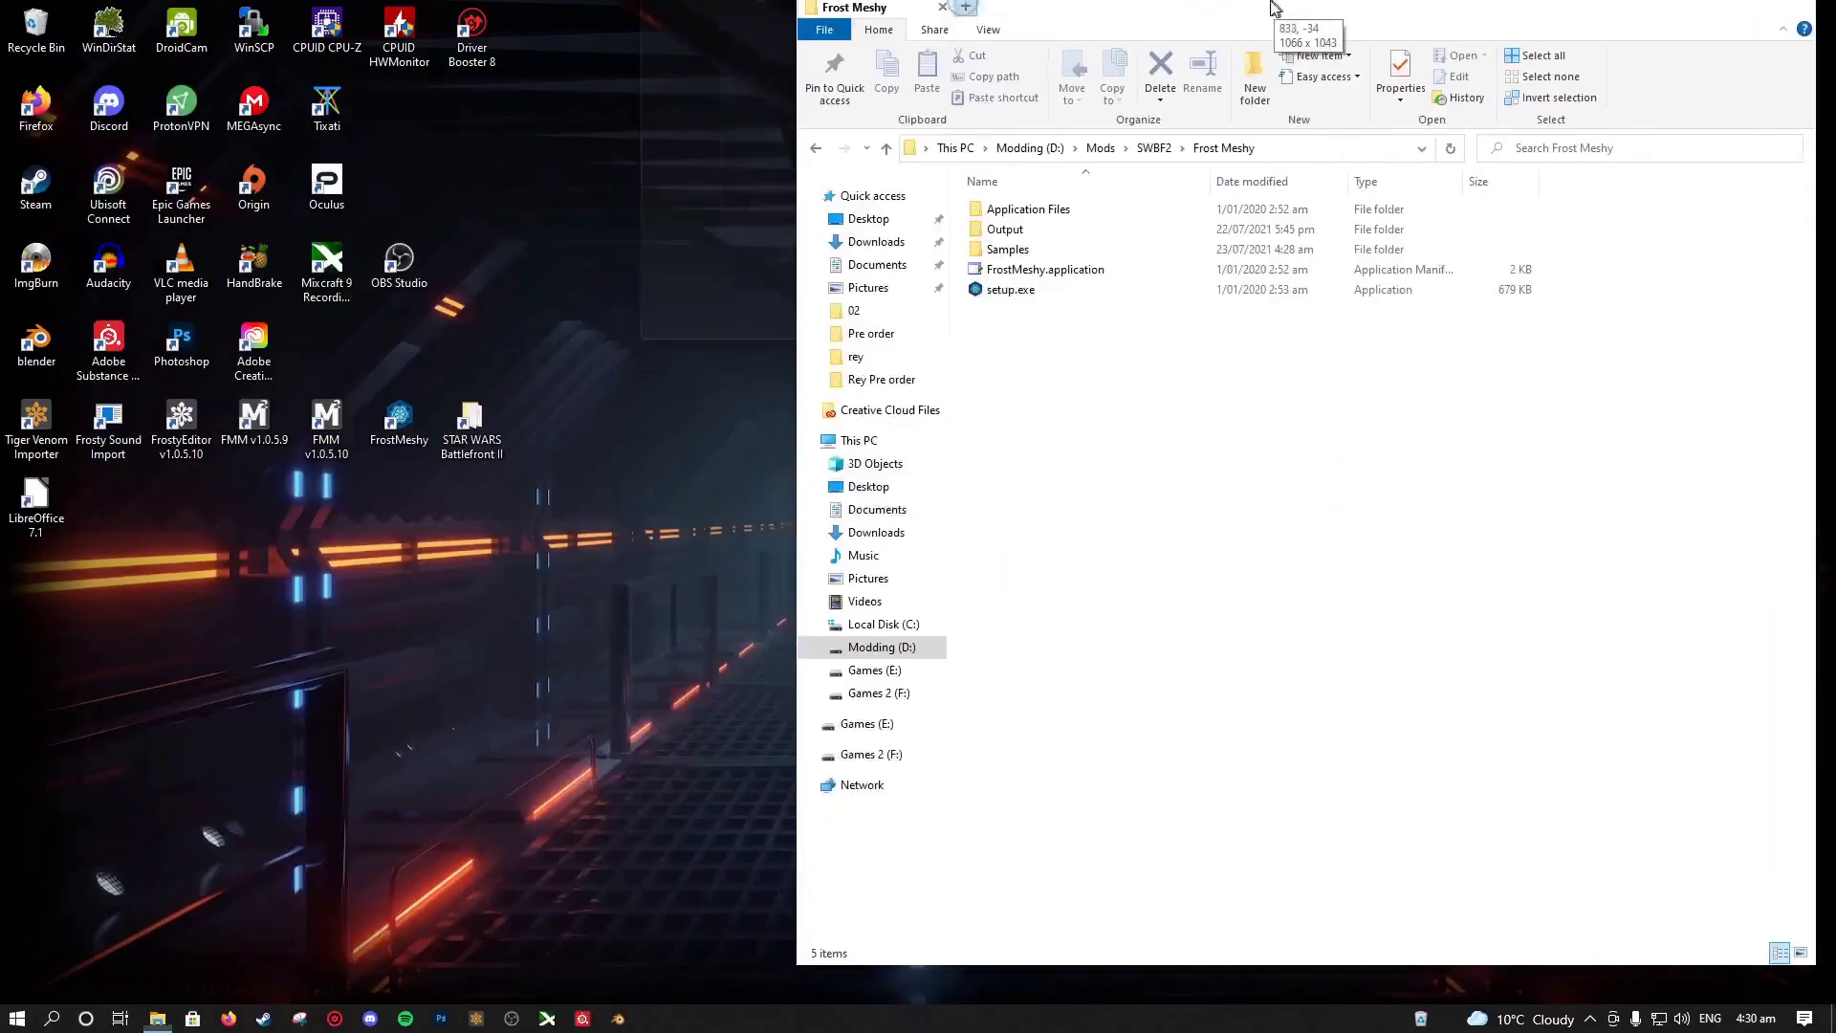
Step: Open the Frost Meshy folder, launch FrostMeshy v0.618-alpha from setup.exe, and reposition its window
double_click(1271, 12)
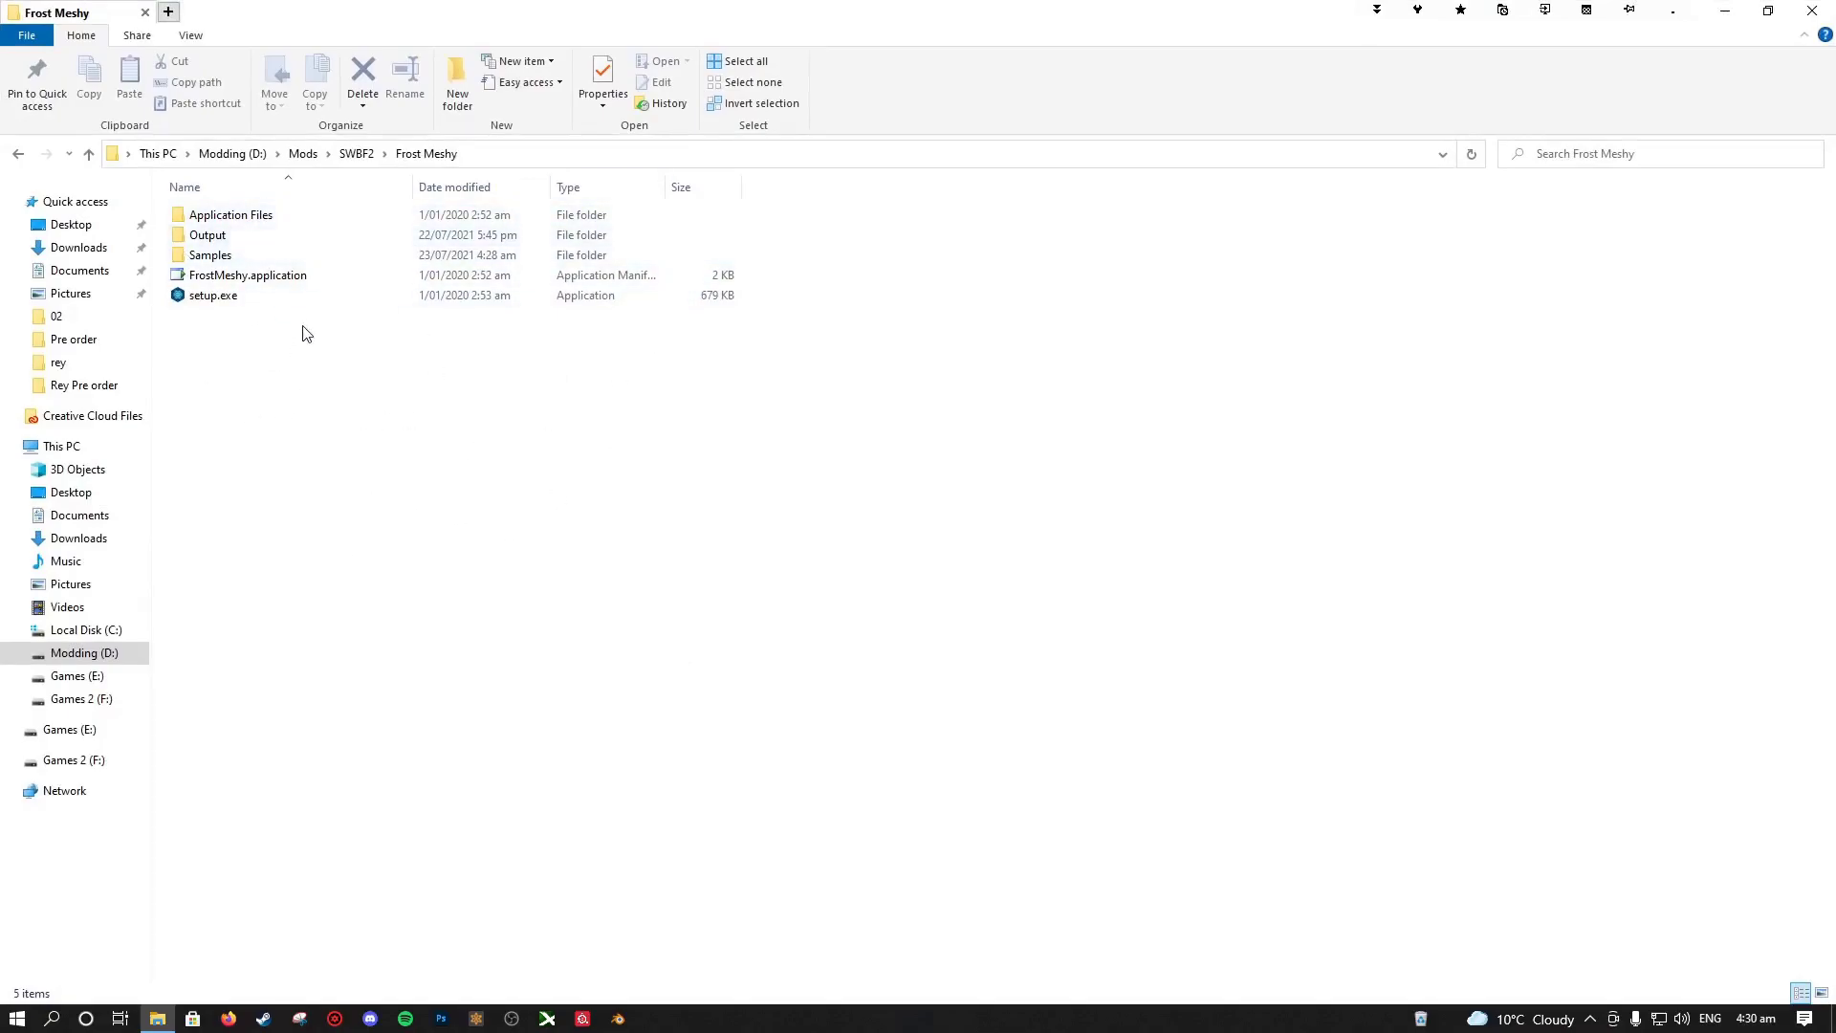
double_click(219, 299)
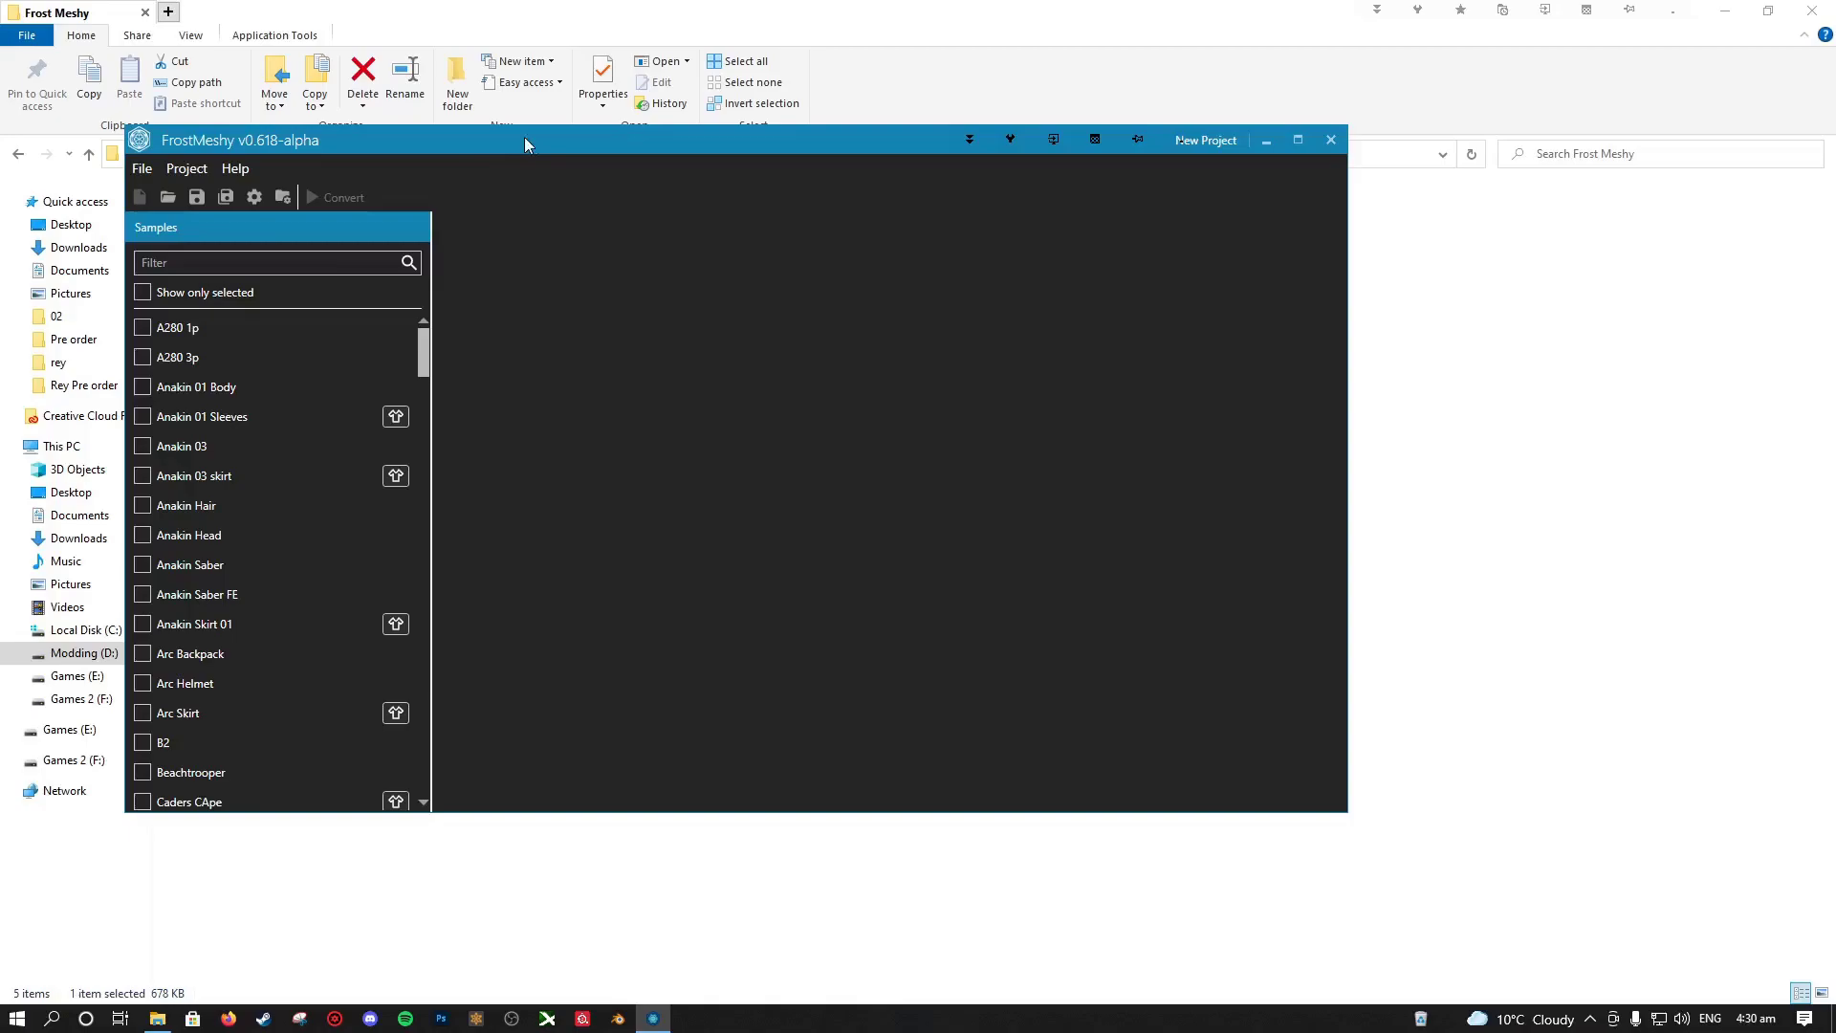
left_click_drag(524, 143, 688, 185)
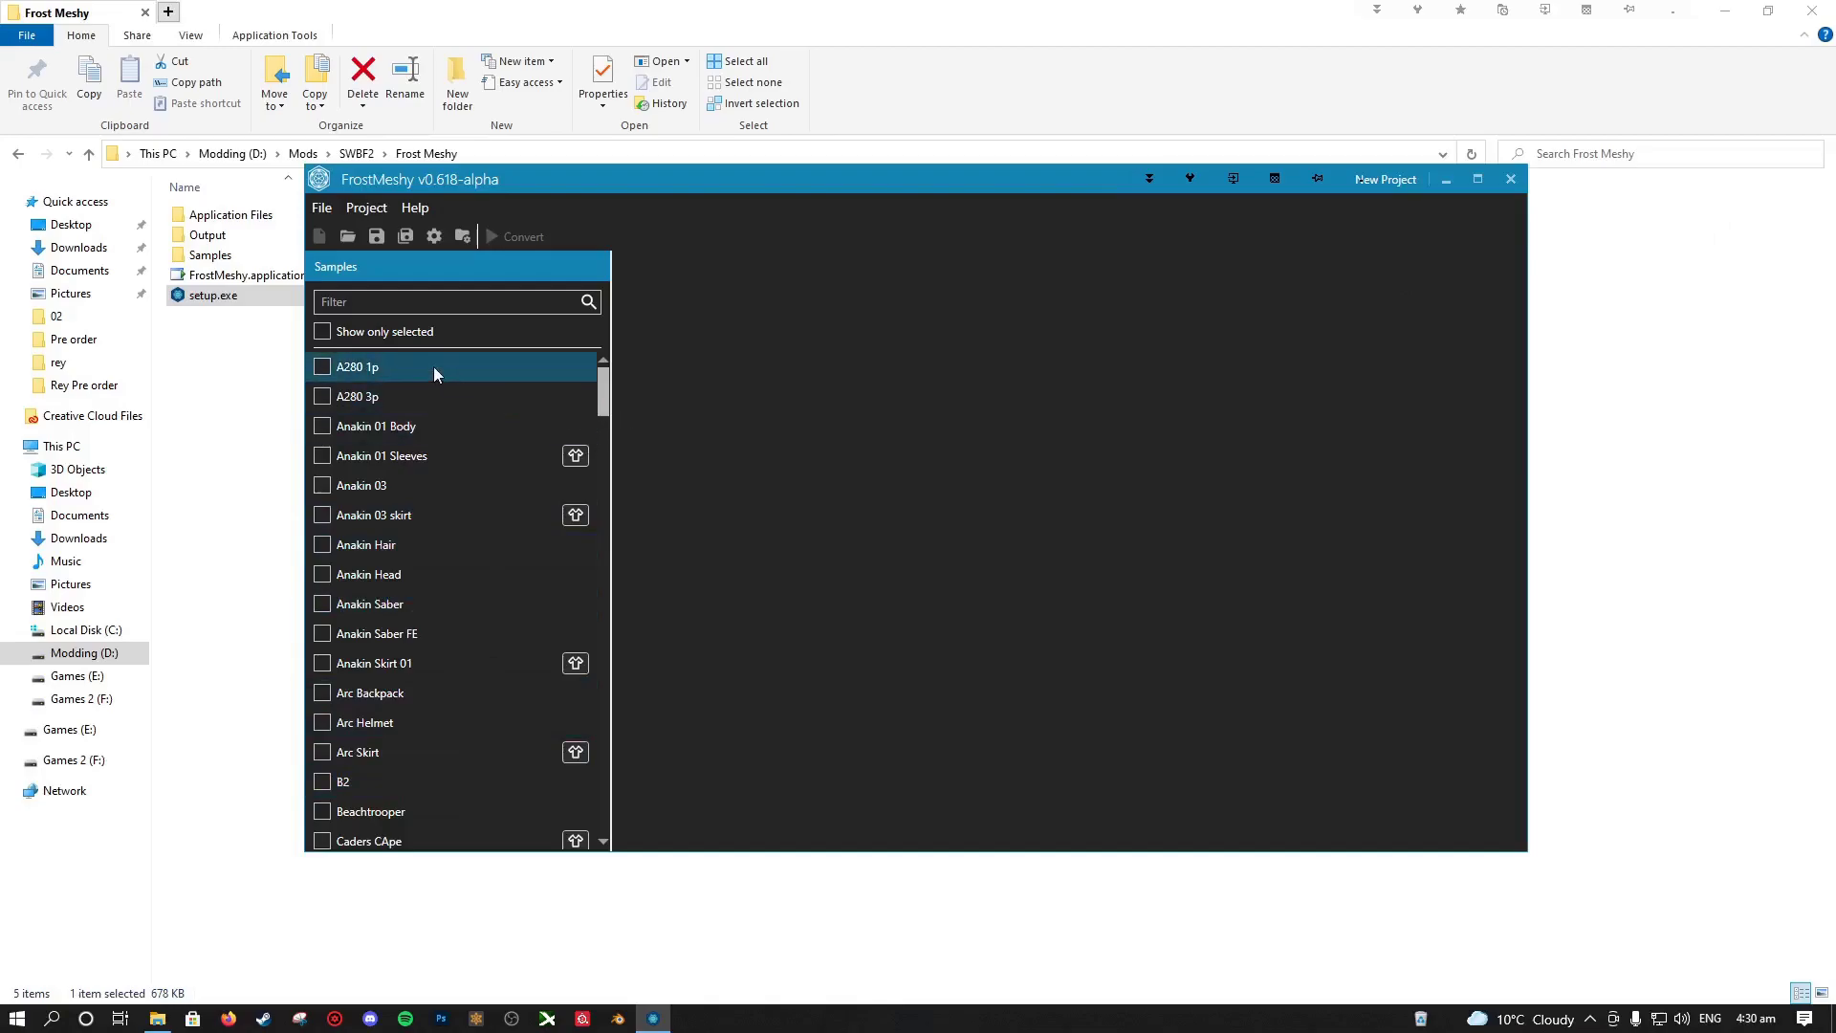
scroll(398, 593, "down", 10)
scroll(414, 606, "down", 15)
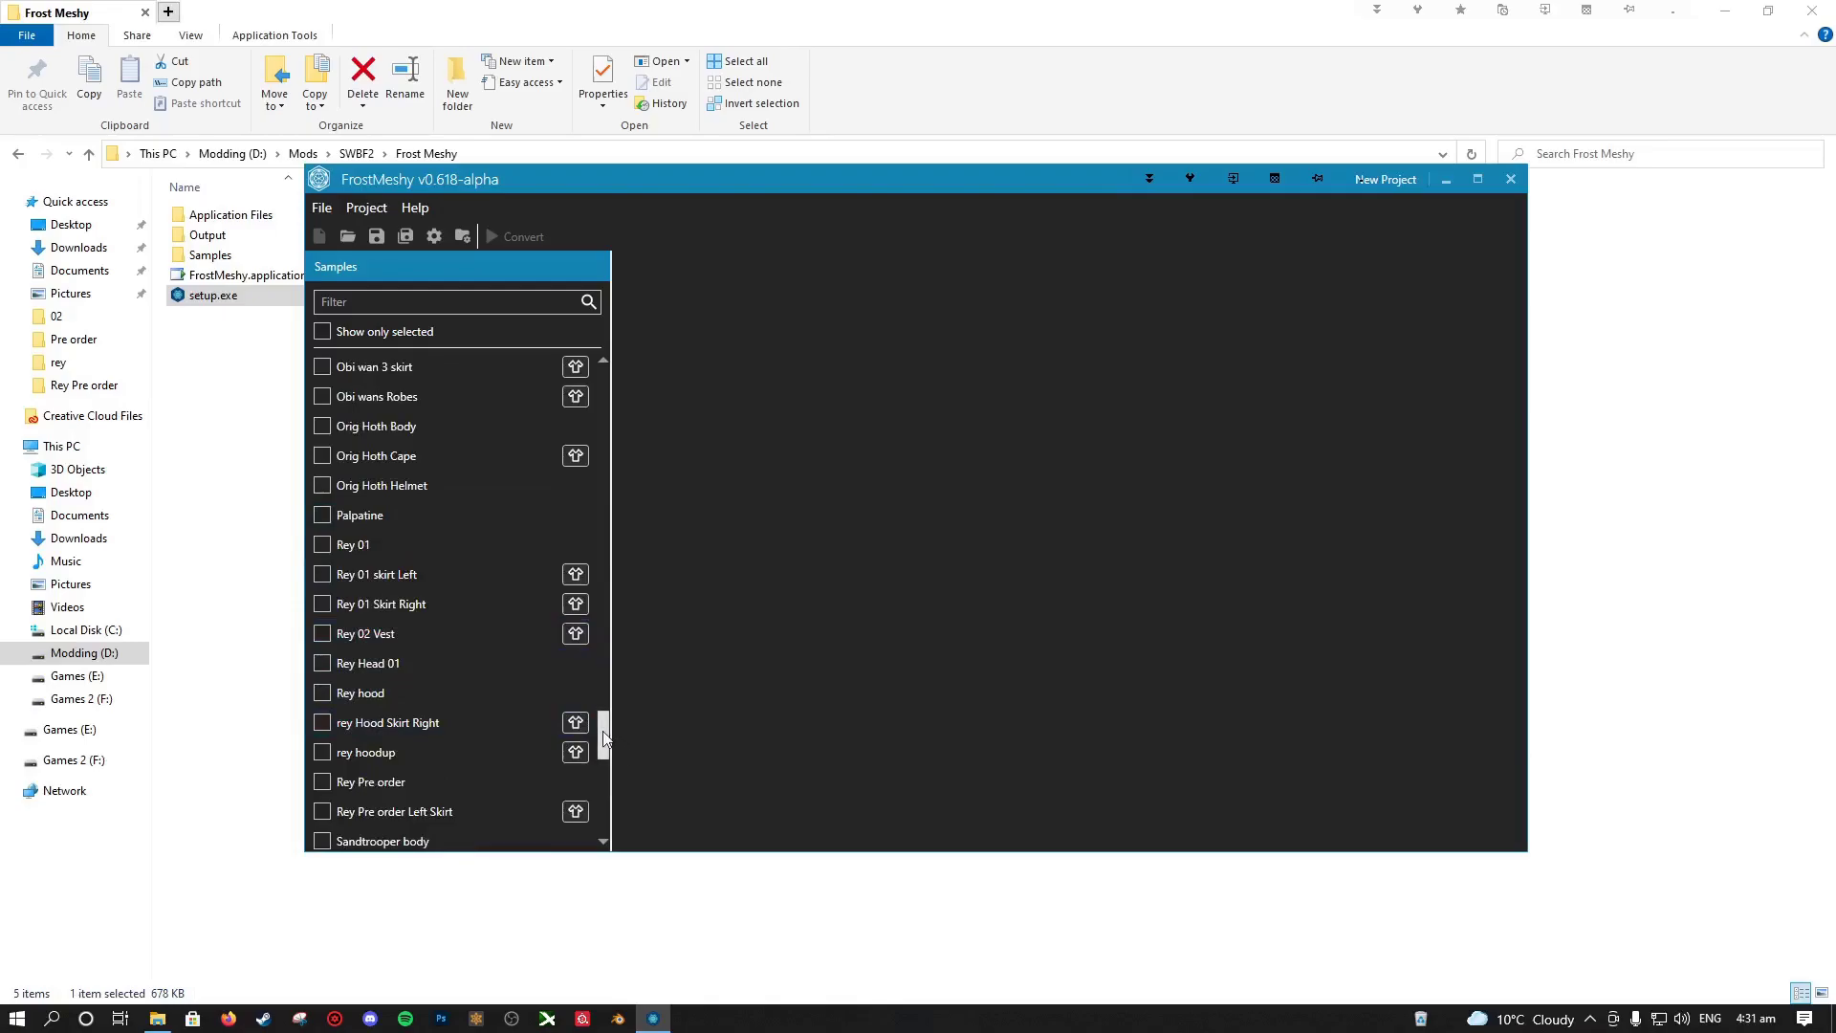
left_click_drag(602, 735, 603, 382)
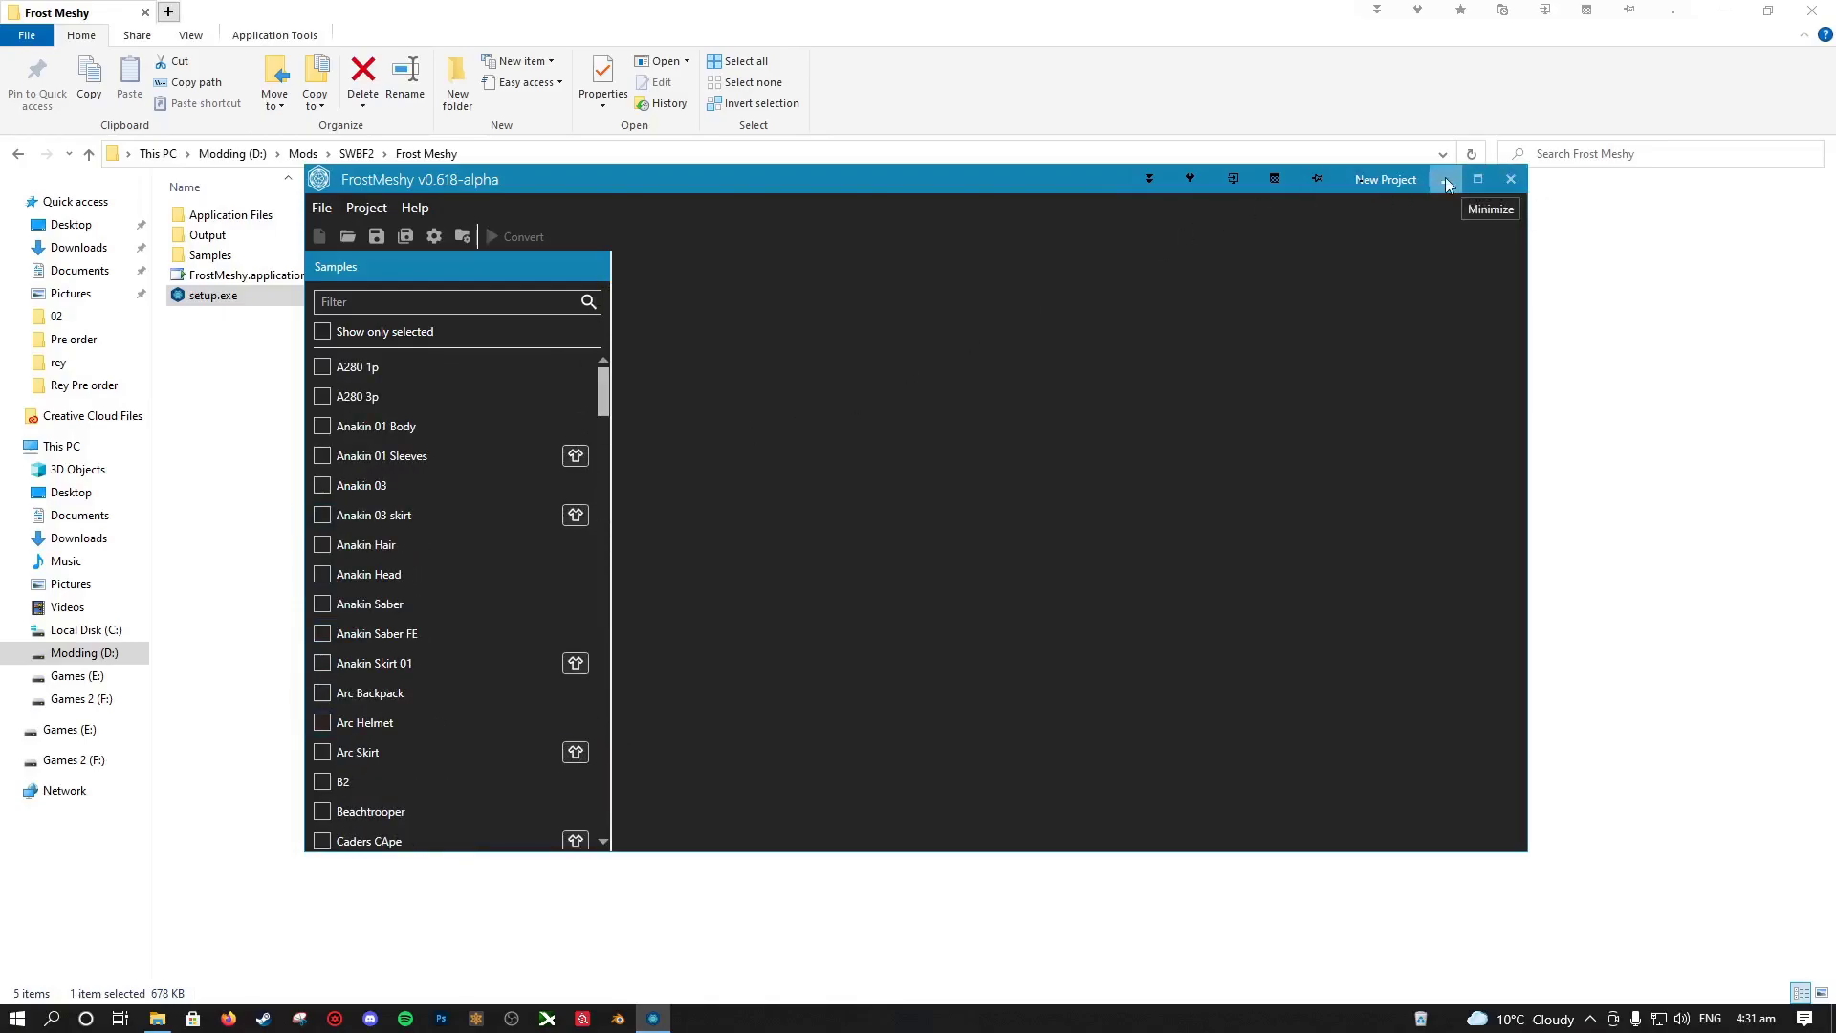
Step: Close FrostMeshy and open Frost Meshy's Samples folder with its 152 model folders
left_click(1509, 180)
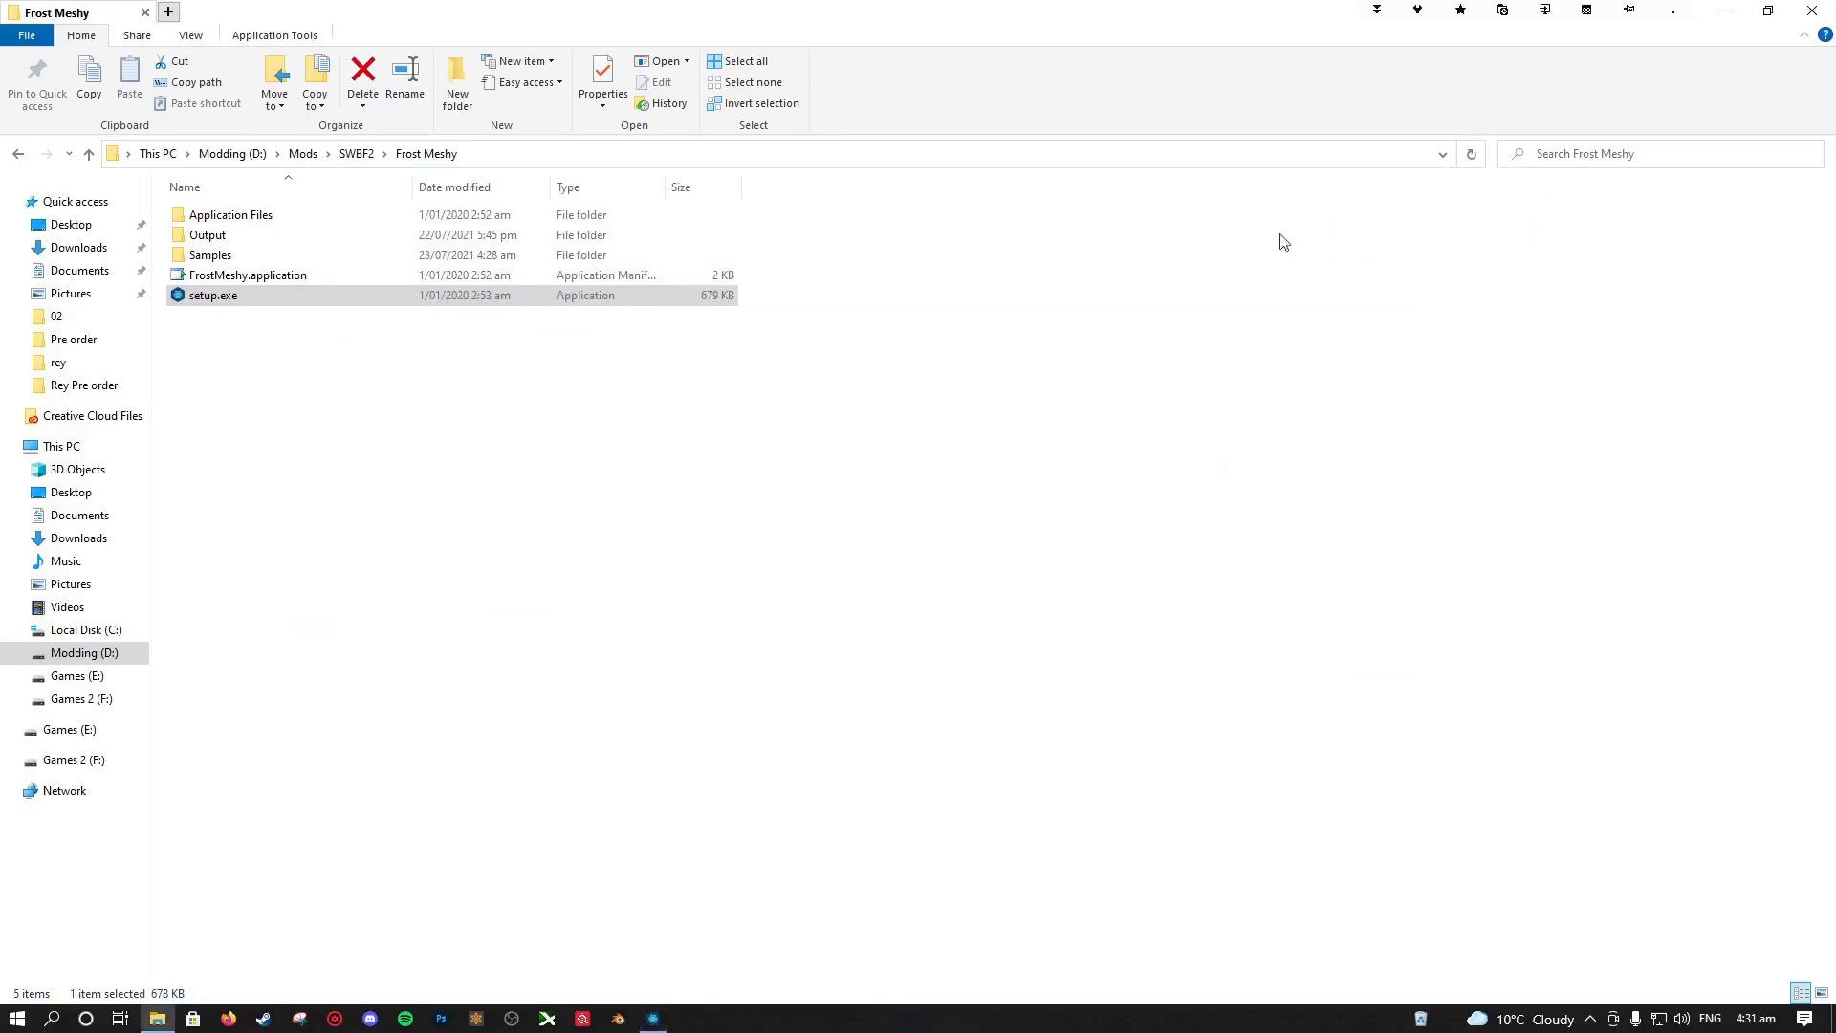
left_click(237, 240)
left_click(238, 256)
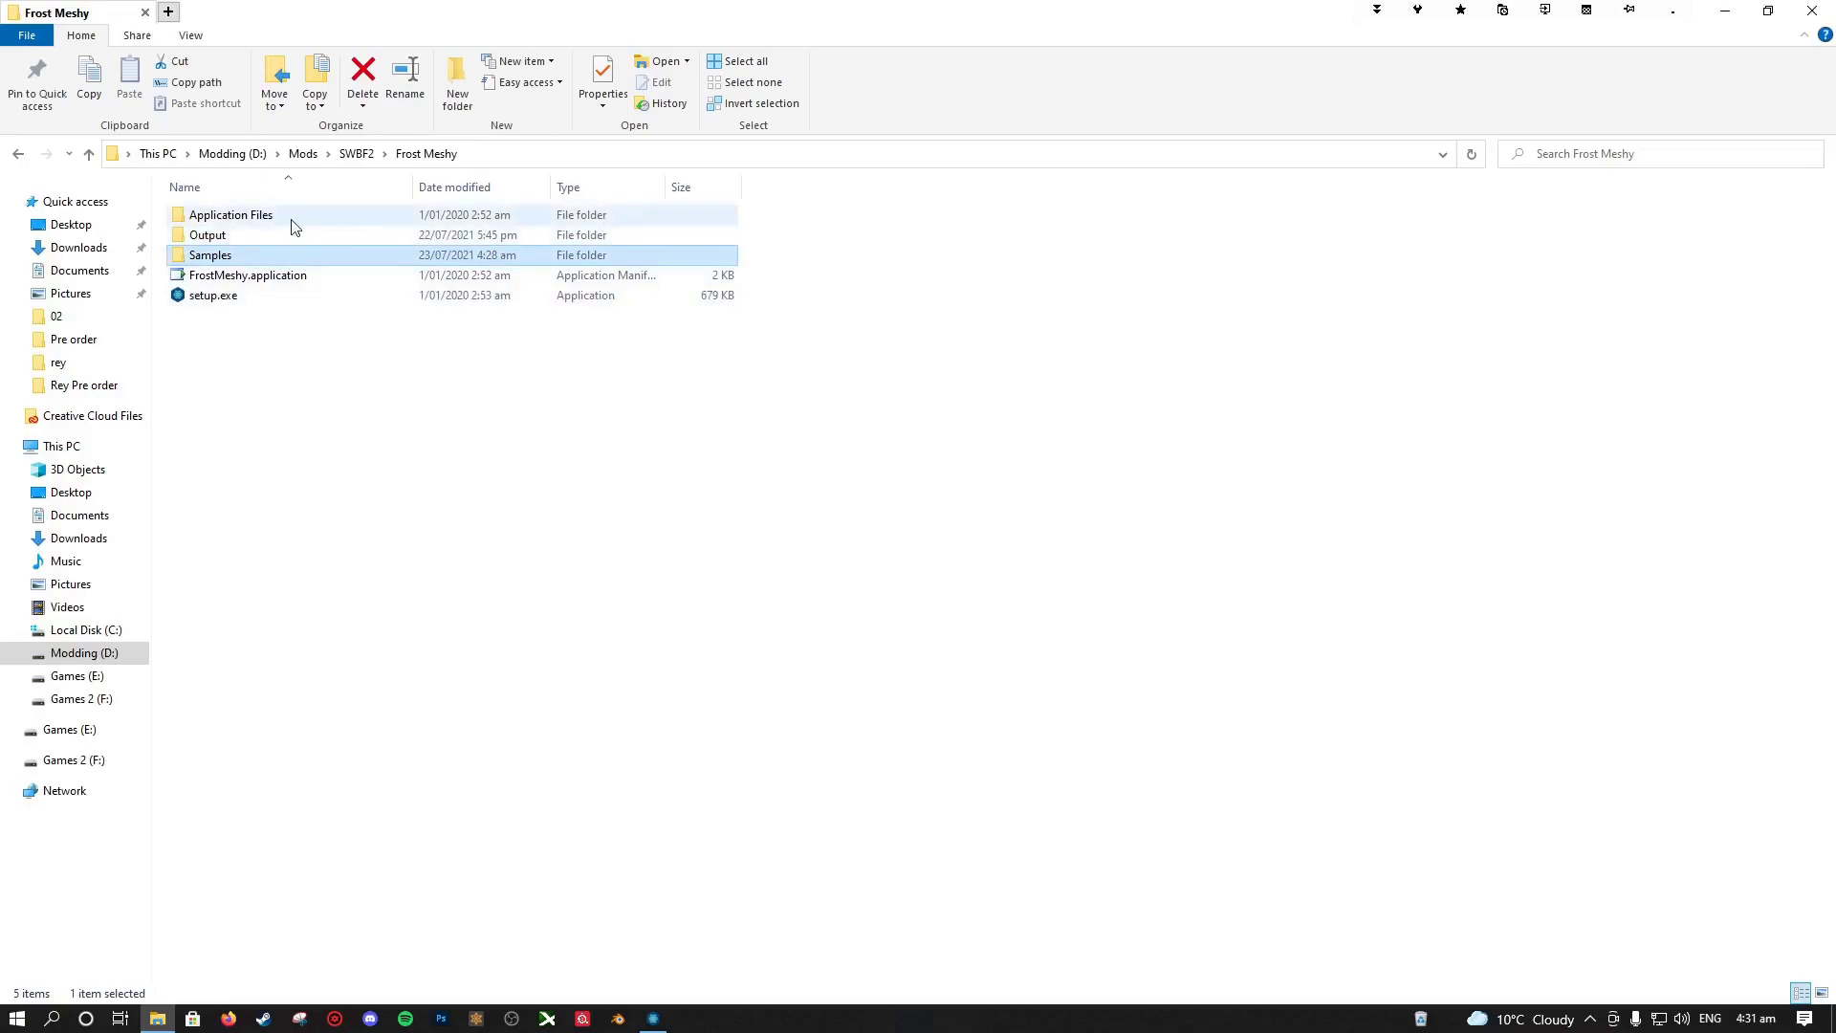
left_click(294, 241)
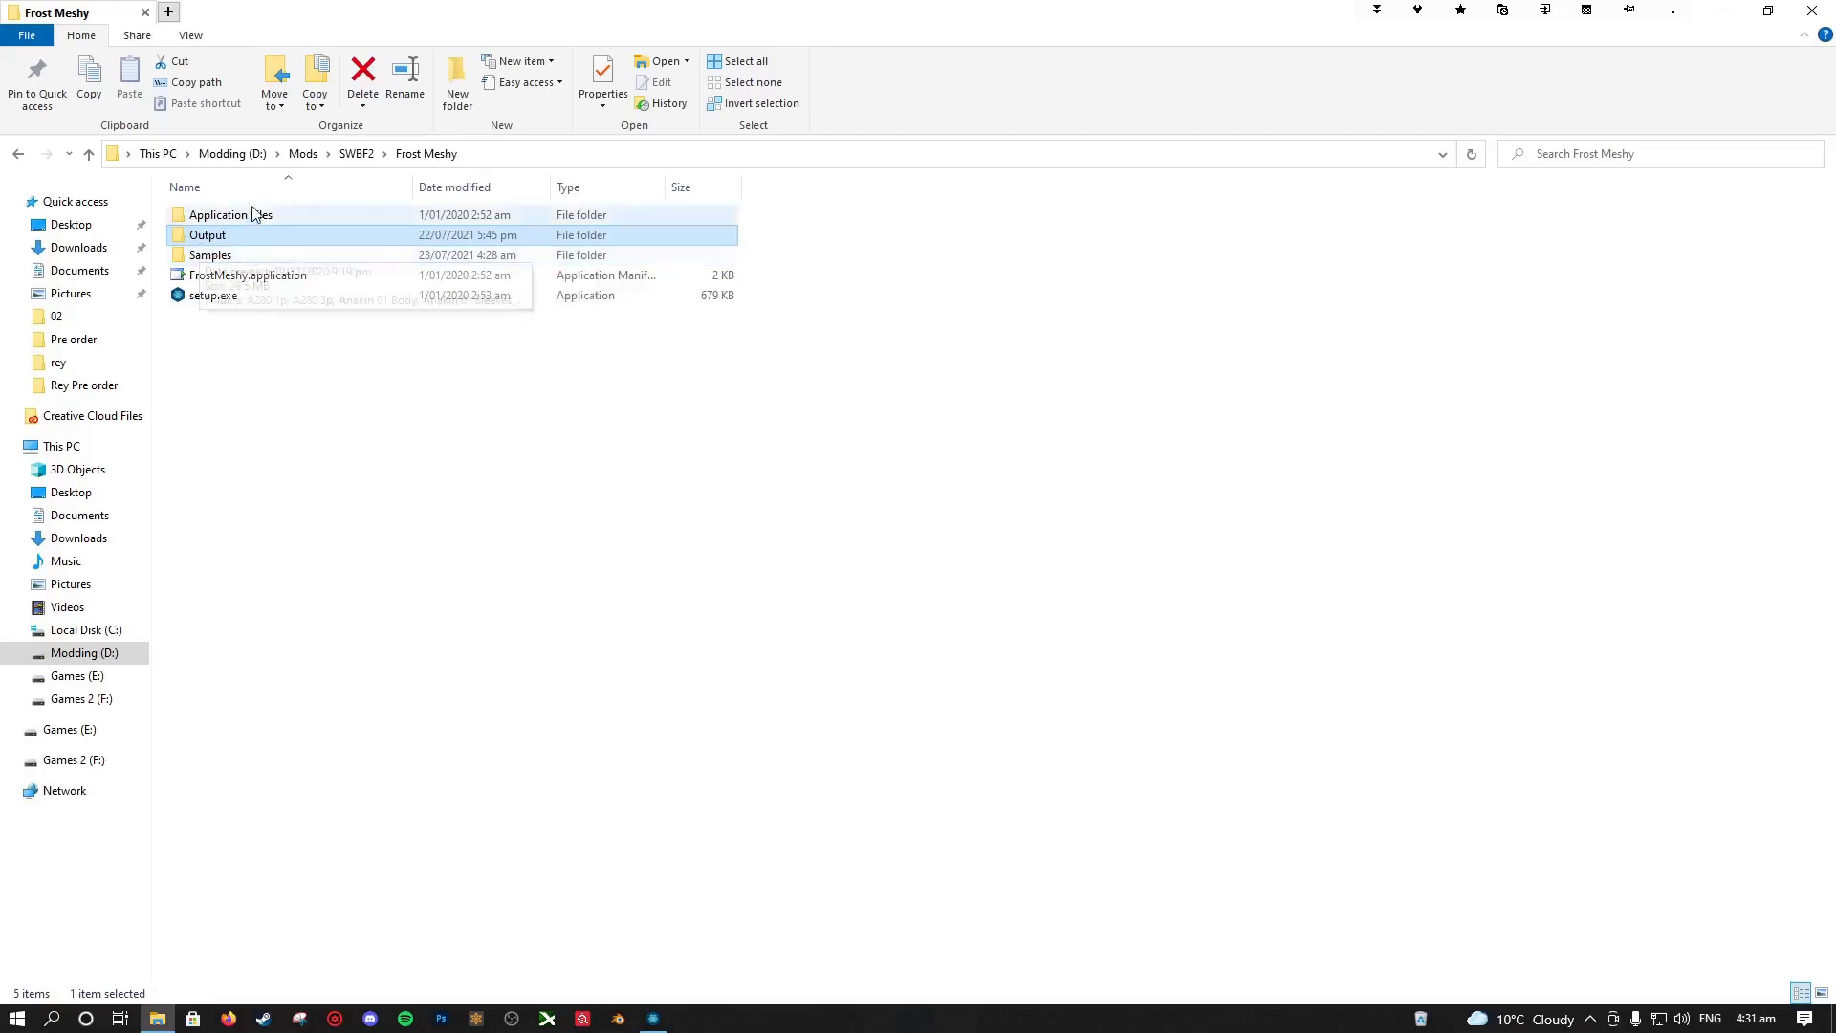
double_click(277, 256)
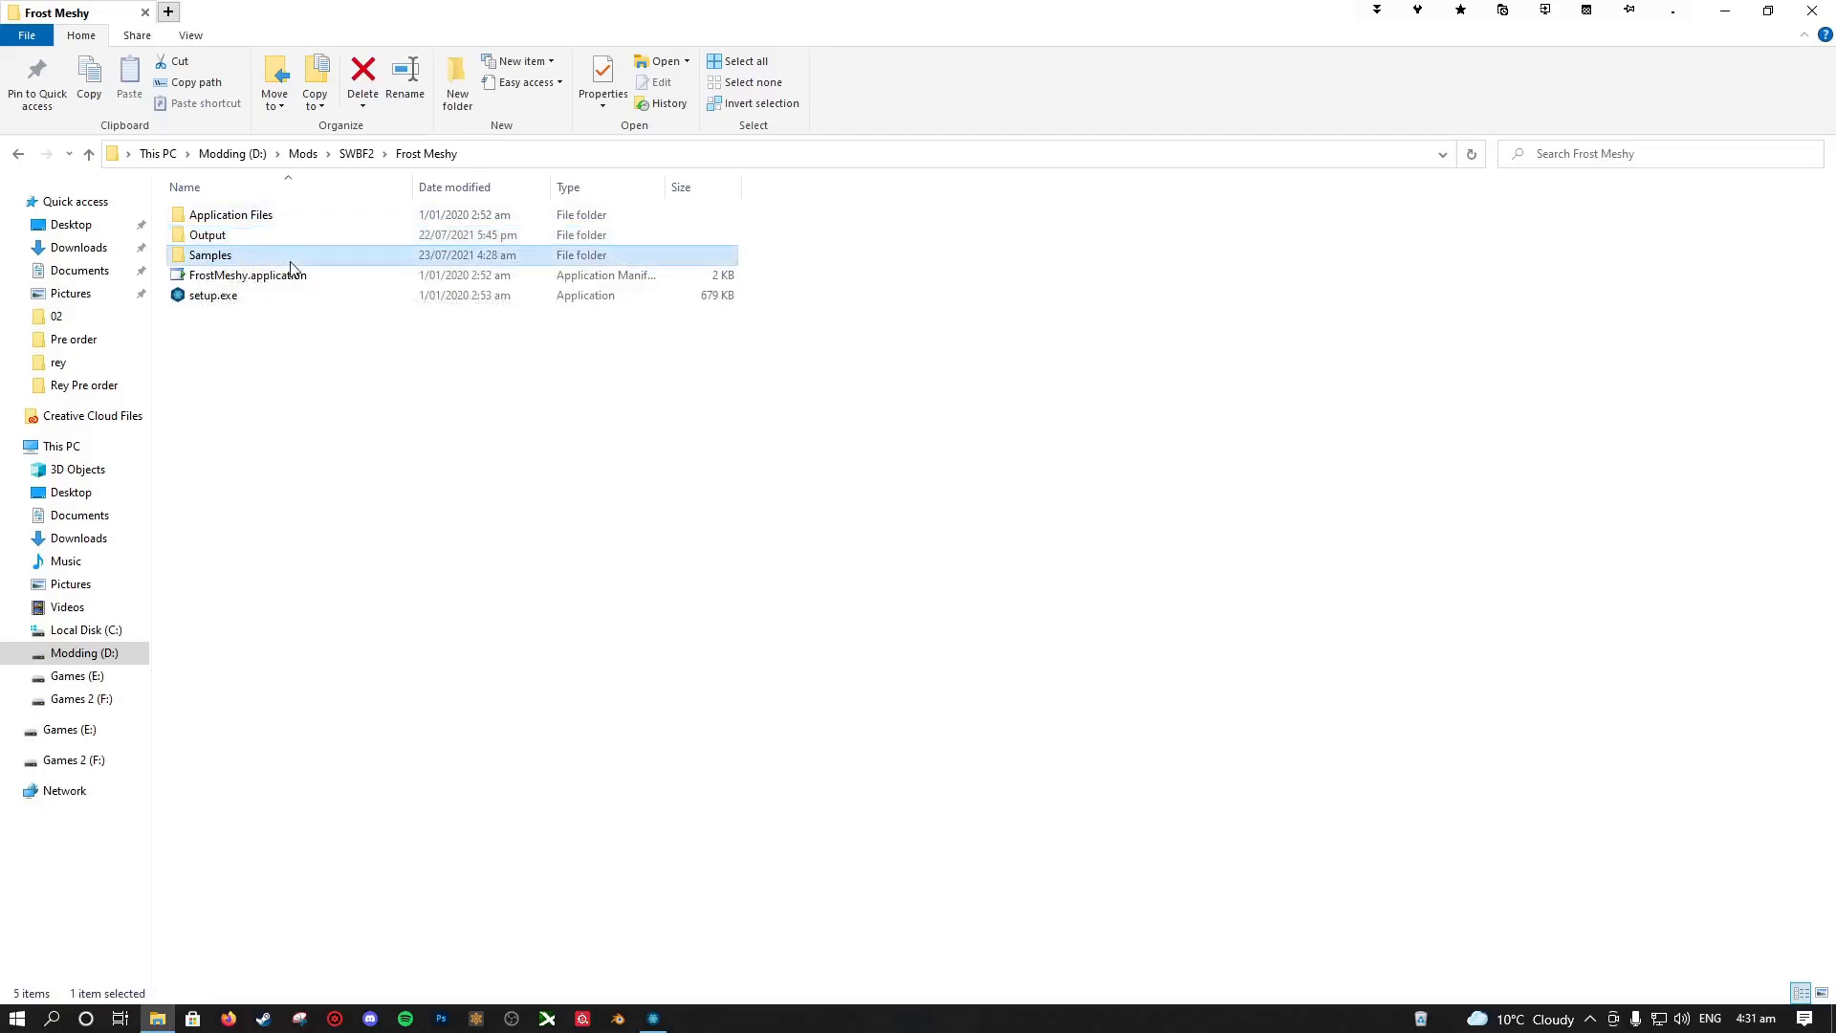
Step: In FrostMeshy's preferences and project settings, verify the Samples and Output paths, then close both dialogs
left_click(698, 160)
key("alt+Tab")
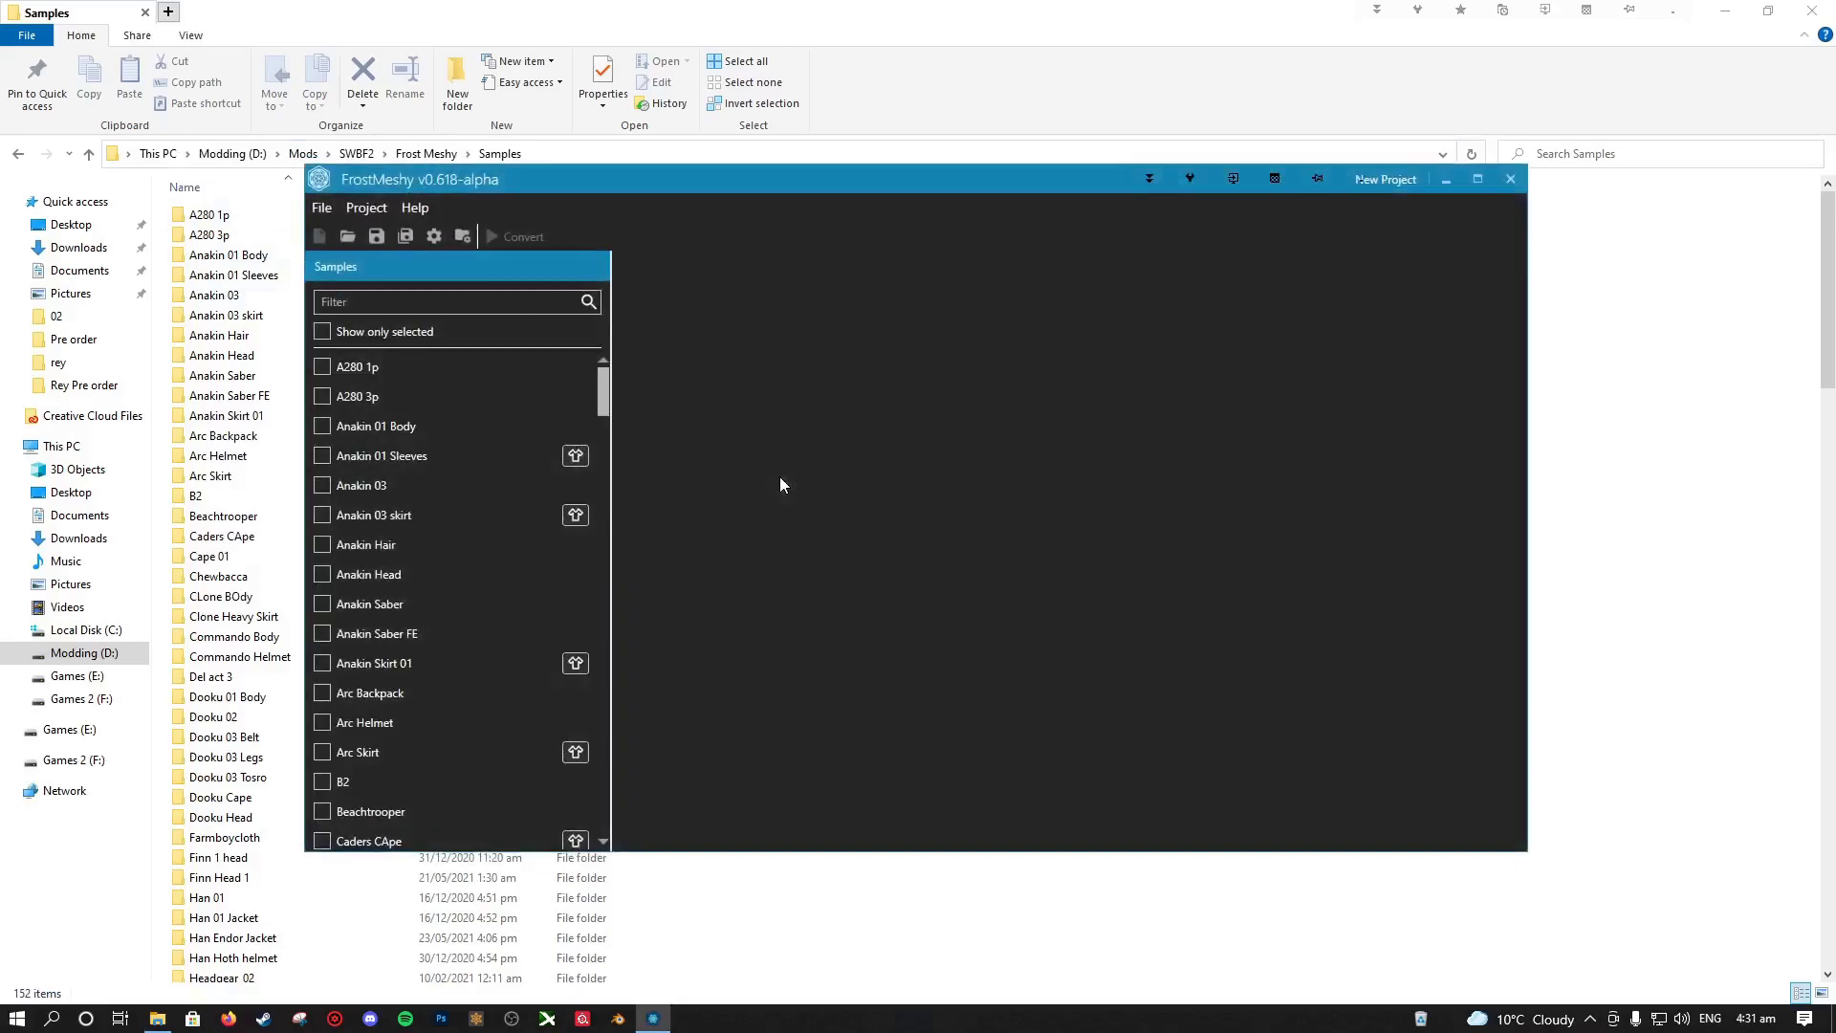
left_click(435, 235)
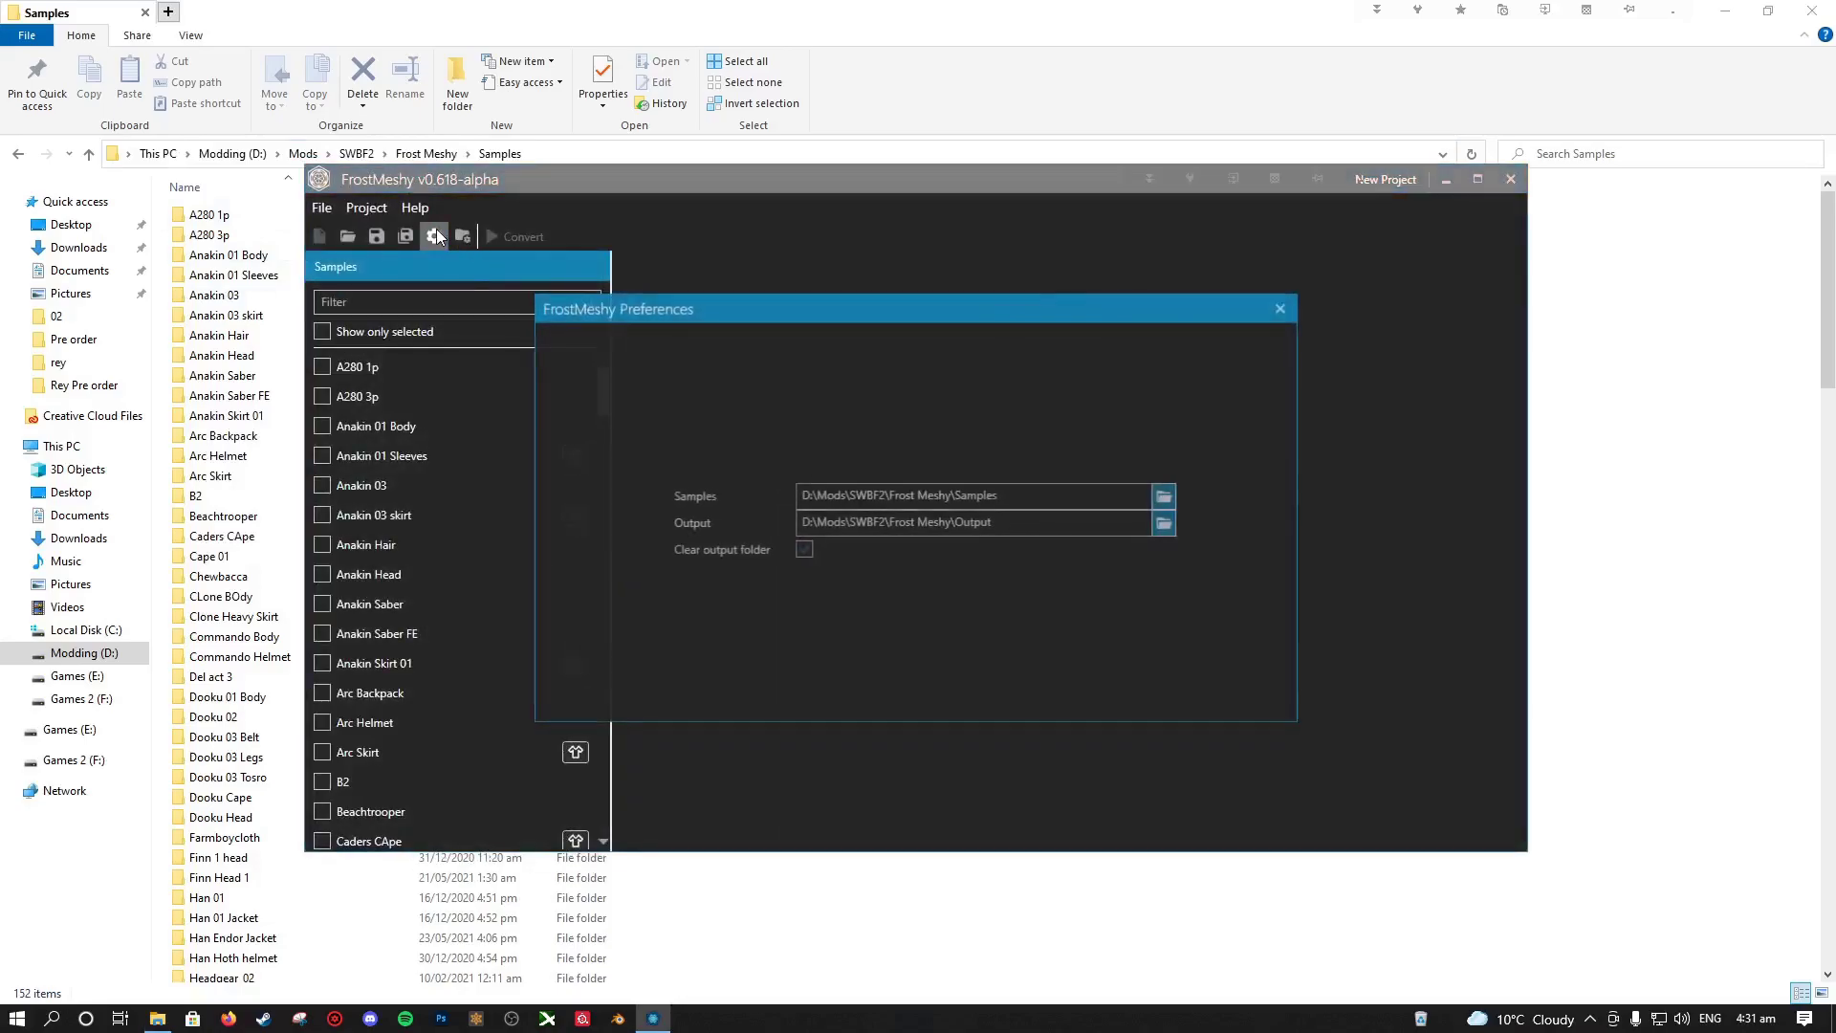
left_click(1024, 490)
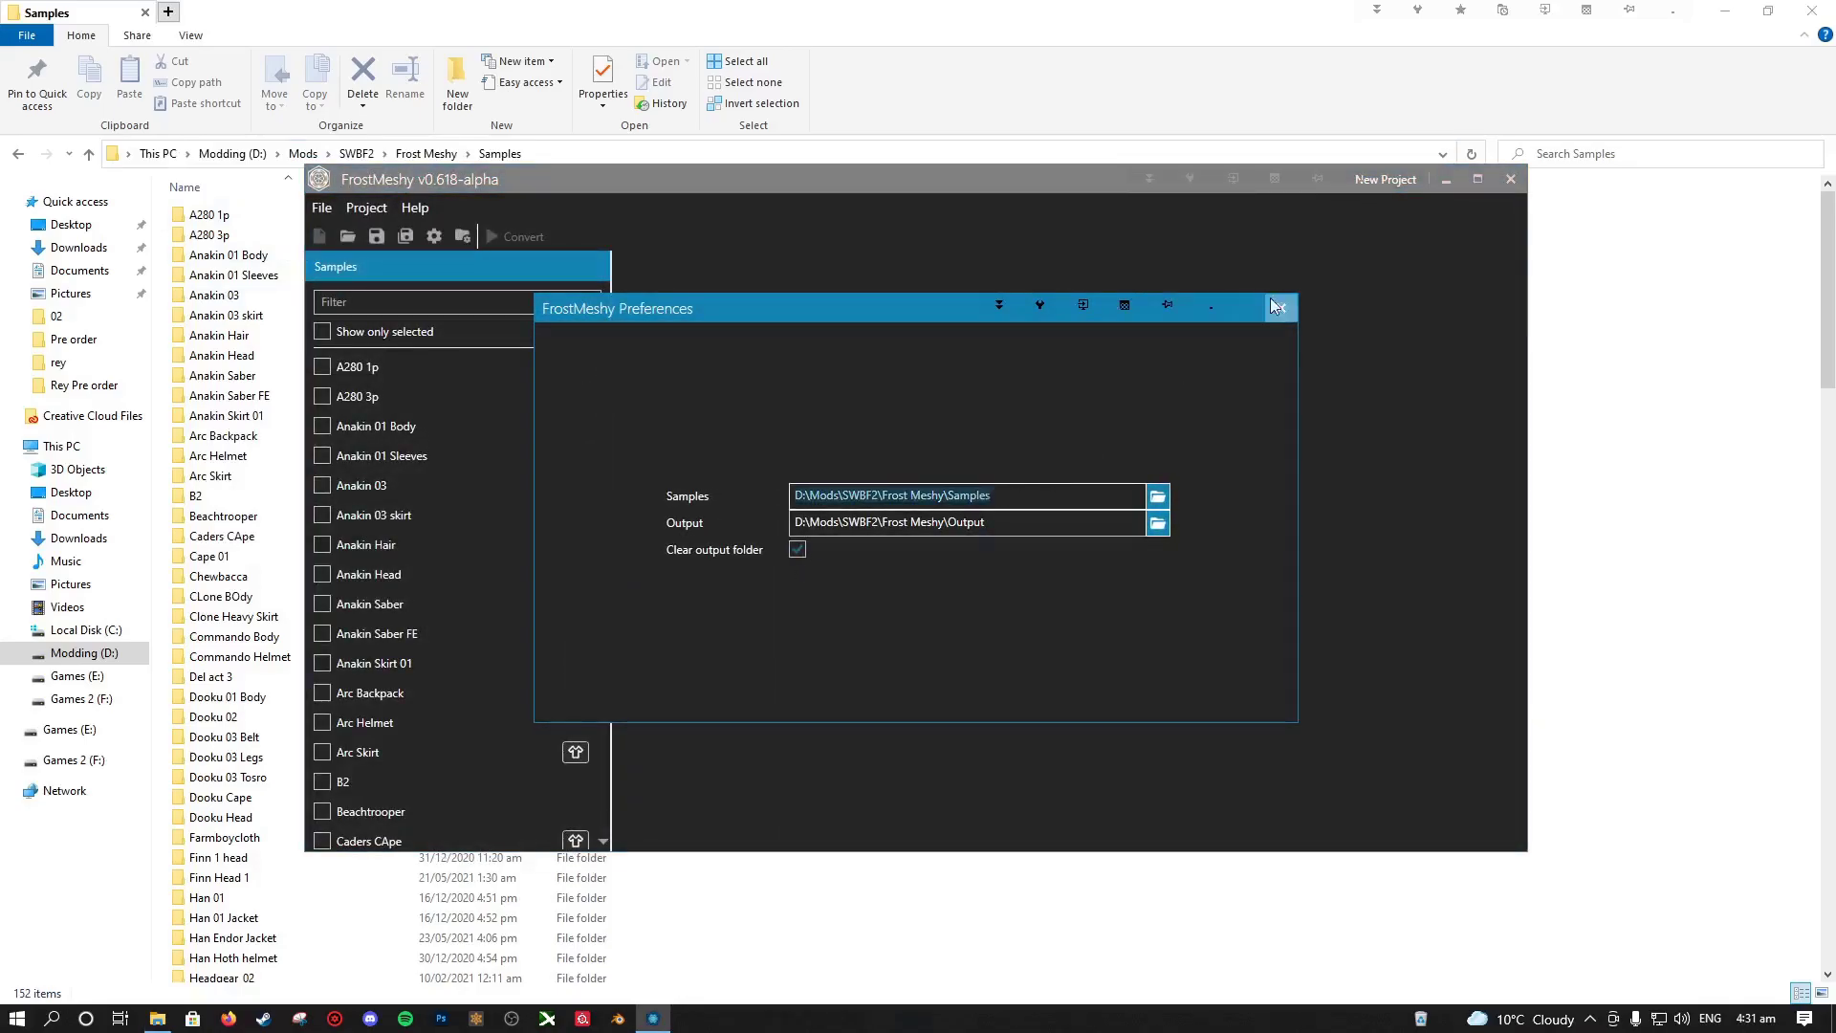
left_click(464, 235)
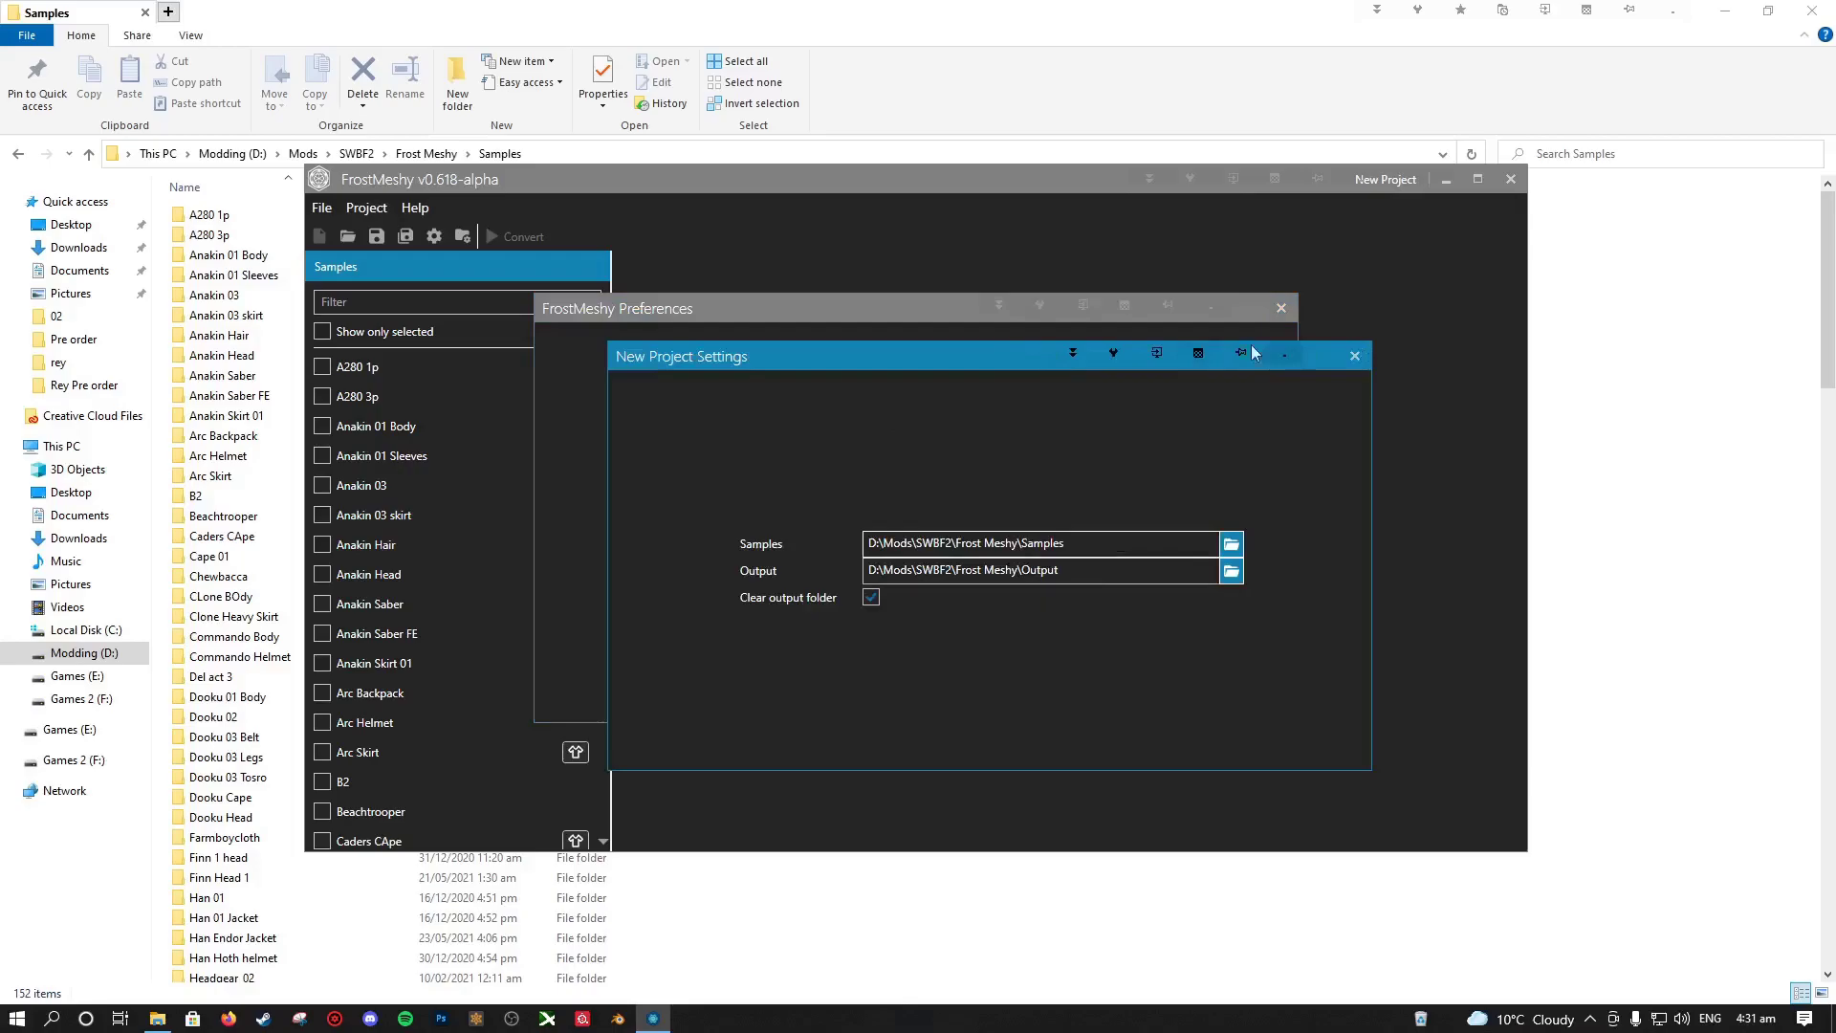
left_click(1081, 572)
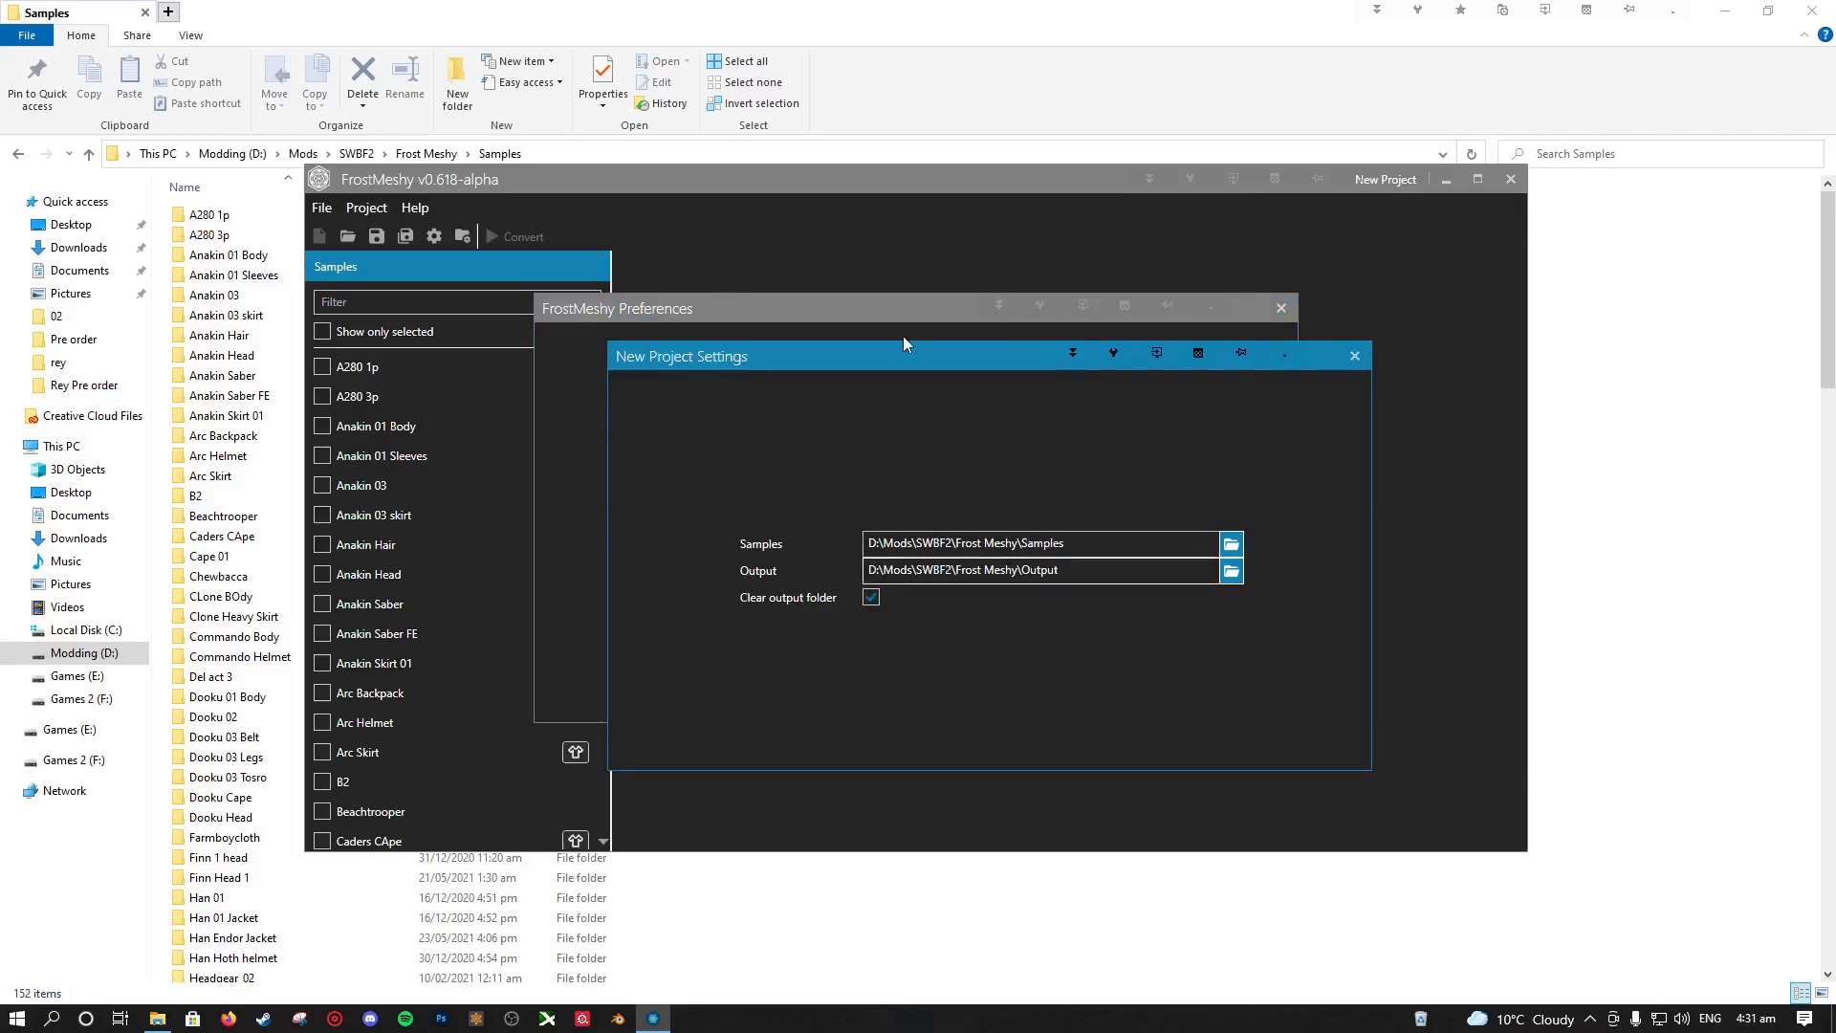
left_click_drag(1312, 344, 1423, 319)
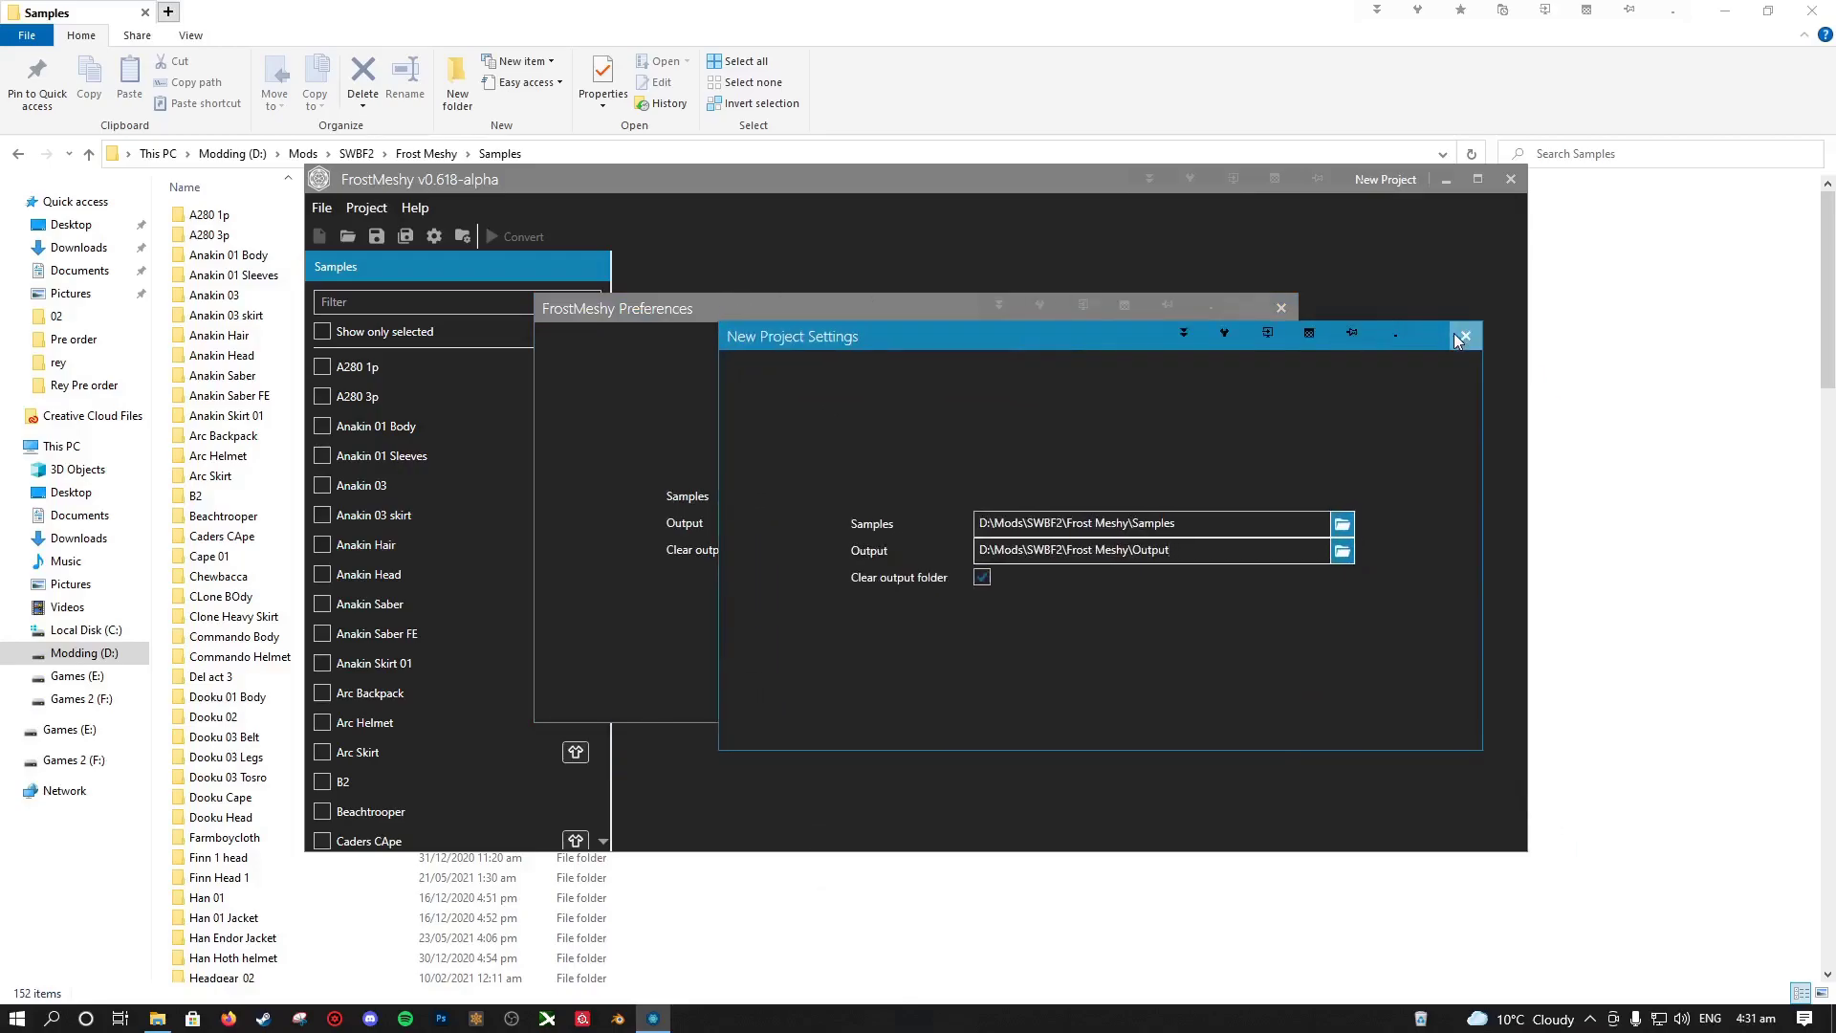
left_click(1463, 335)
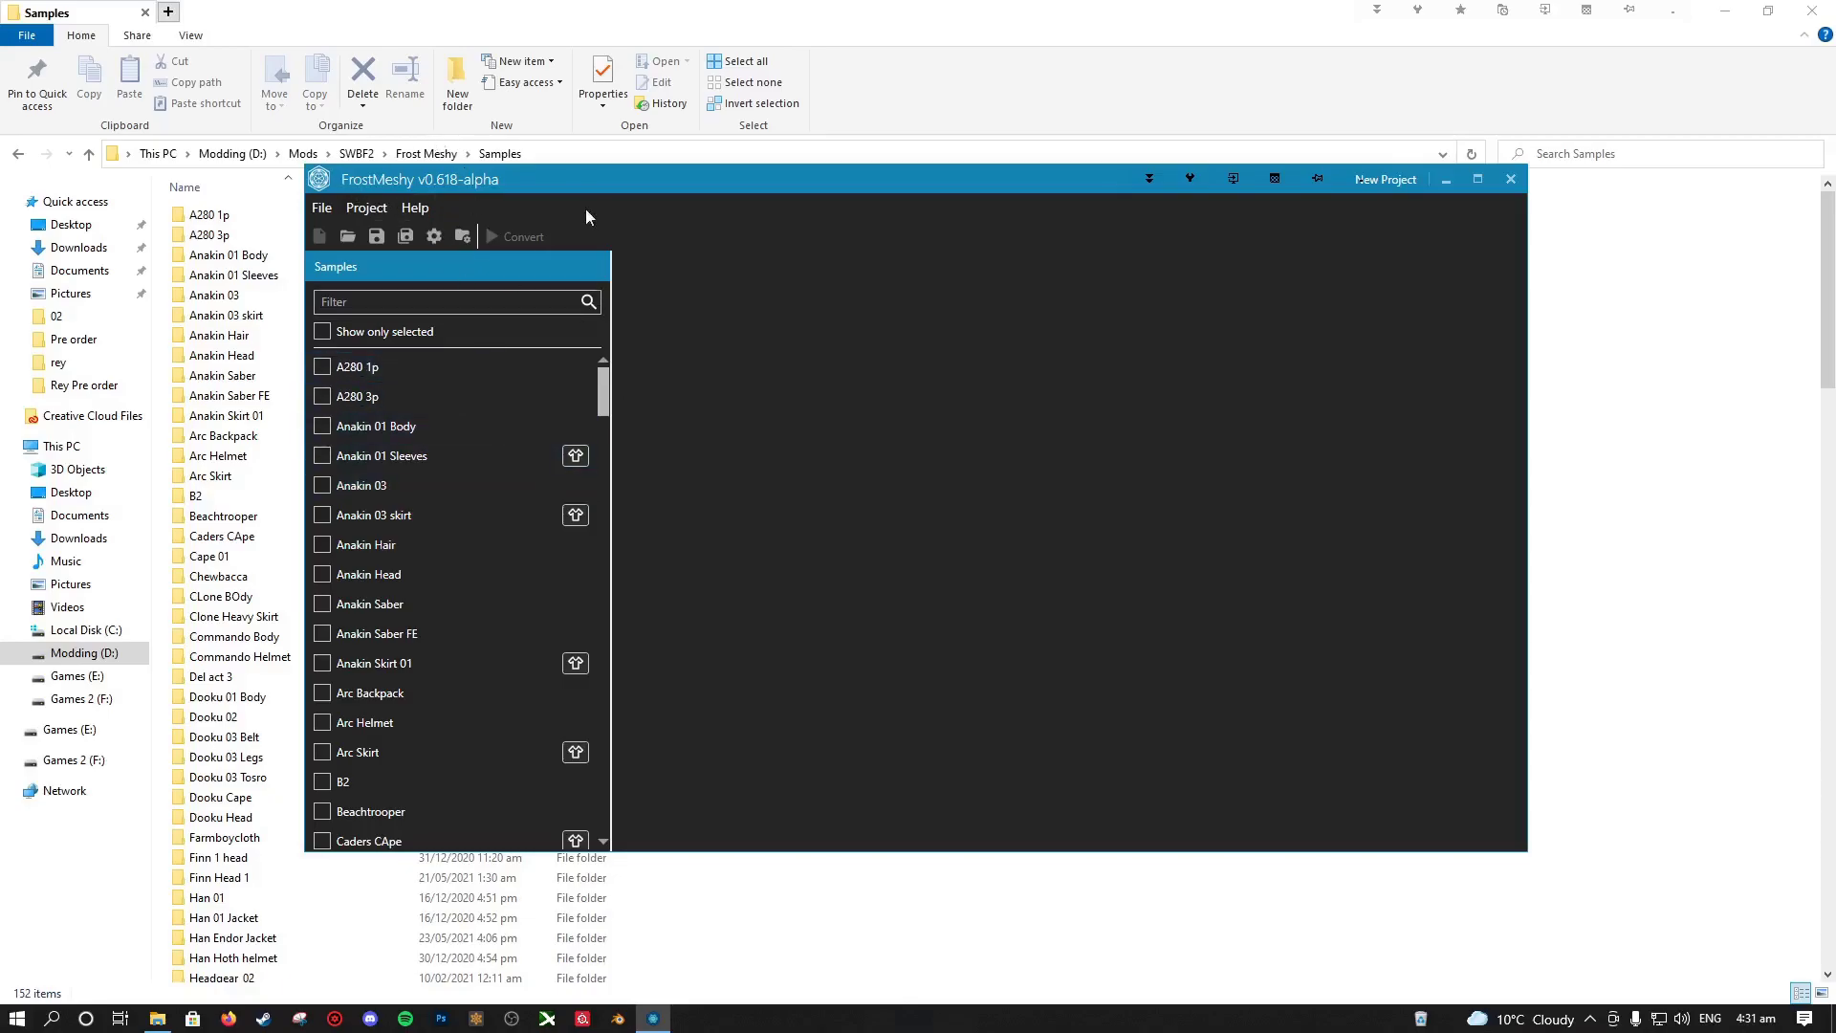
Step: Close FrostMeshy and scroll through the Samples folder's 152 sample folders
left_click(1446, 179)
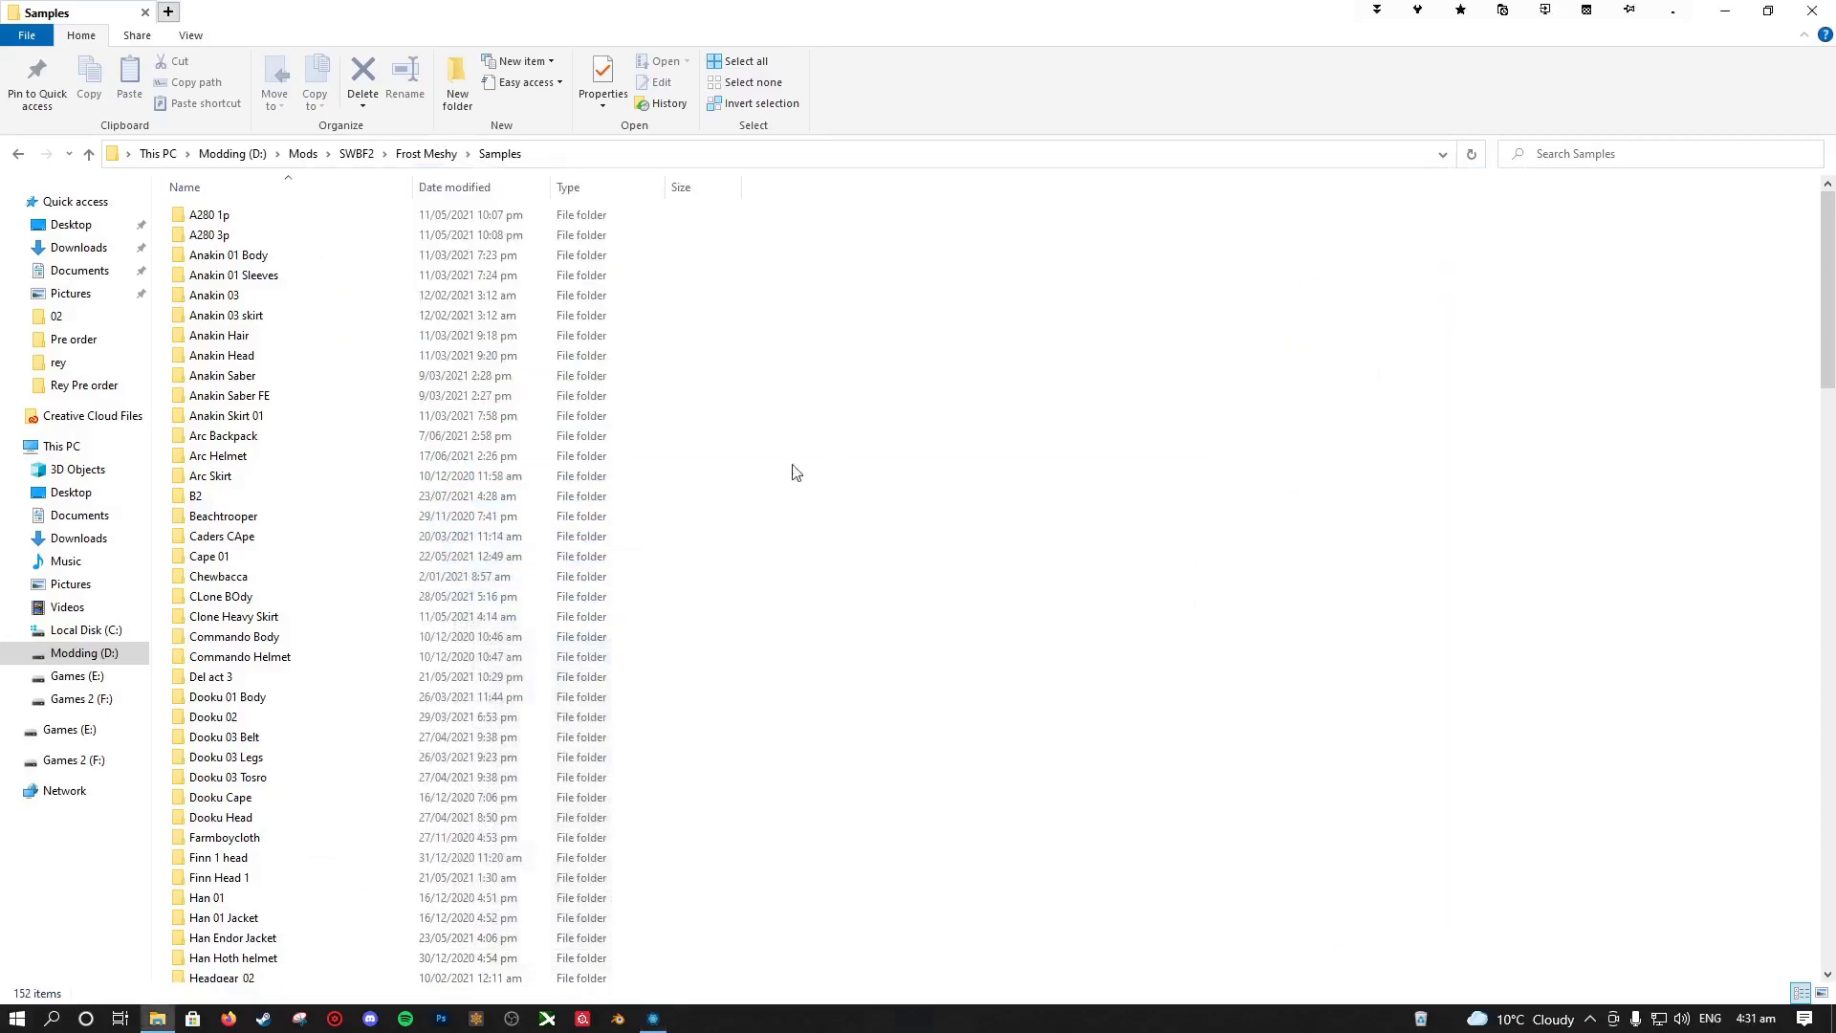
key("alt+Tab")
left_click(1511, 179)
scroll(248, 593, "down", 2)
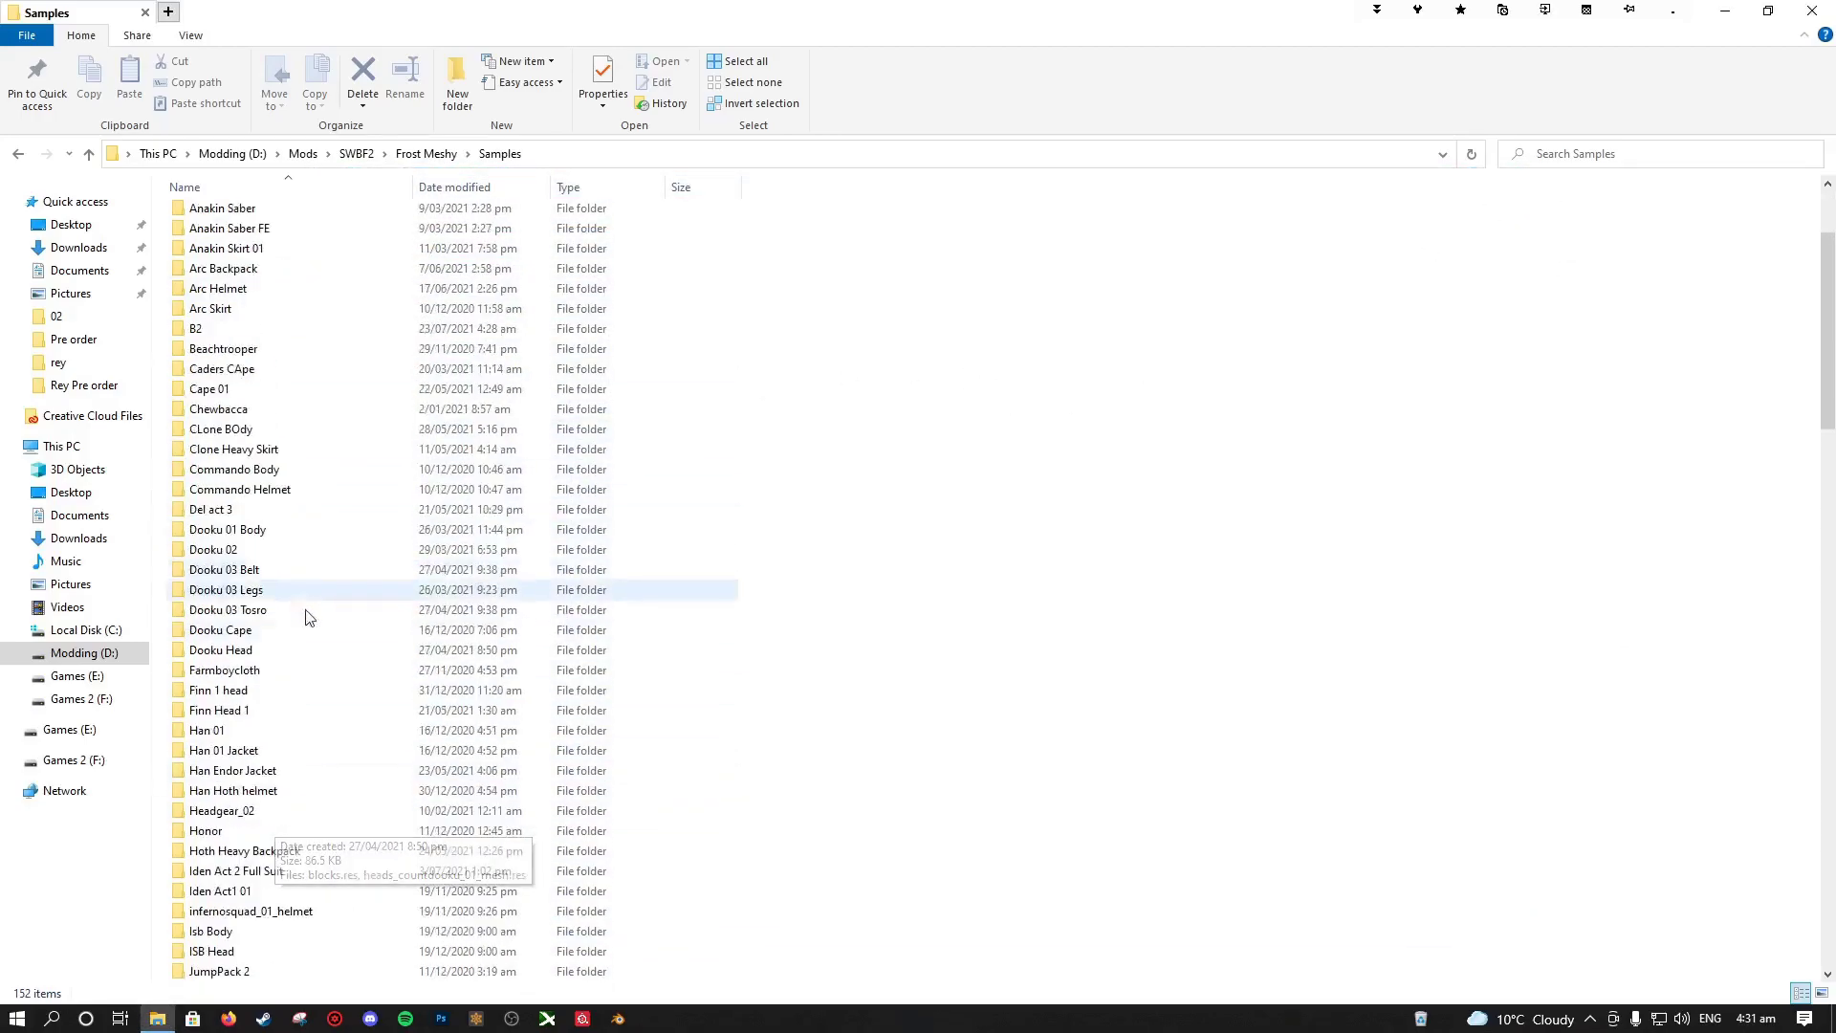
scroll(287, 430, "up", 2)
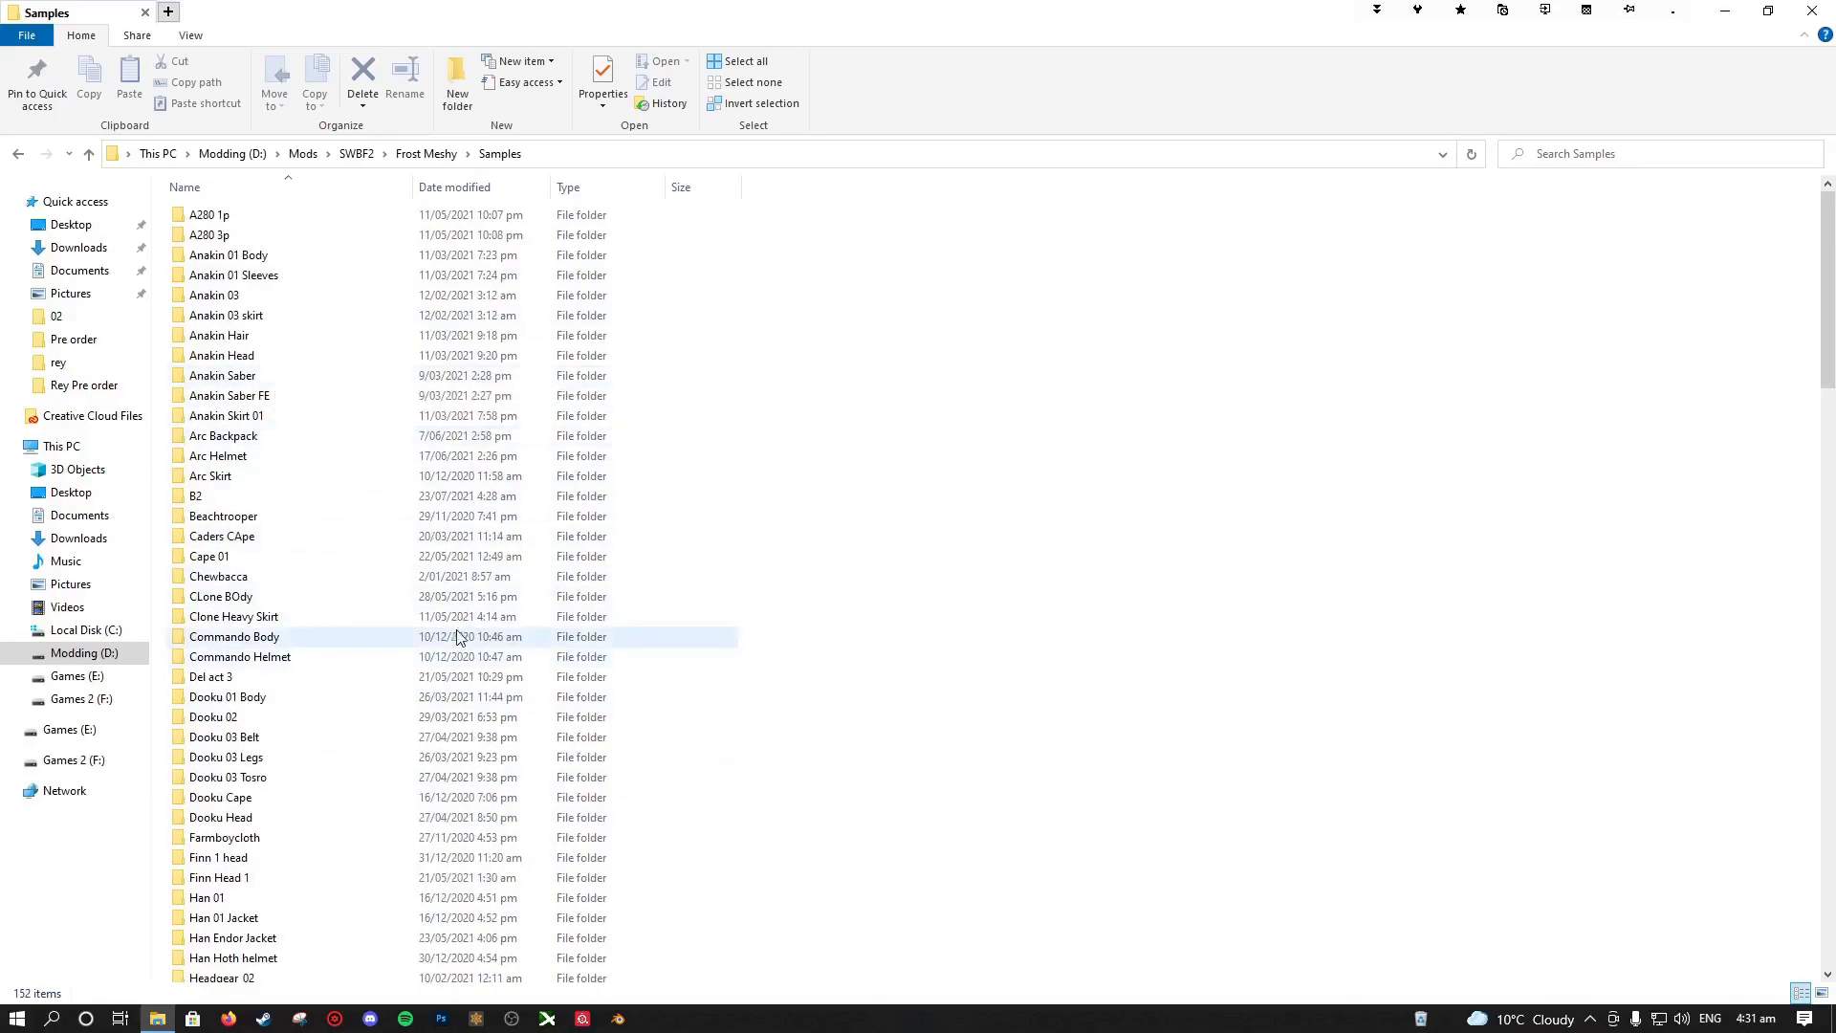
Step: Start Frosty Editor and load the STAR WARS Battlefront II project
left_click(1724, 10)
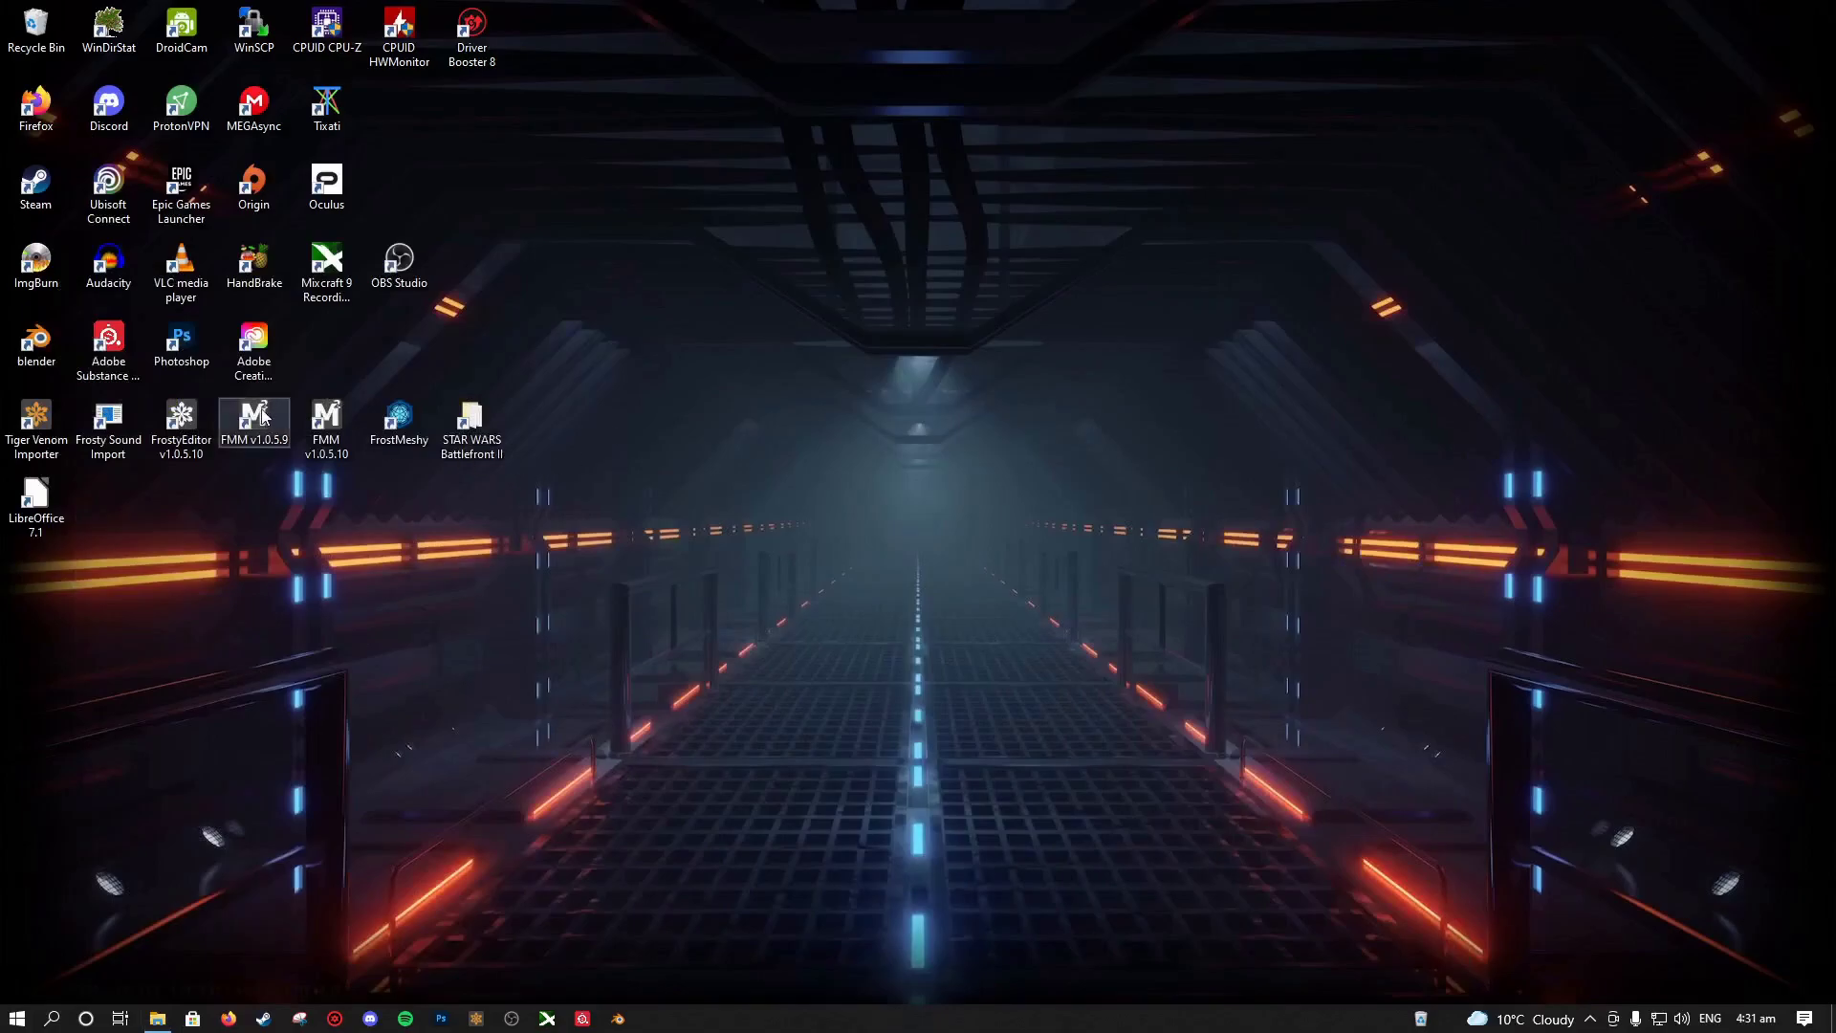
double_click(181, 421)
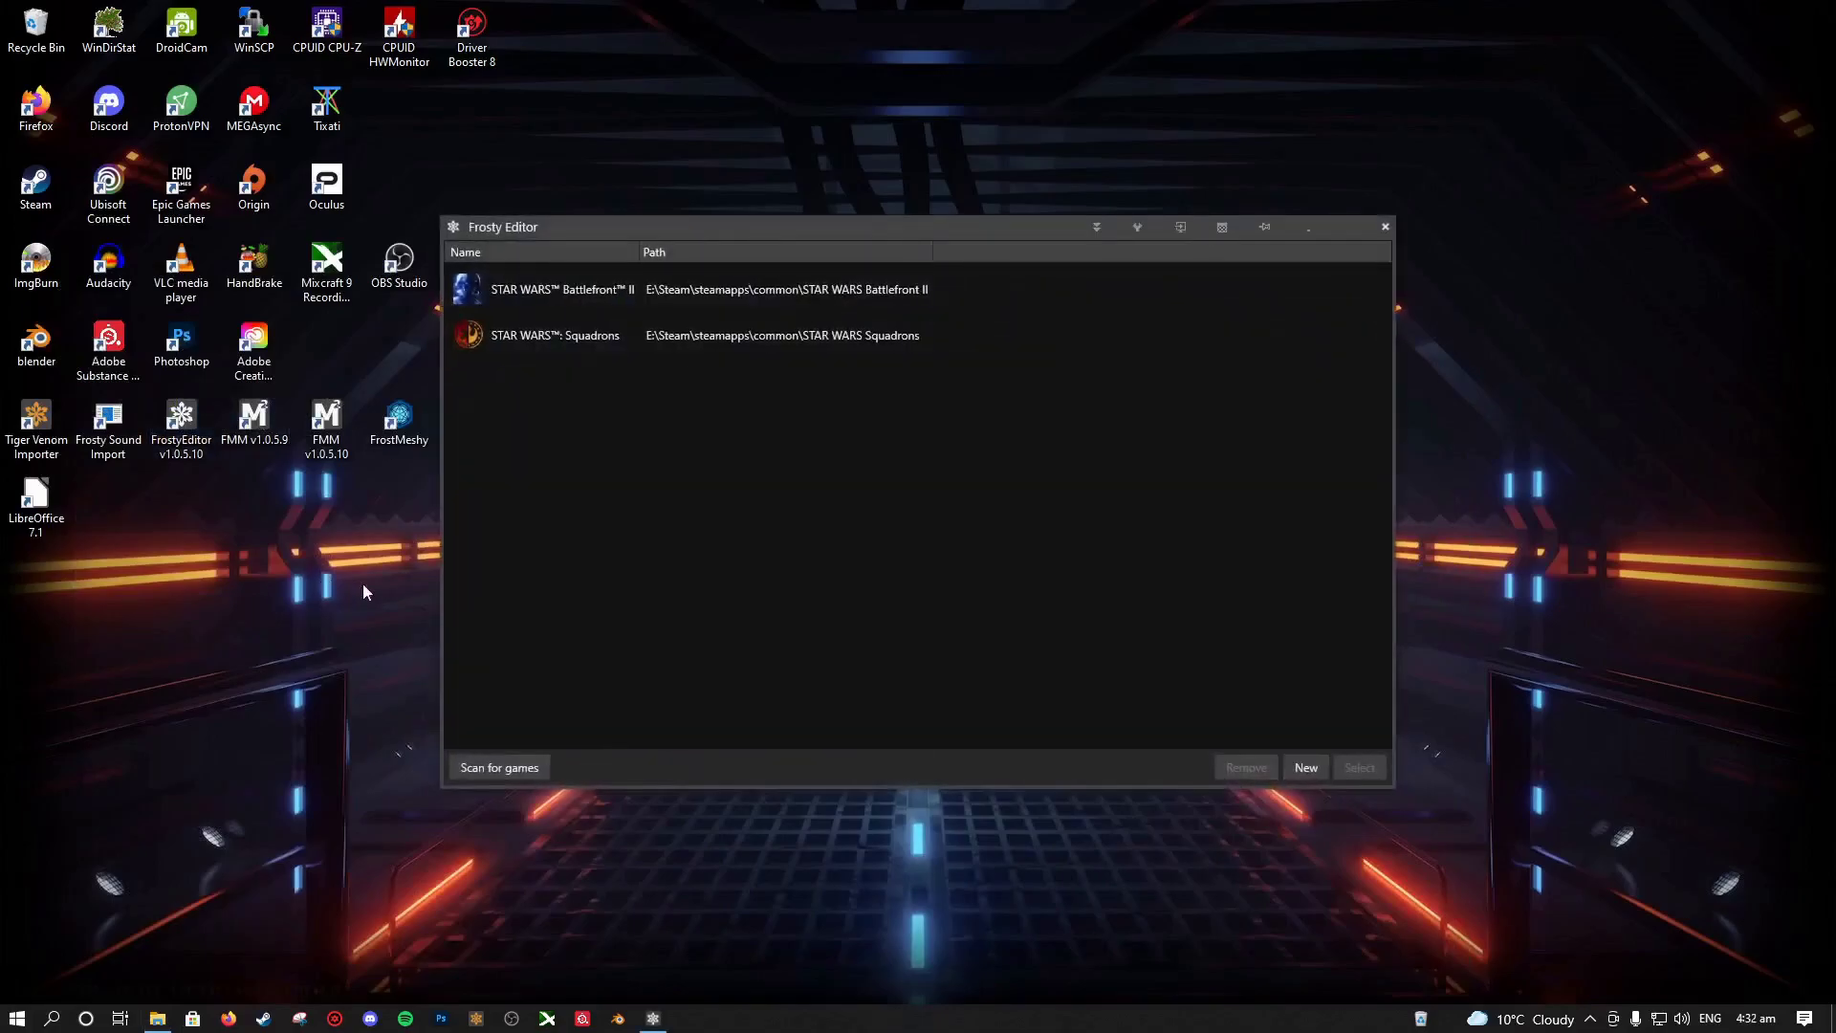
double_click(882, 296)
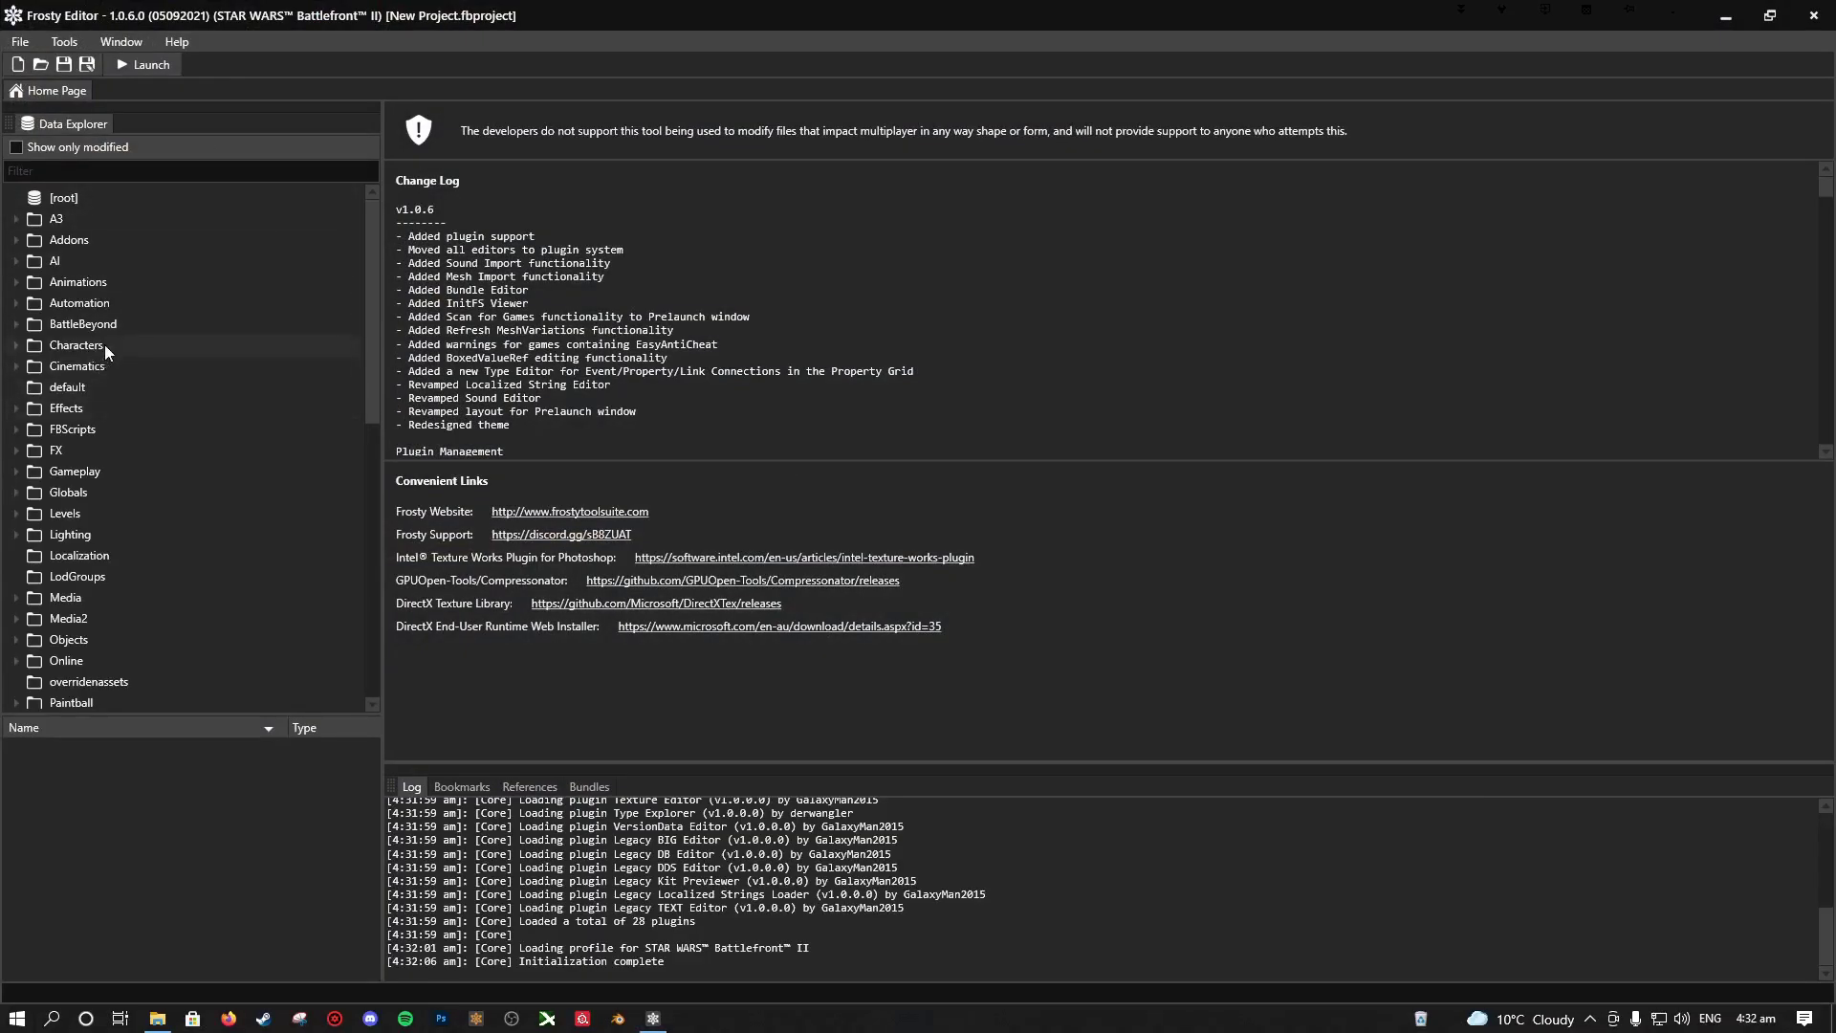
Step: Browse Characters > Hero > B2 > B2_01 and select the b2_01_mesh asset
double_click(77, 344)
scroll(105, 354, "down", 2)
double_click(89, 373)
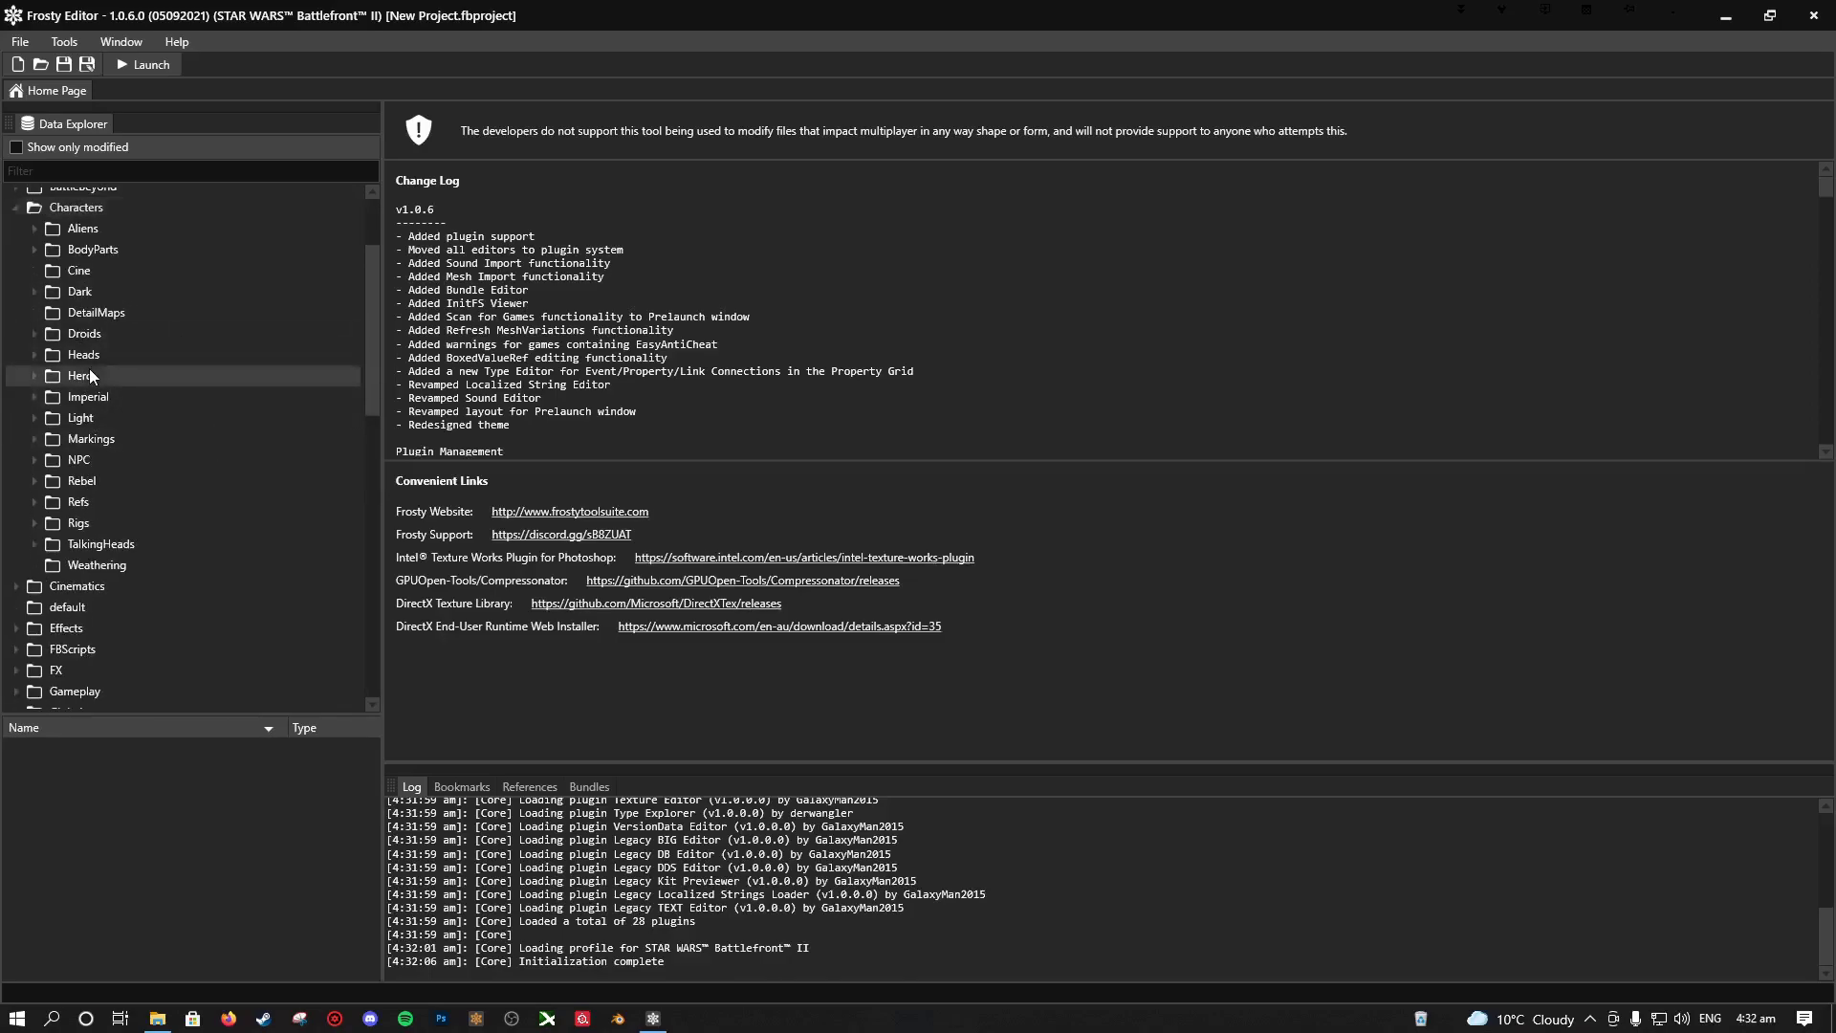
scroll(136, 455, "down", 1)
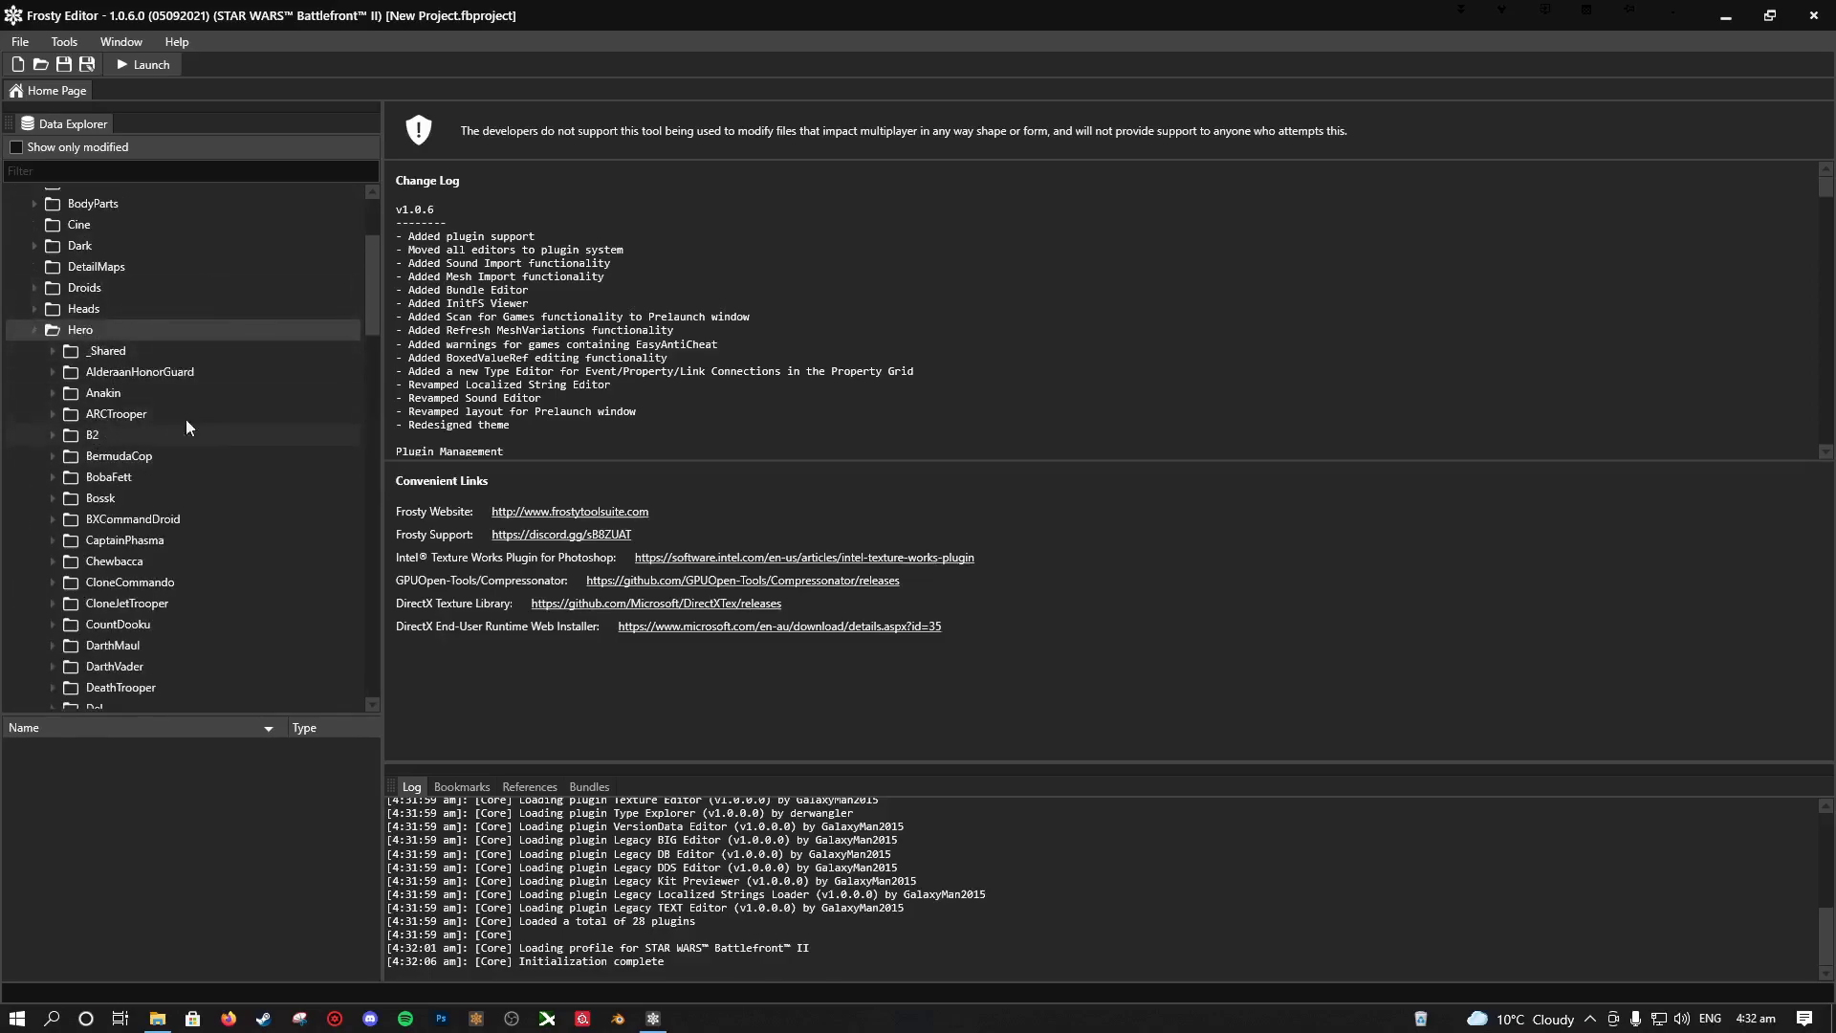
double_click(89, 434)
double_click(117, 458)
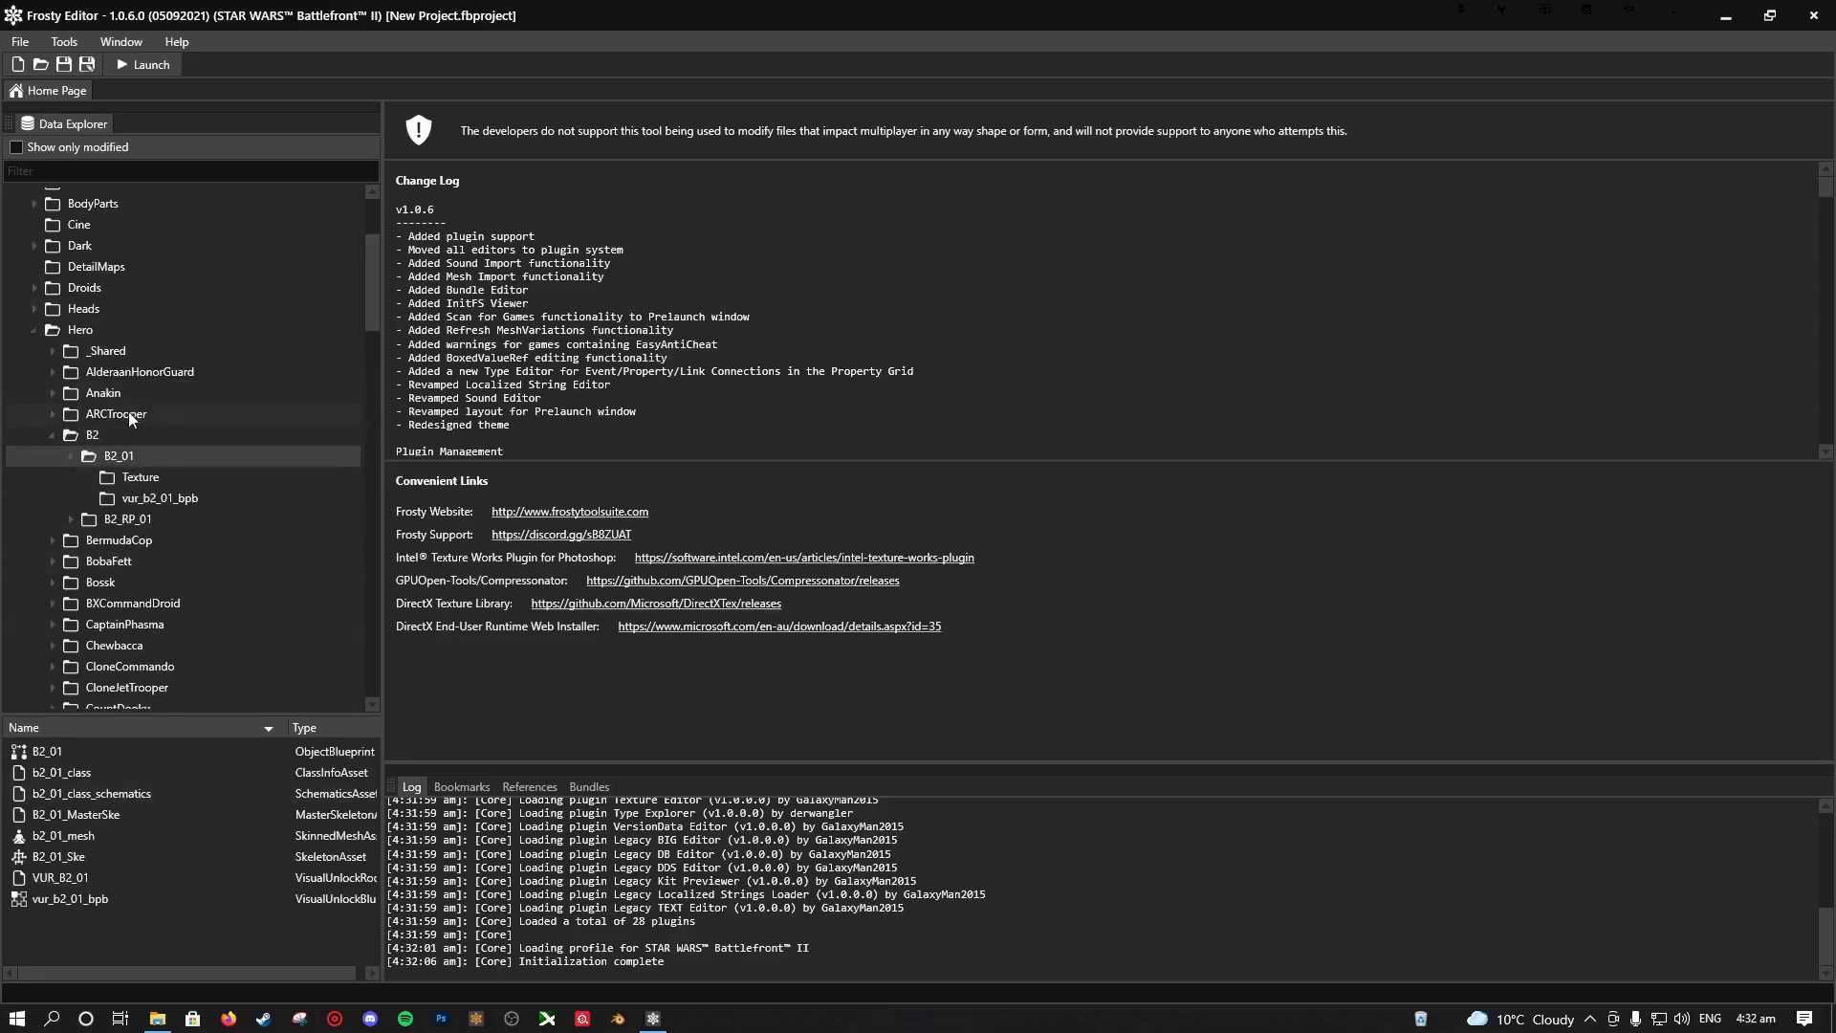
scroll(88, 323, "up", 1)
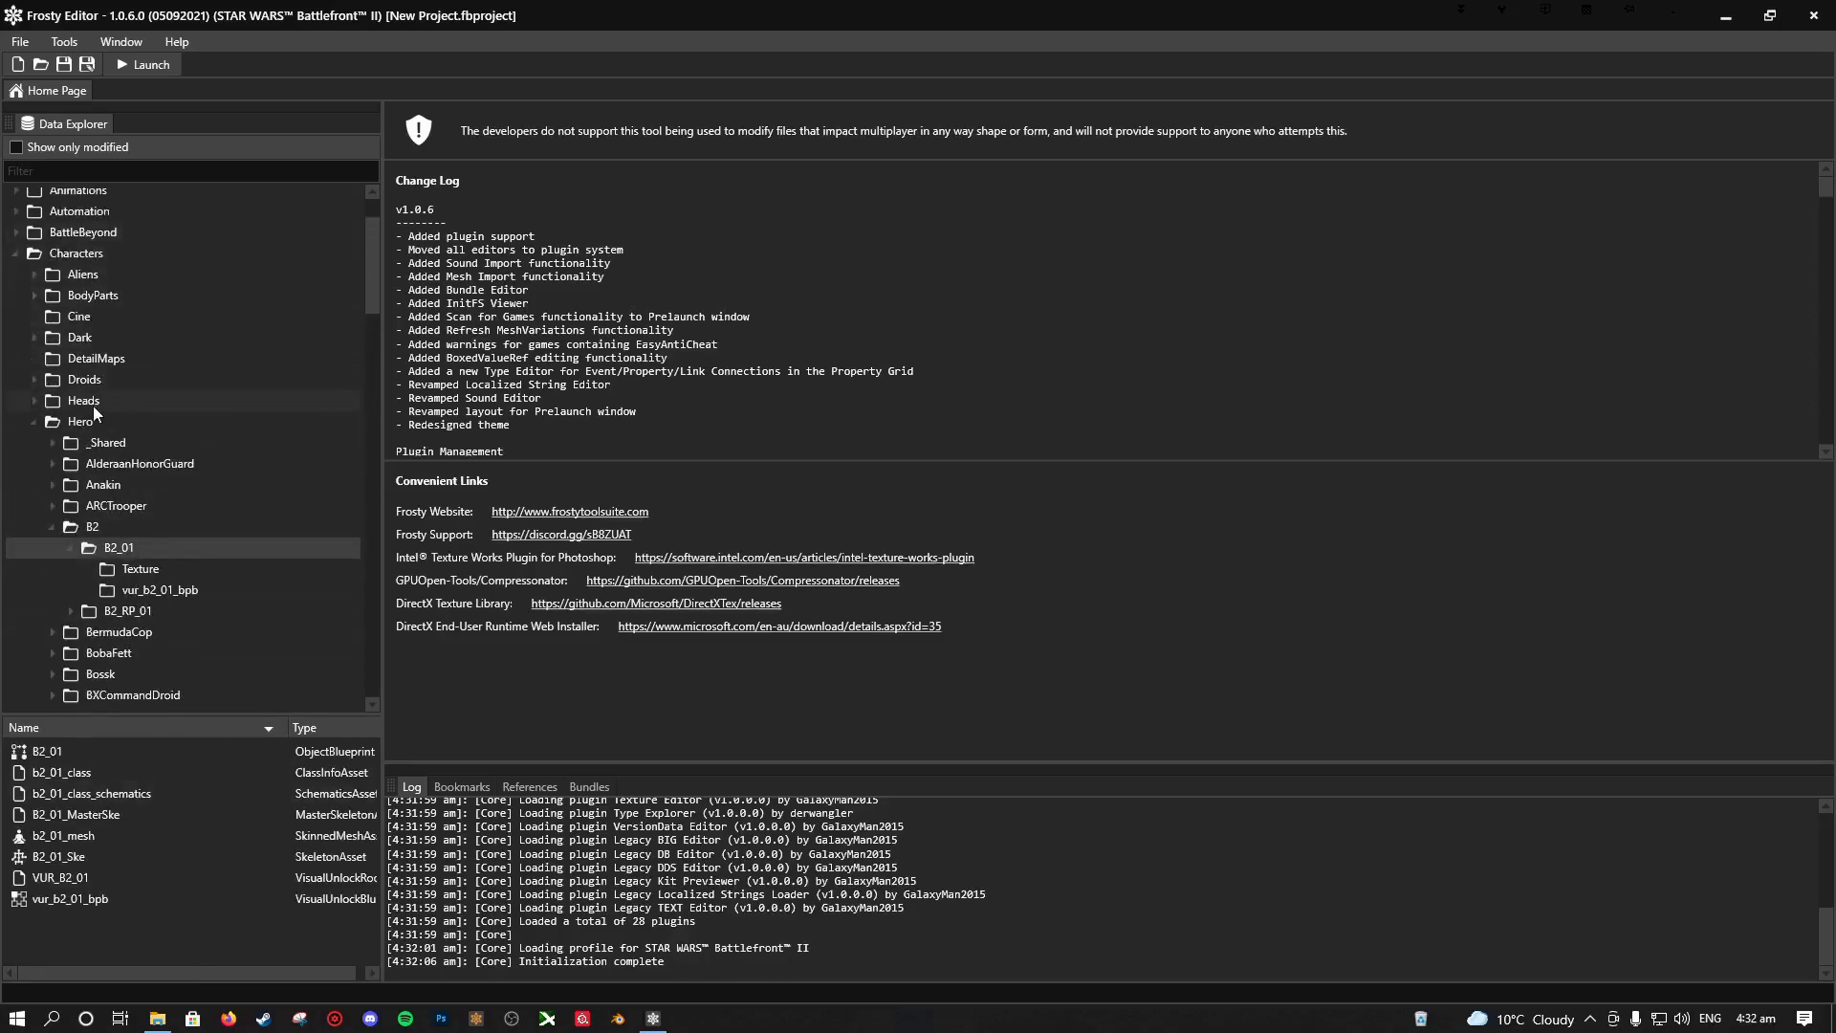
scroll(130, 502, "down", 1)
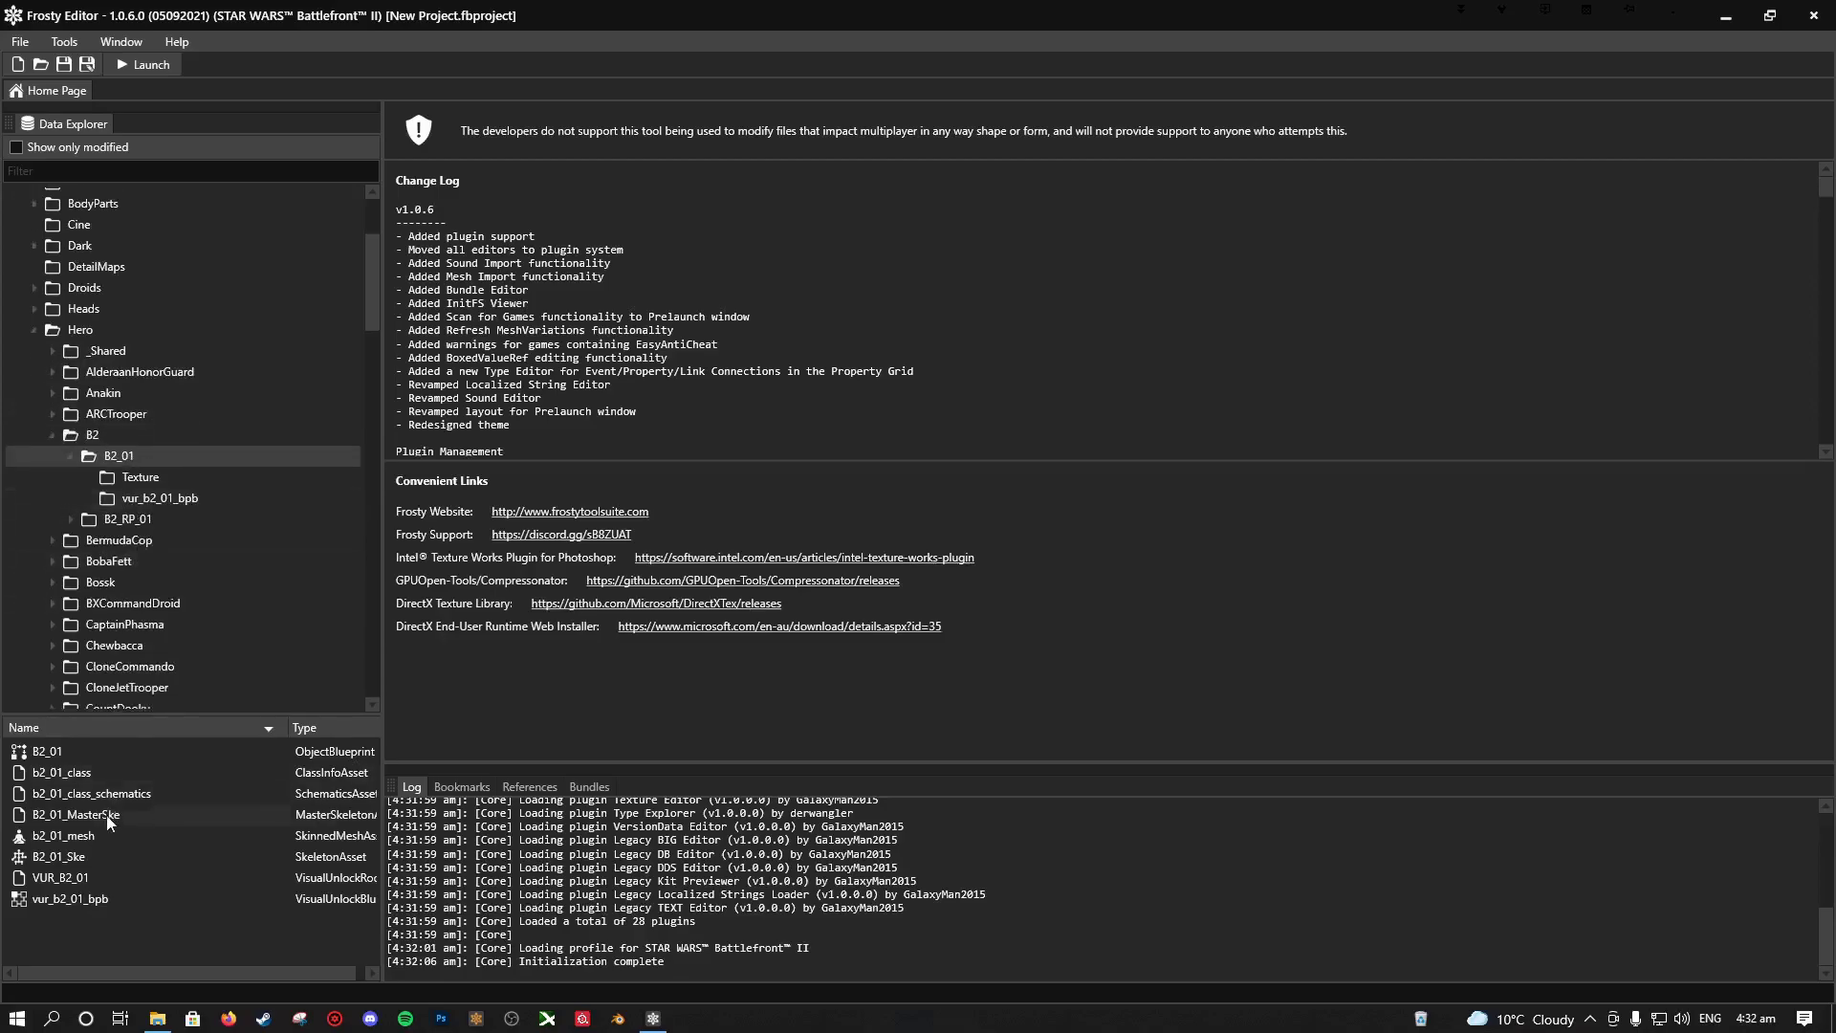
left_click(98, 830)
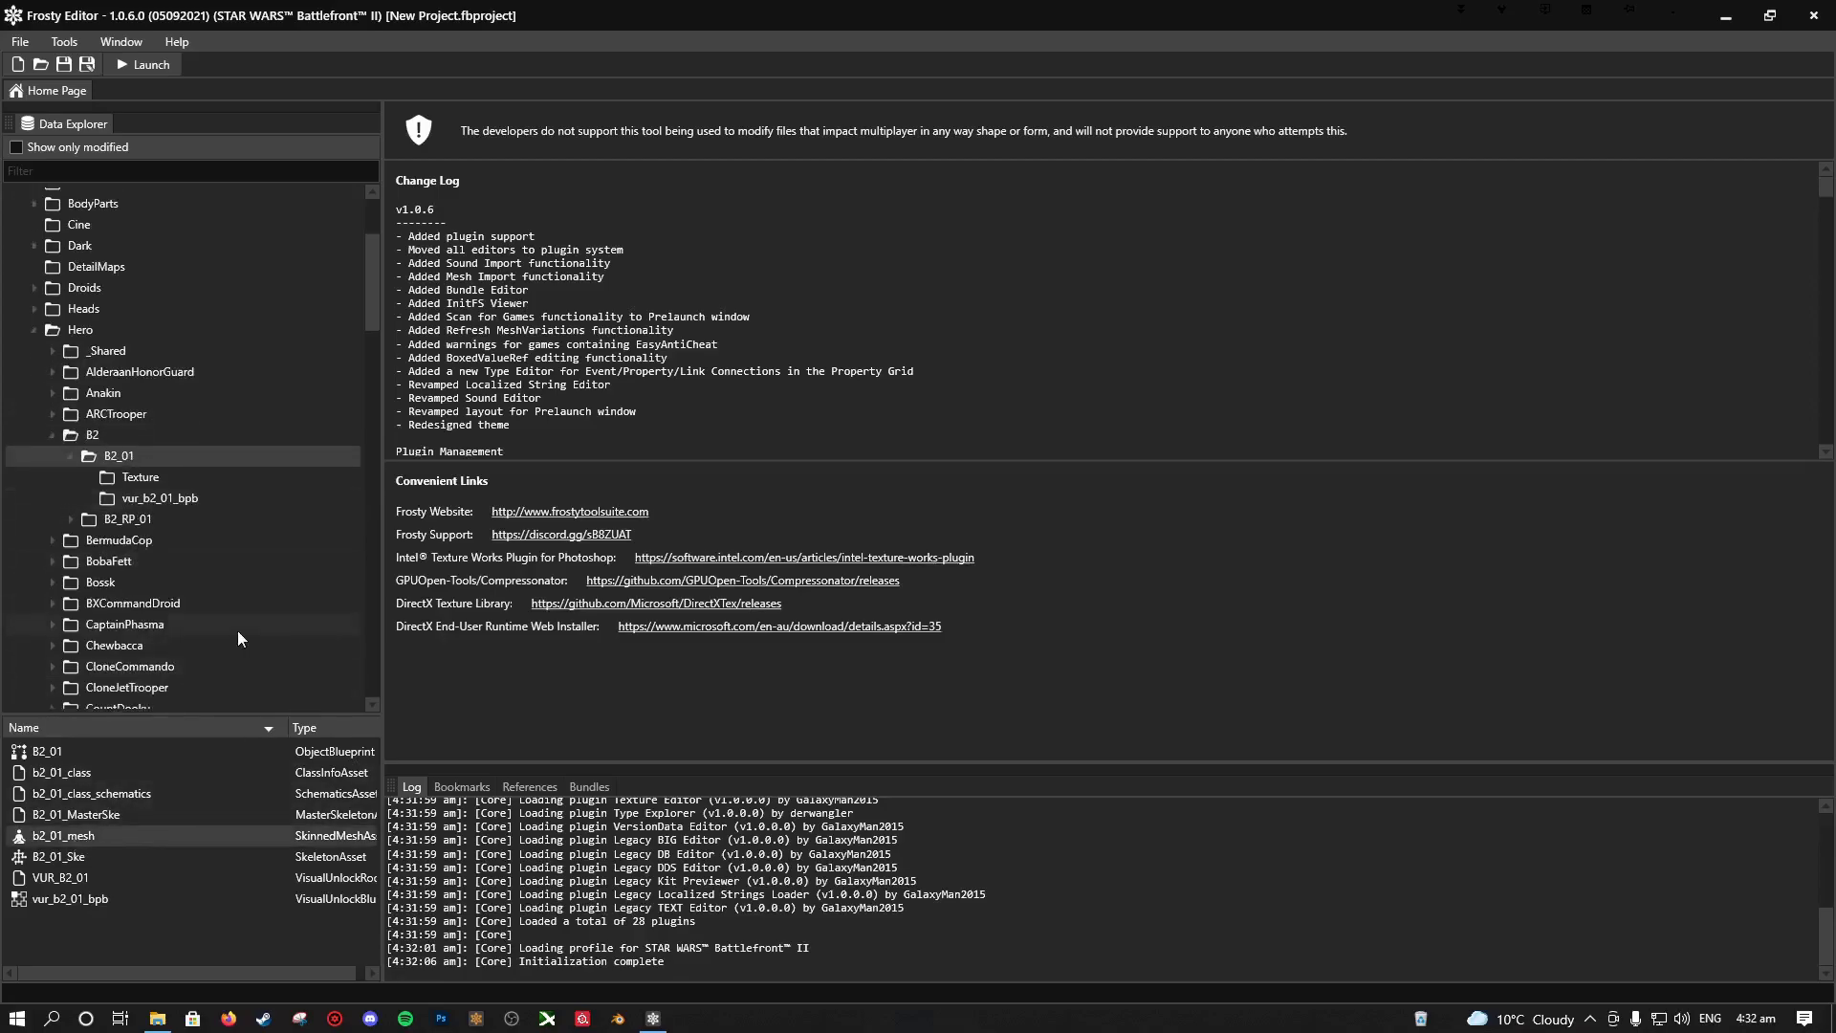
Step: Open the chunk and res explorer and filter the res tree for 'b2'
left_click(64, 41)
left_click(64, 82)
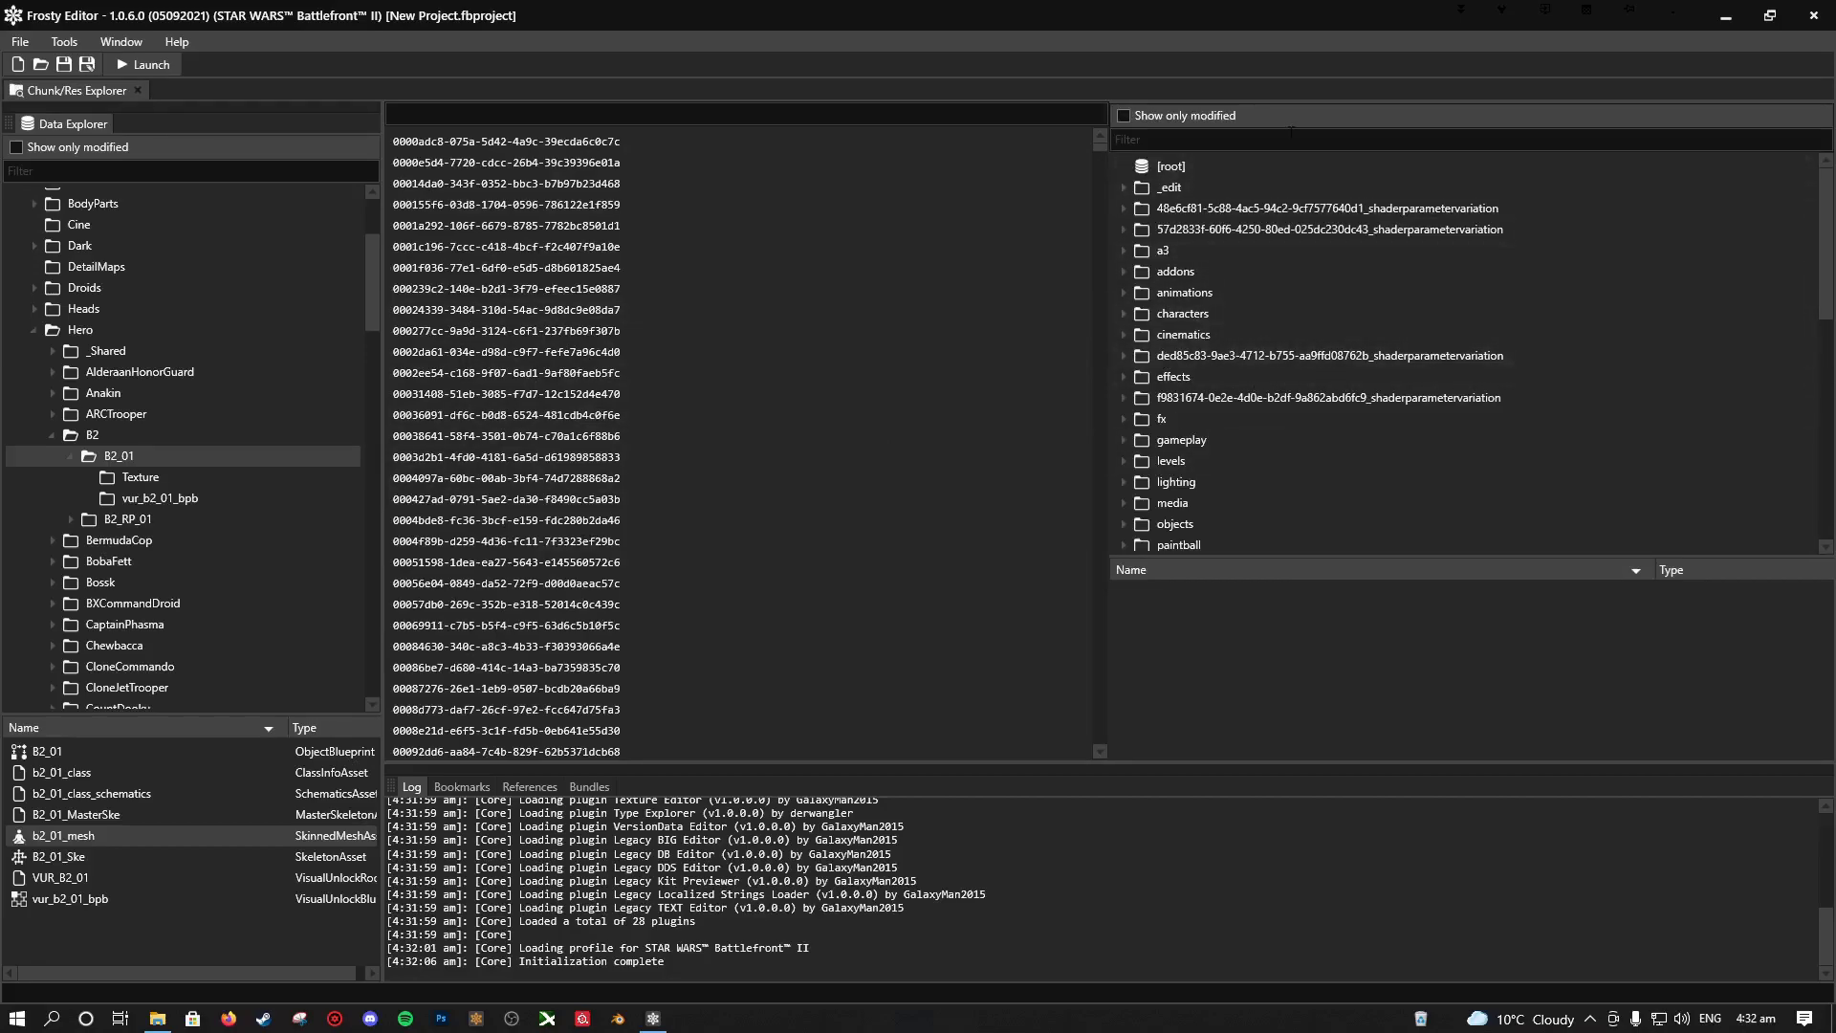
left_click(1291, 132)
type("b2")
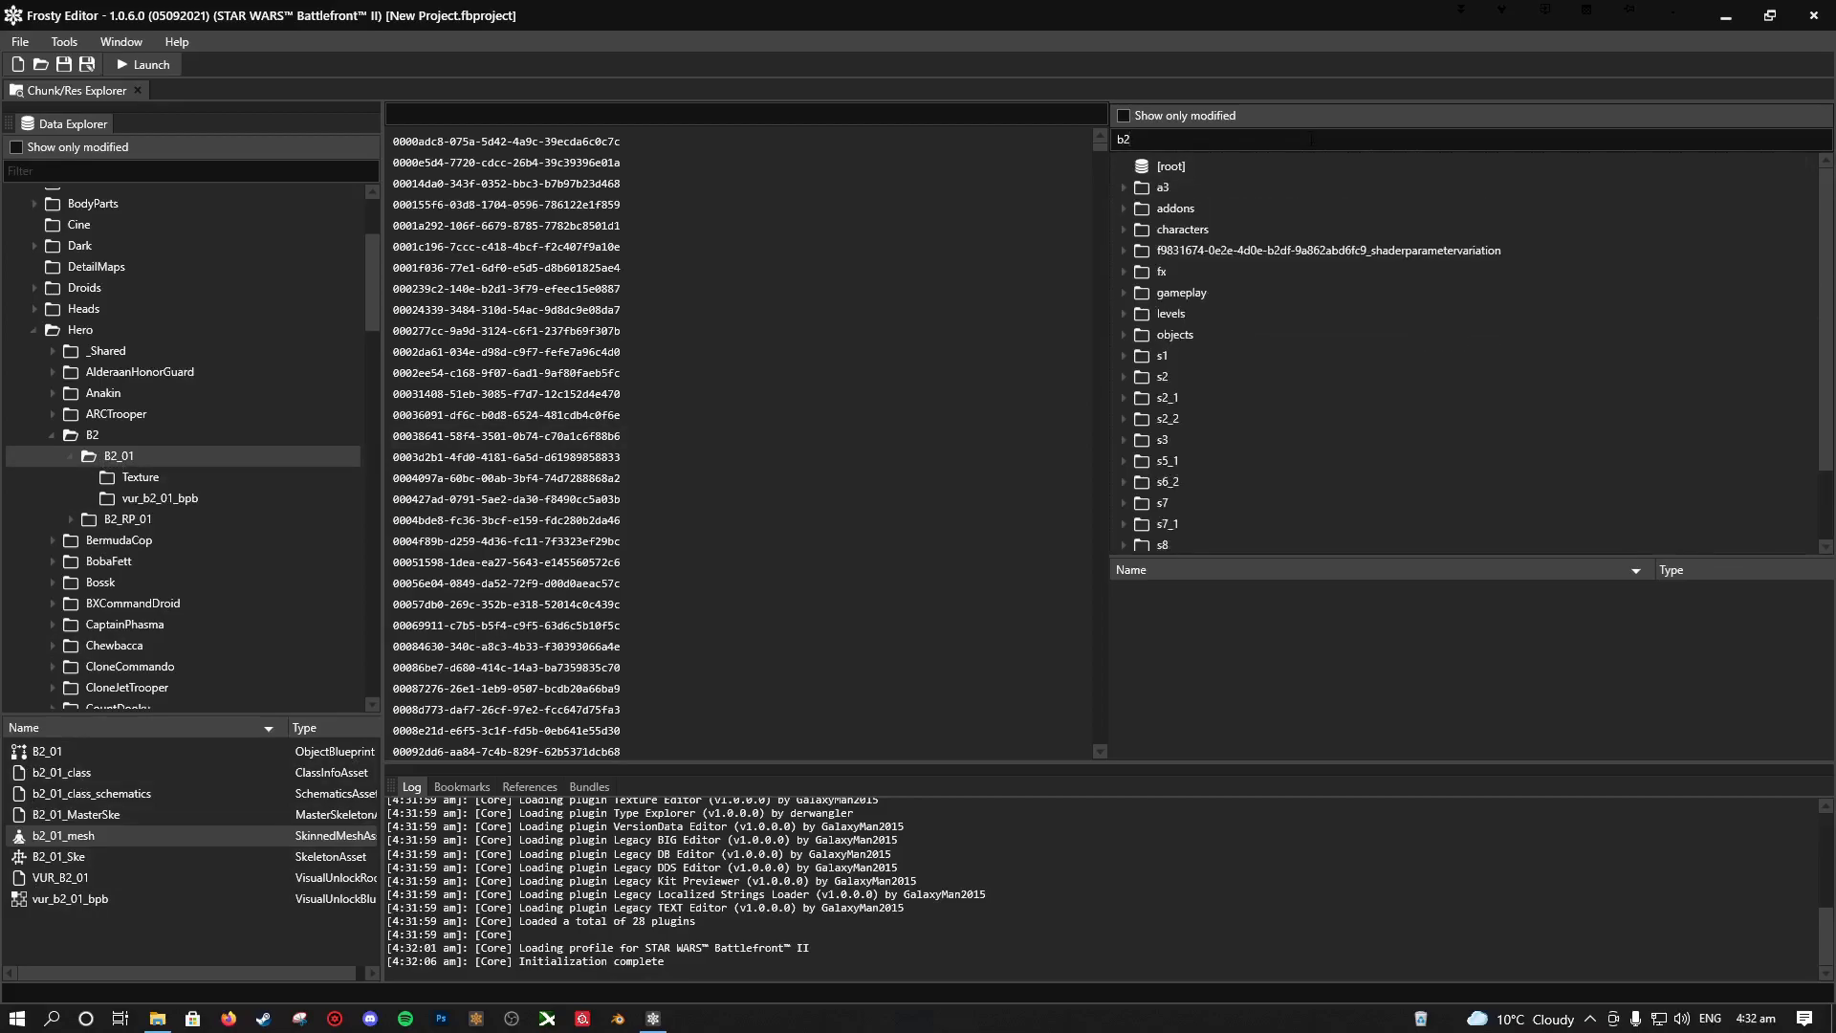
Step: Expand characters > hero > b2 > b2_01, check b2_01_mesh_mesh's blocks, and bring up b2_01_mesh's actions
double_click(1178, 231)
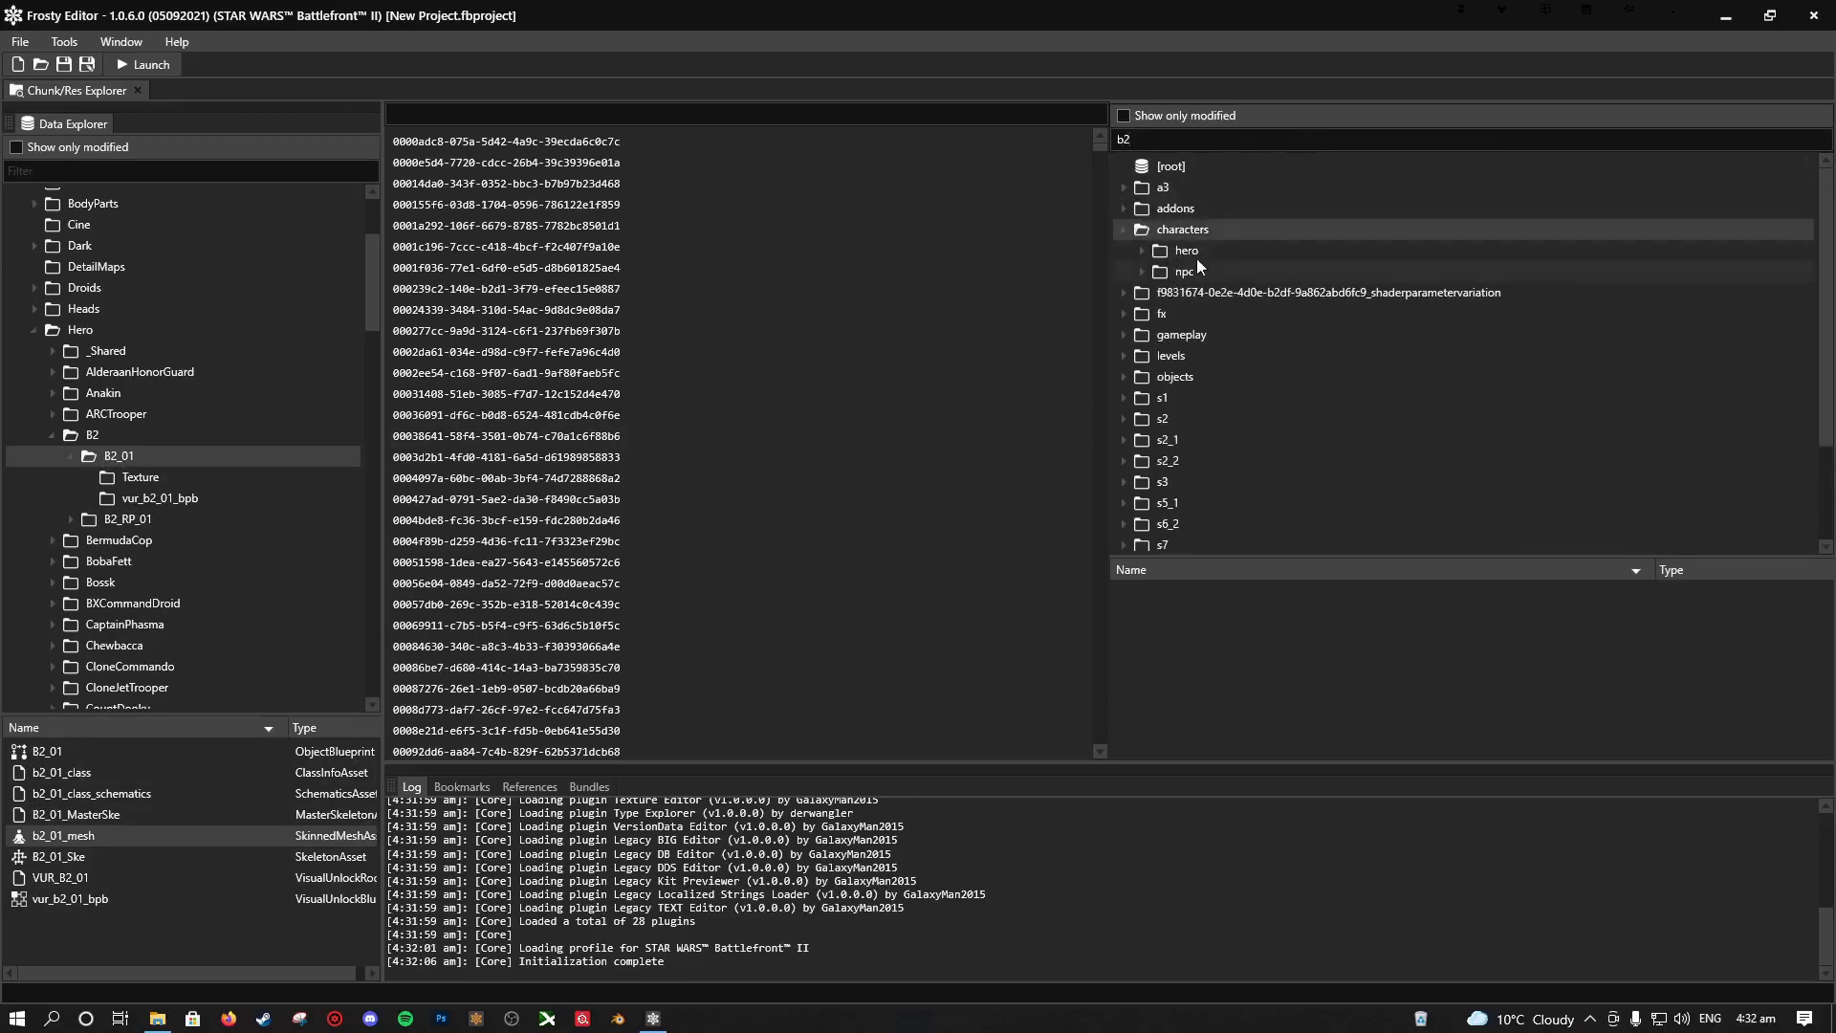
double_click(1195, 254)
double_click(1210, 277)
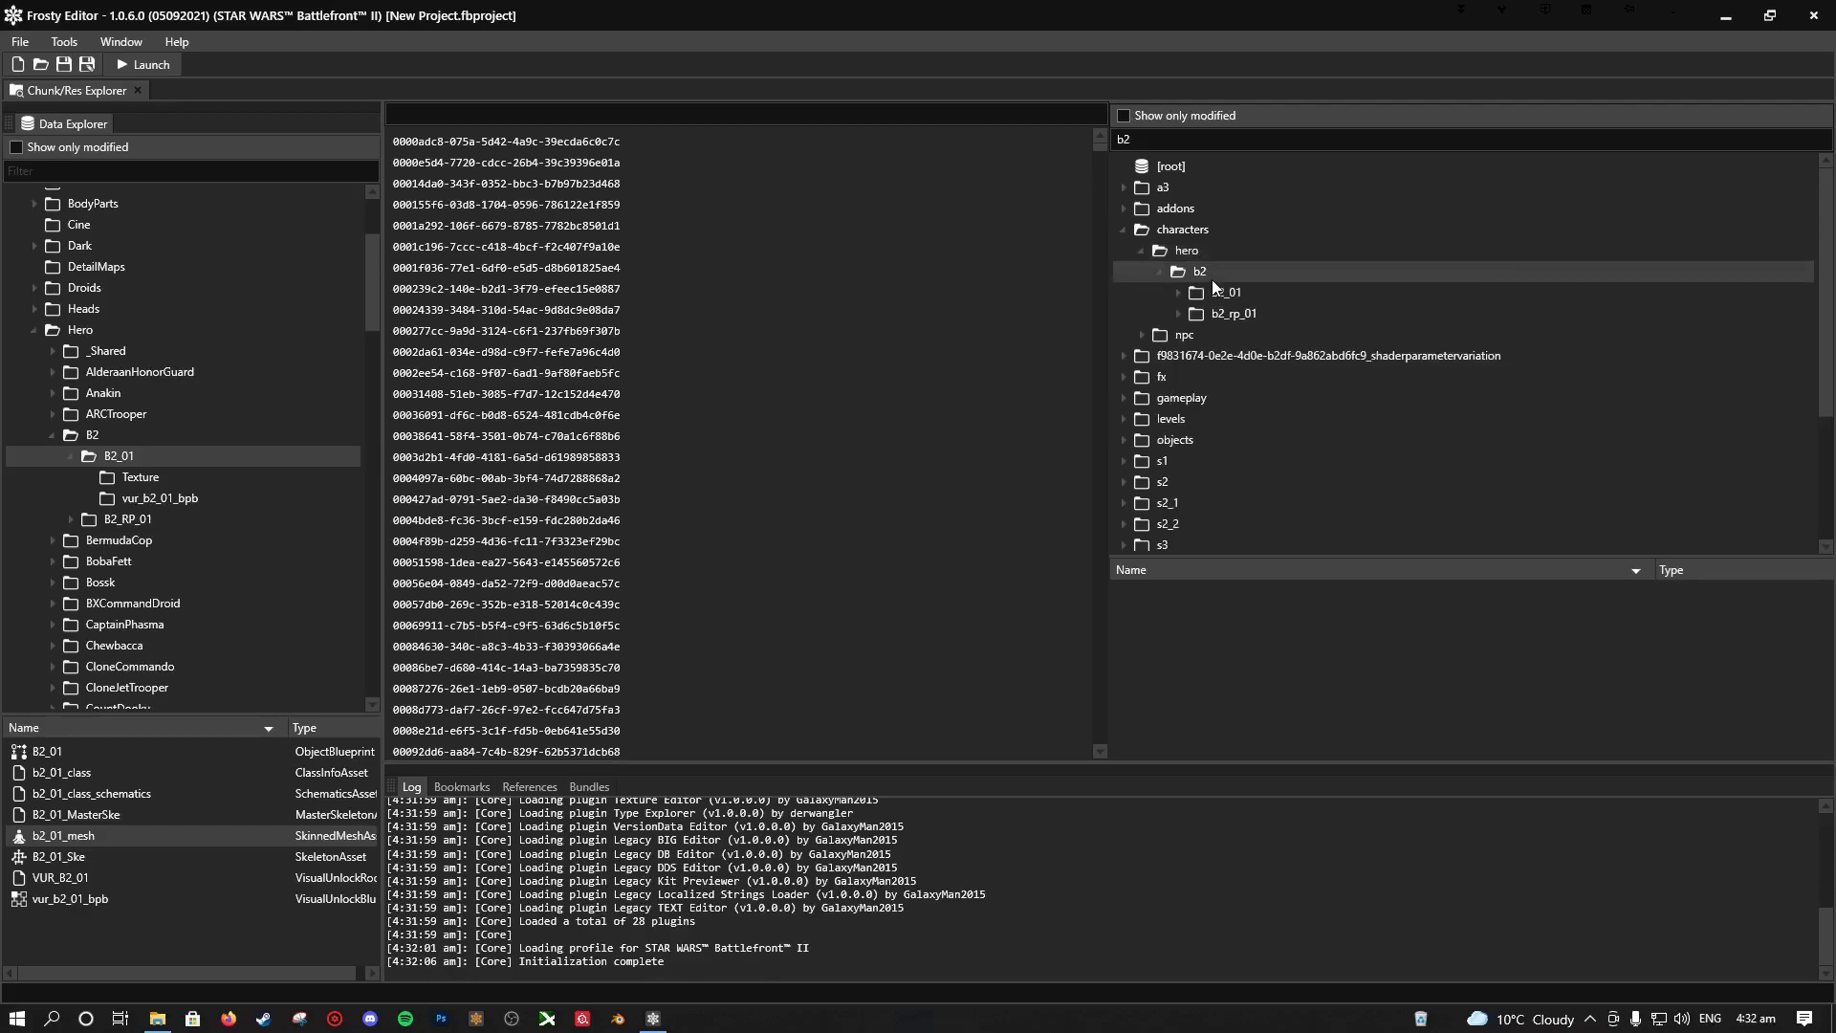
left_click(1225, 299)
double_click(1225, 302)
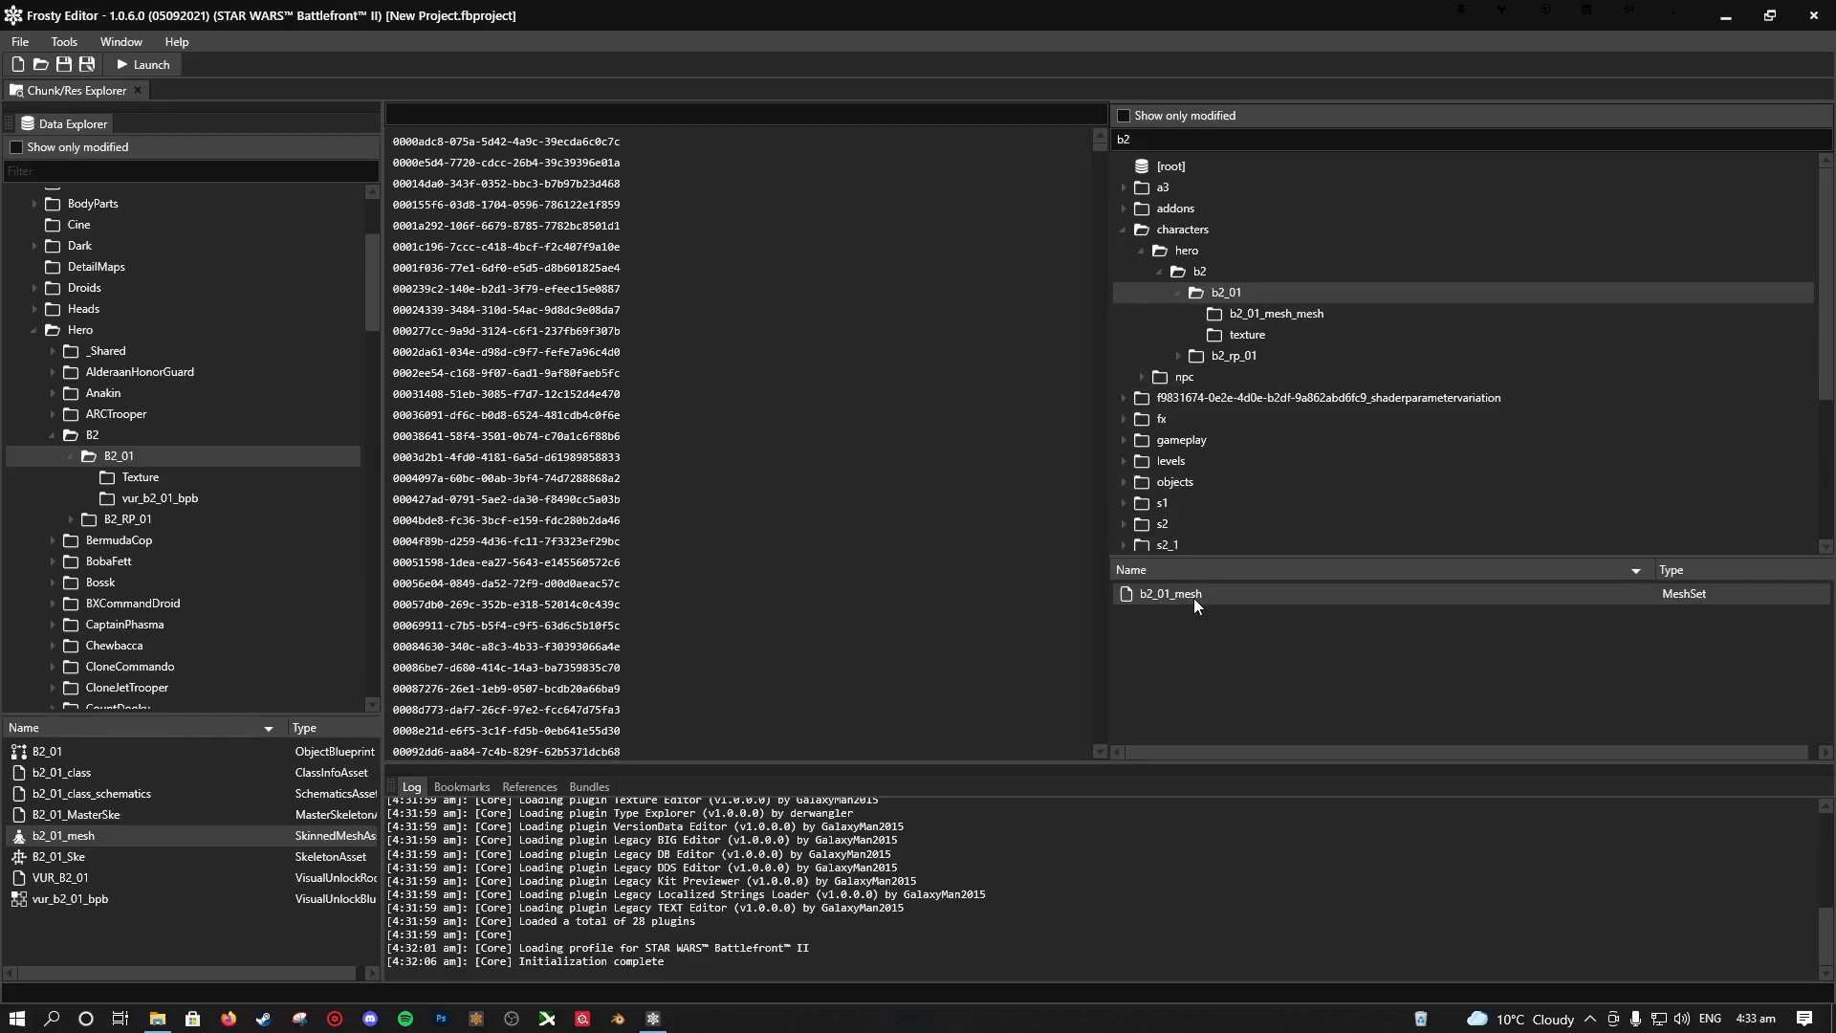
left_click(1299, 320)
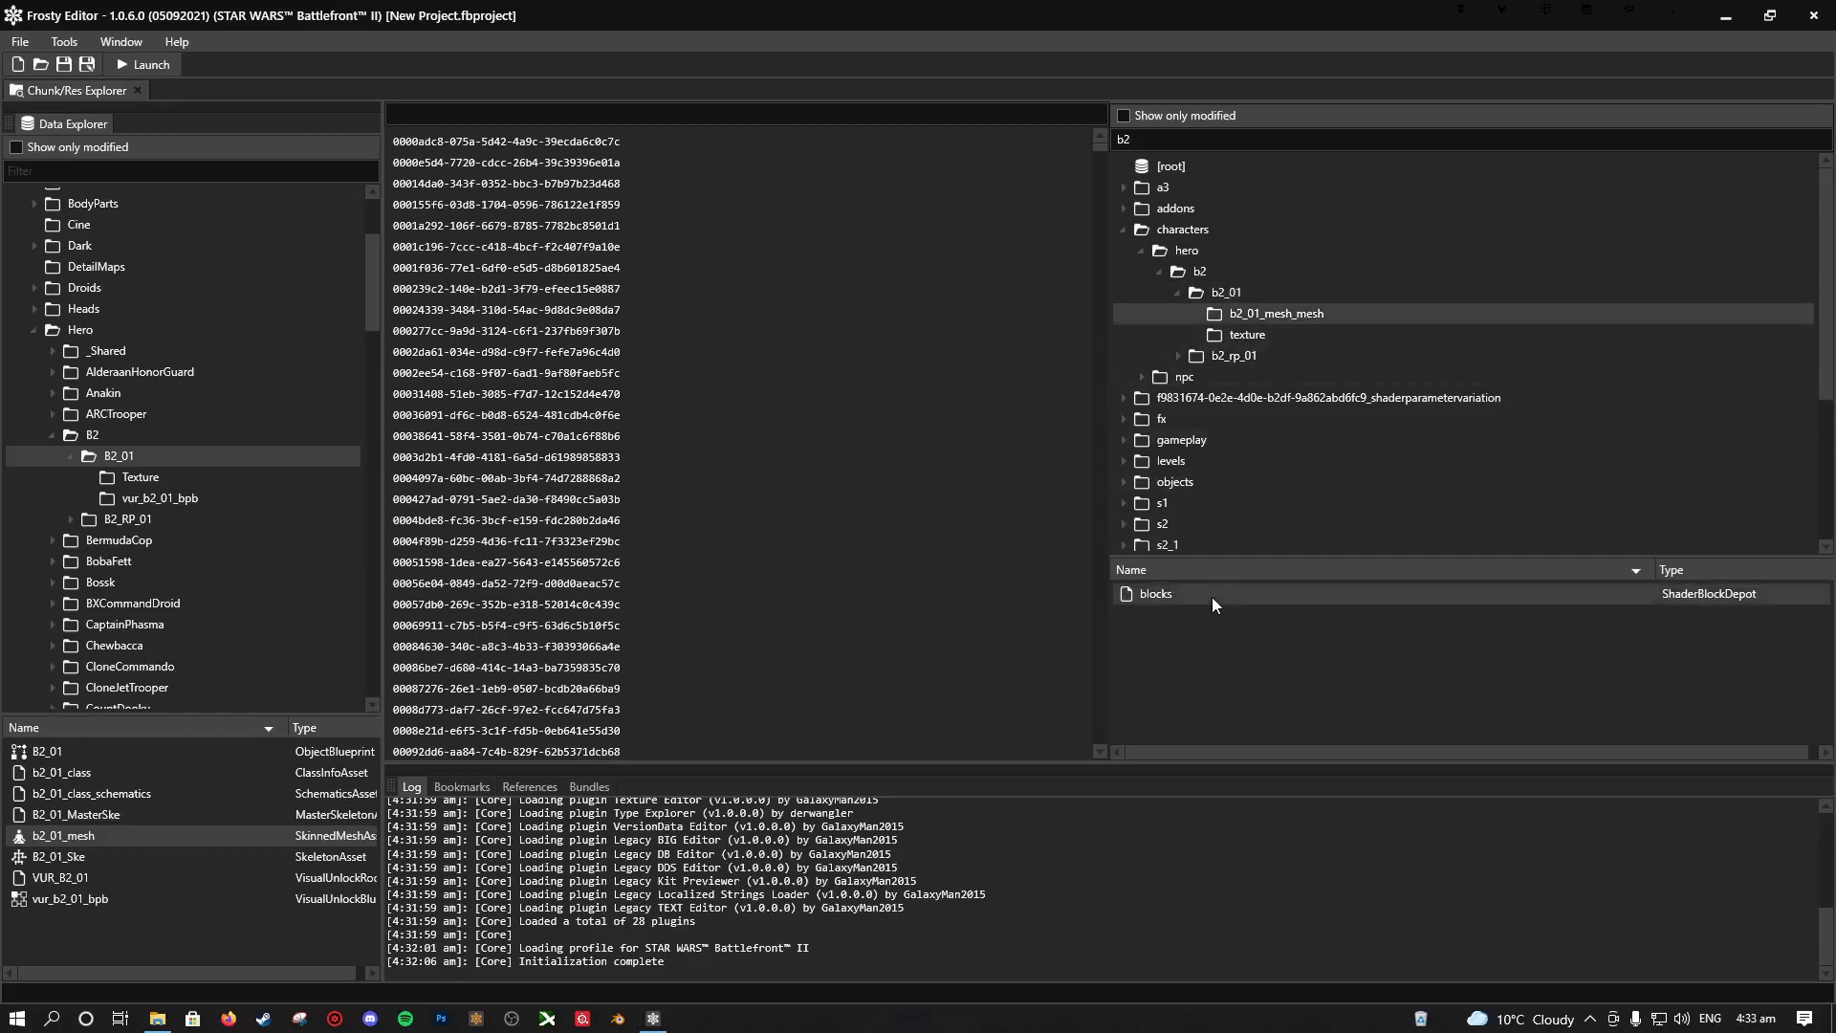
left_click(1244, 296)
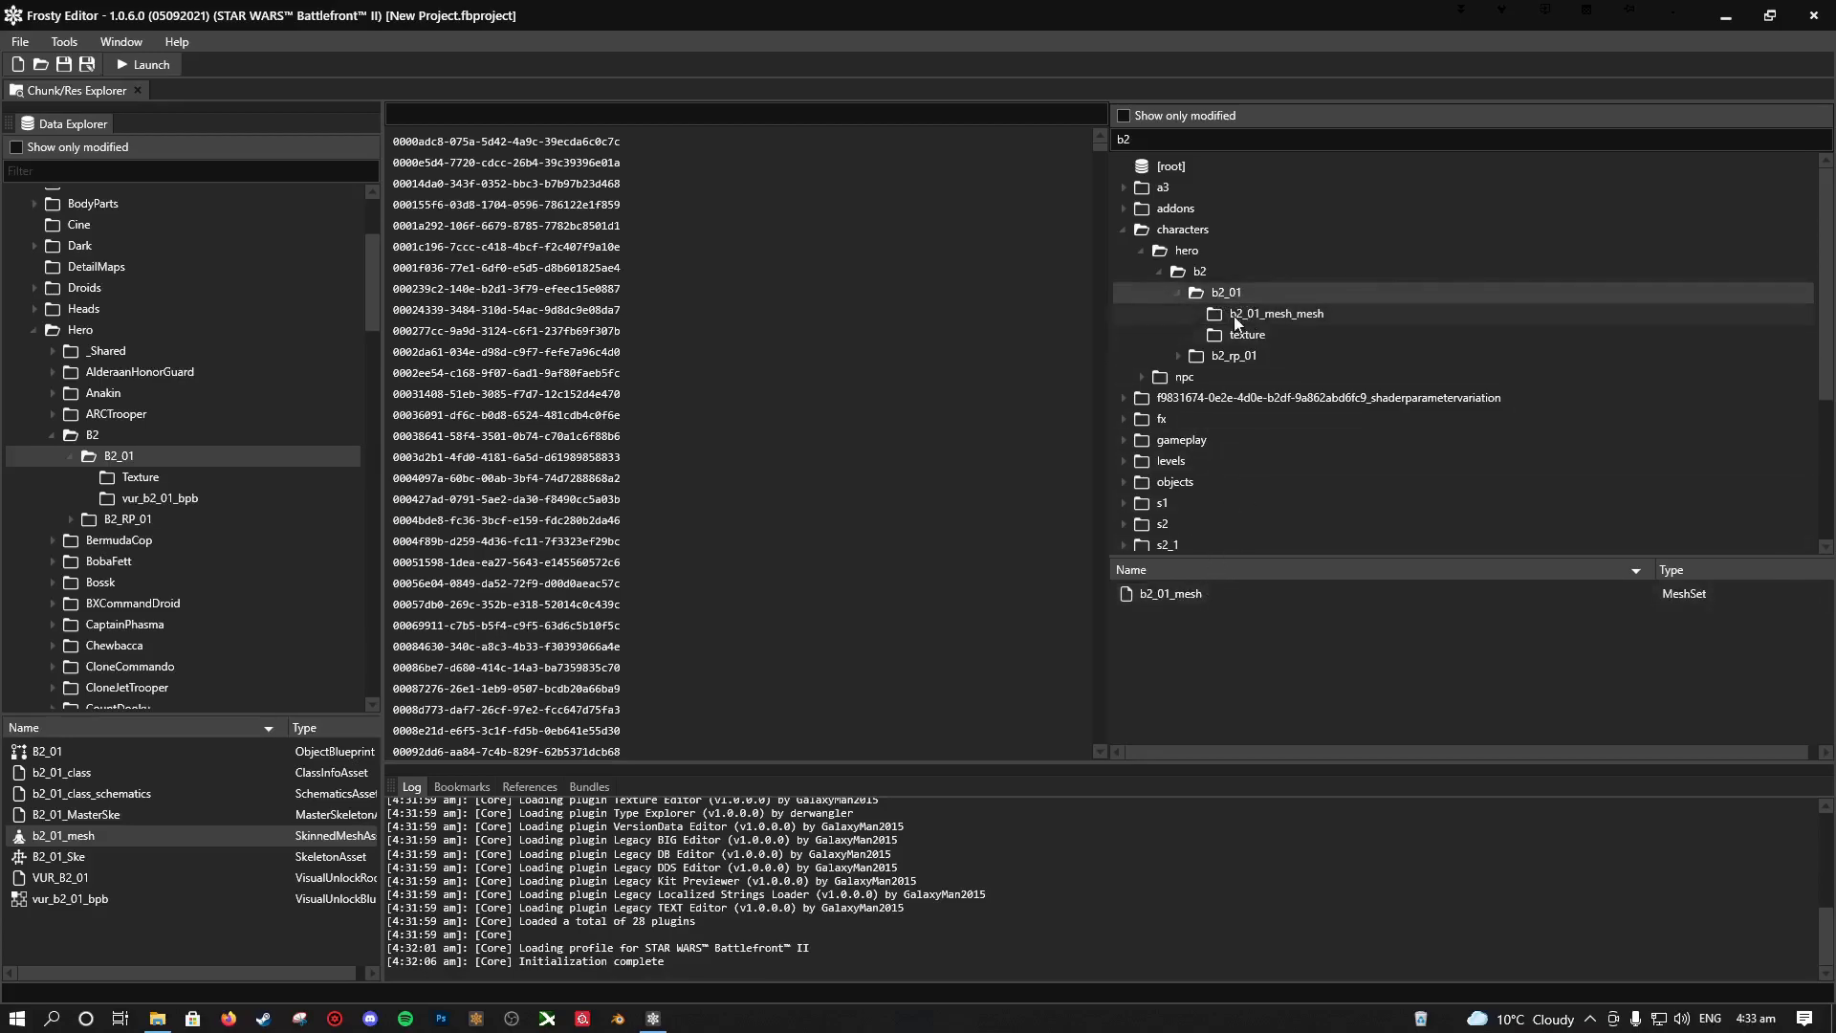
left_click(1283, 316)
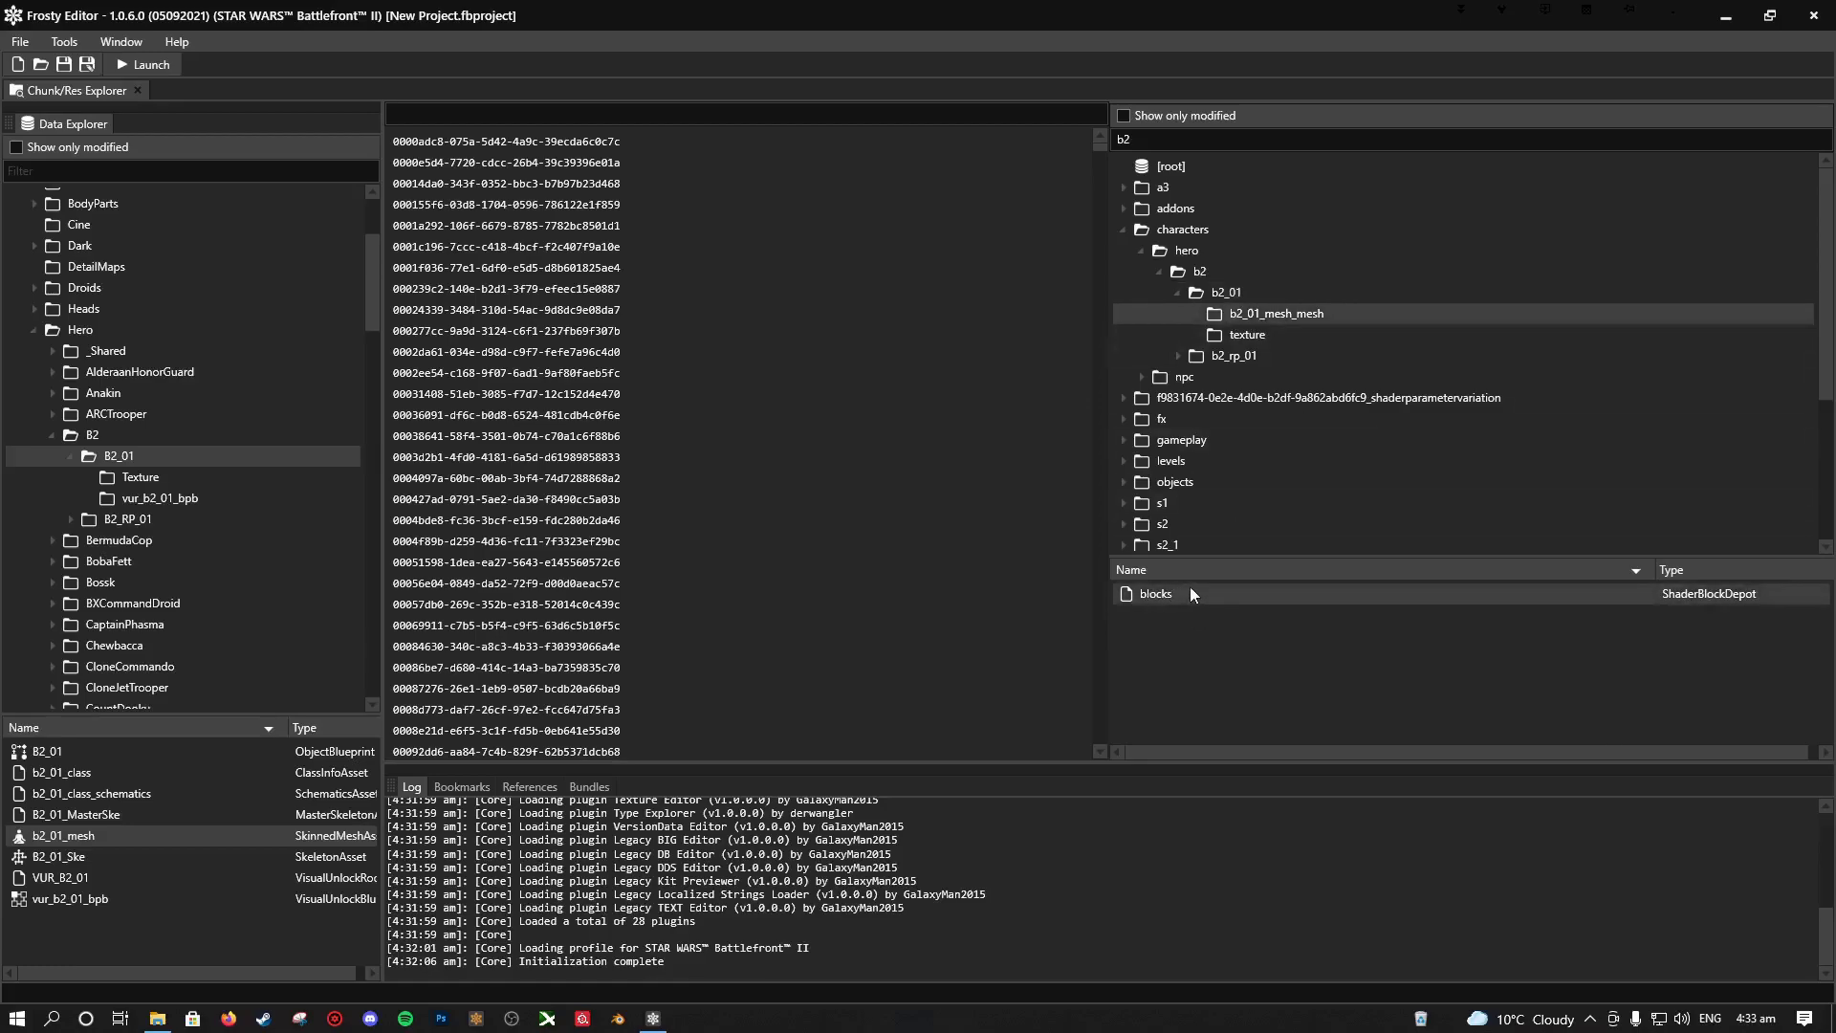
left_click(1256, 290)
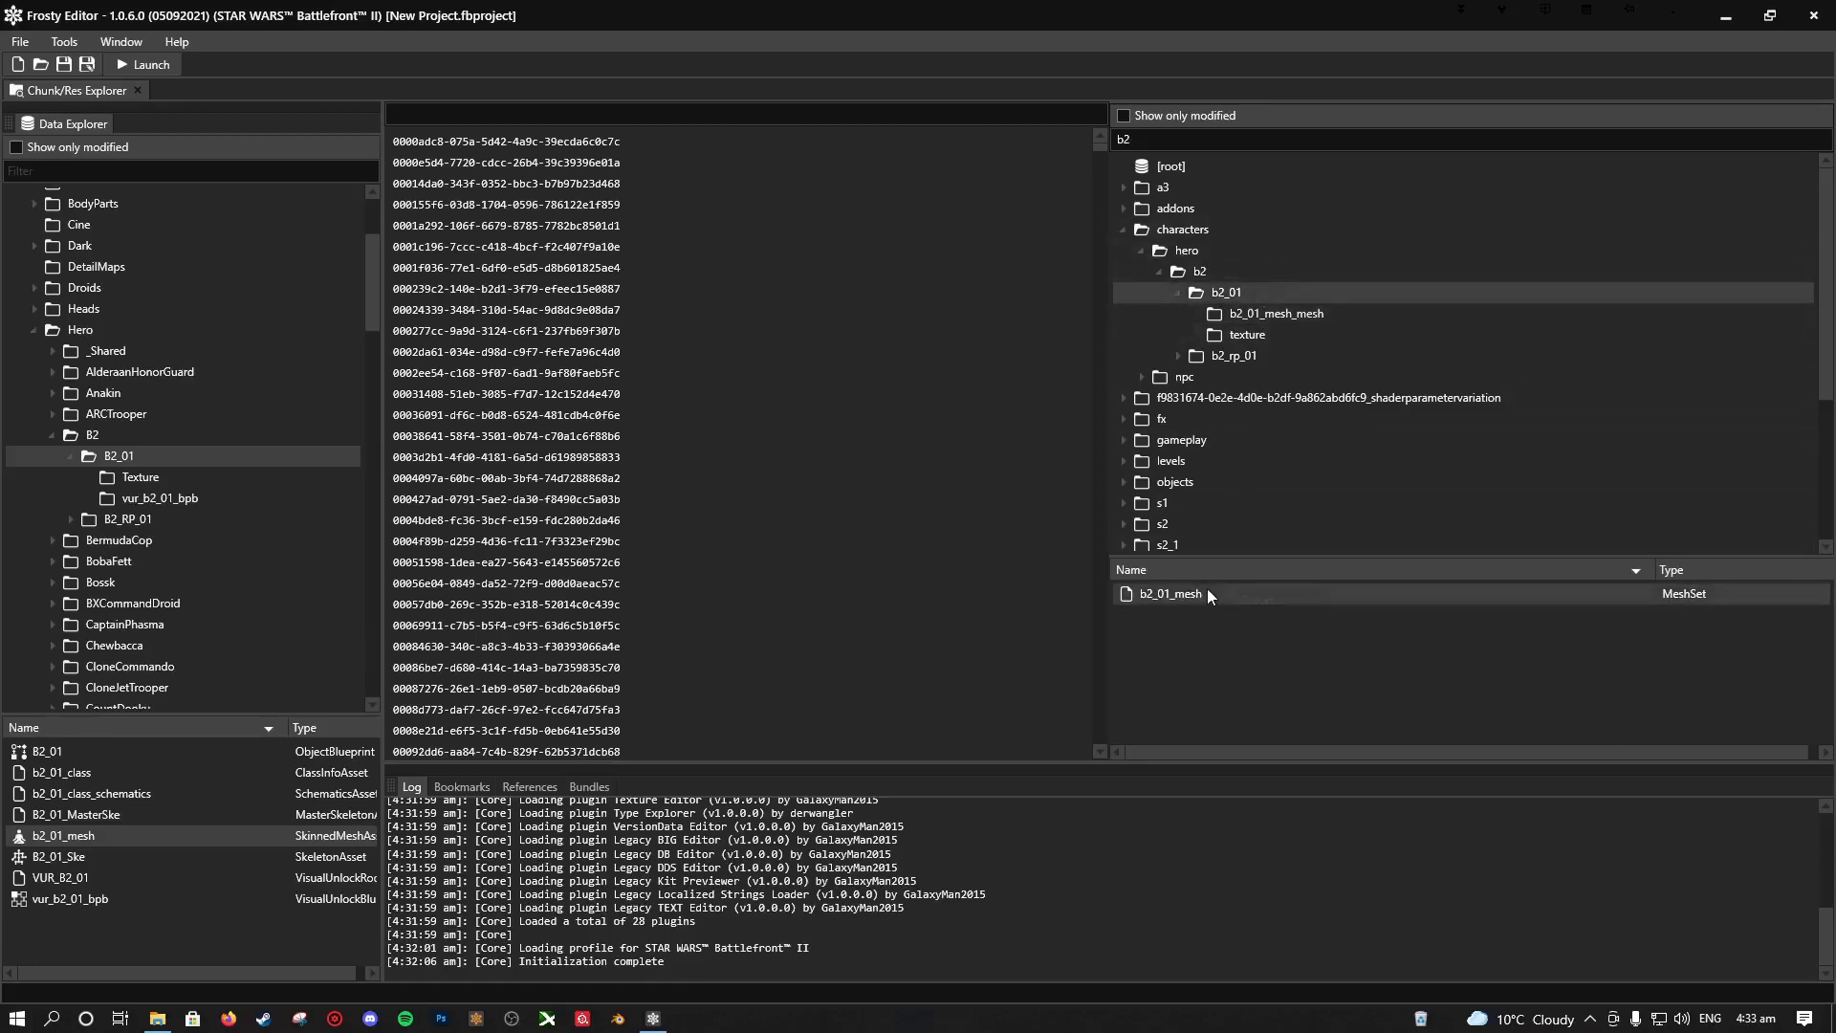
right_click(1207, 589)
Step: Export b2_01_mesh.res into Samples\B2, replacing the existing file
left_click(1265, 605)
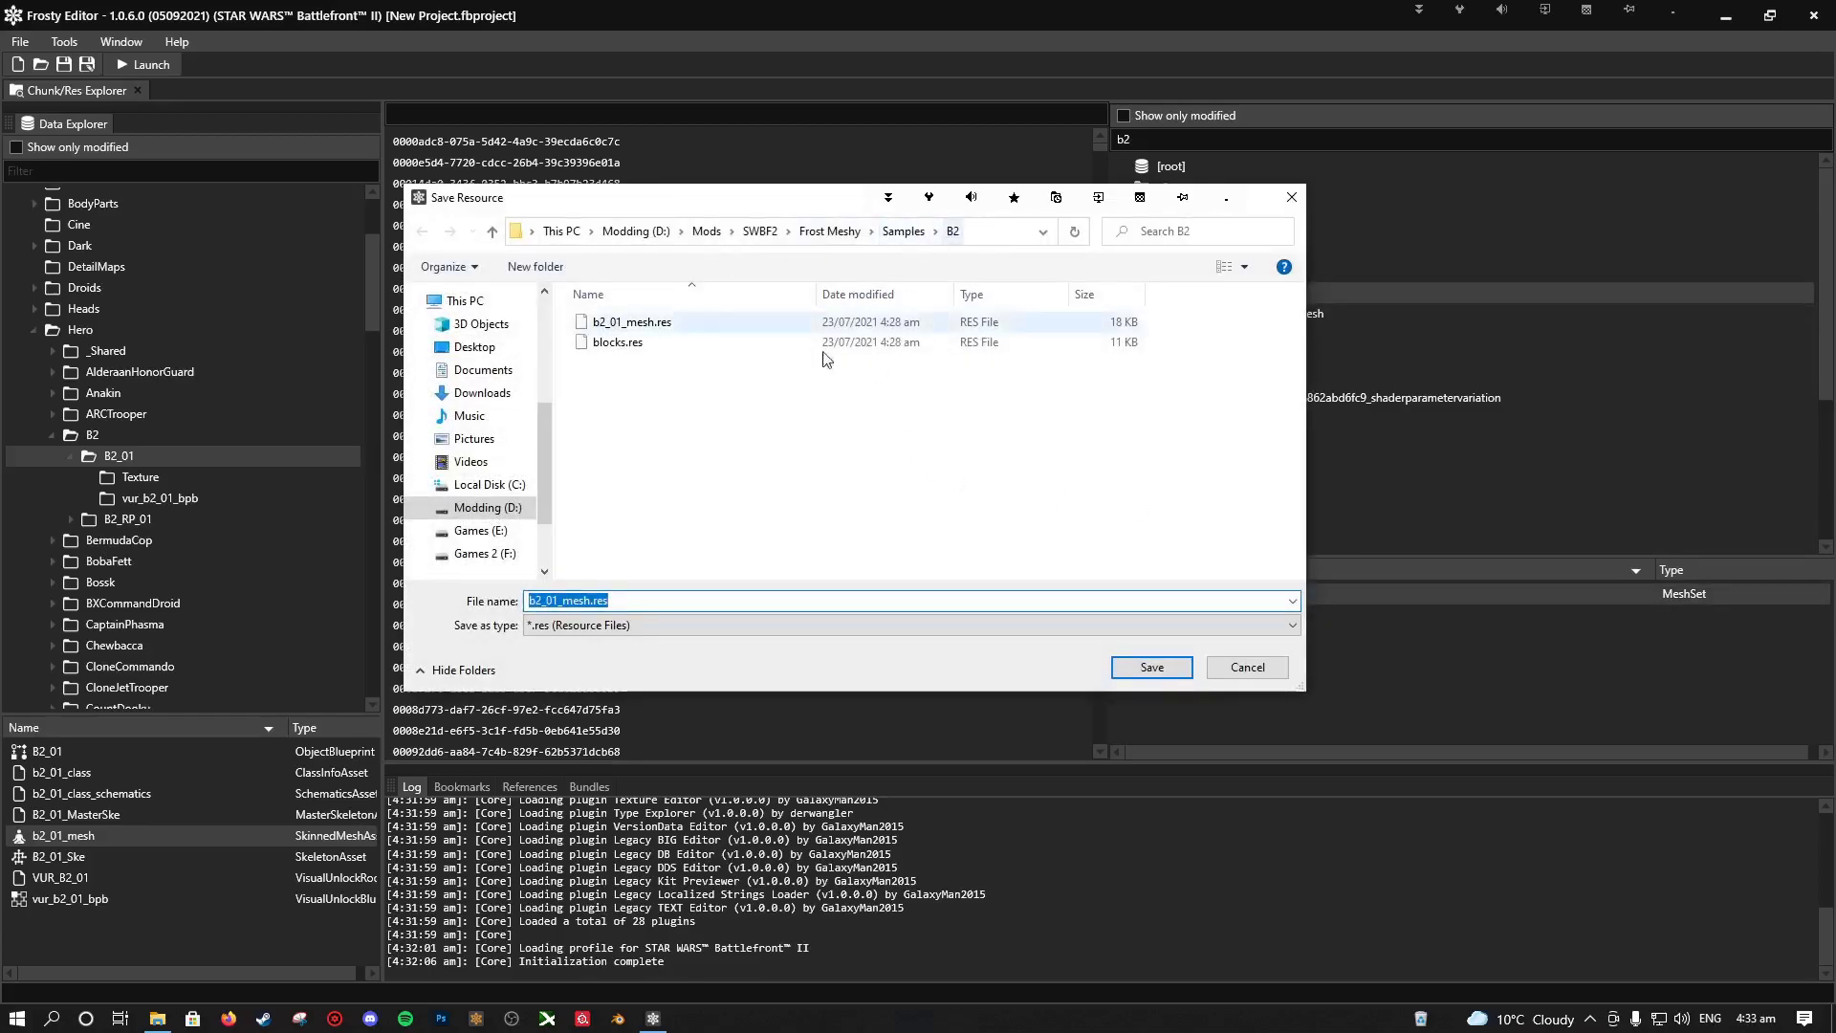
left_click(904, 232)
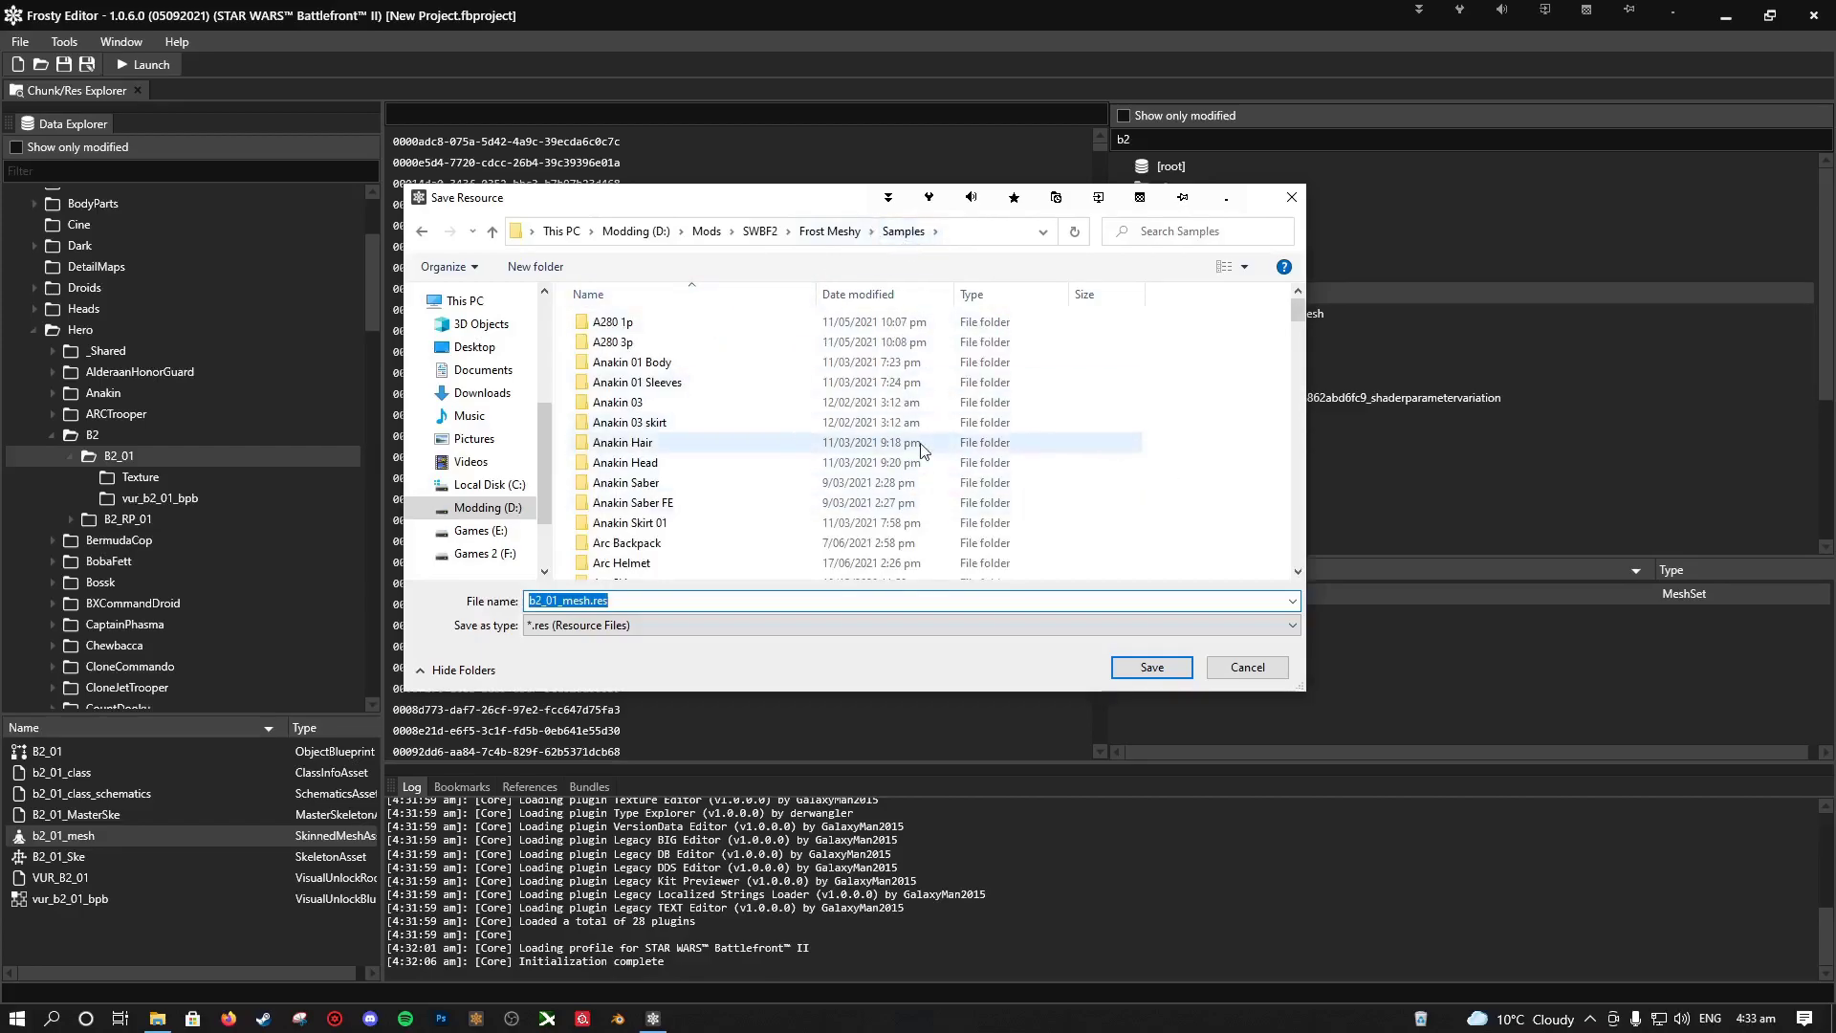
scroll(747, 484, "down", 2)
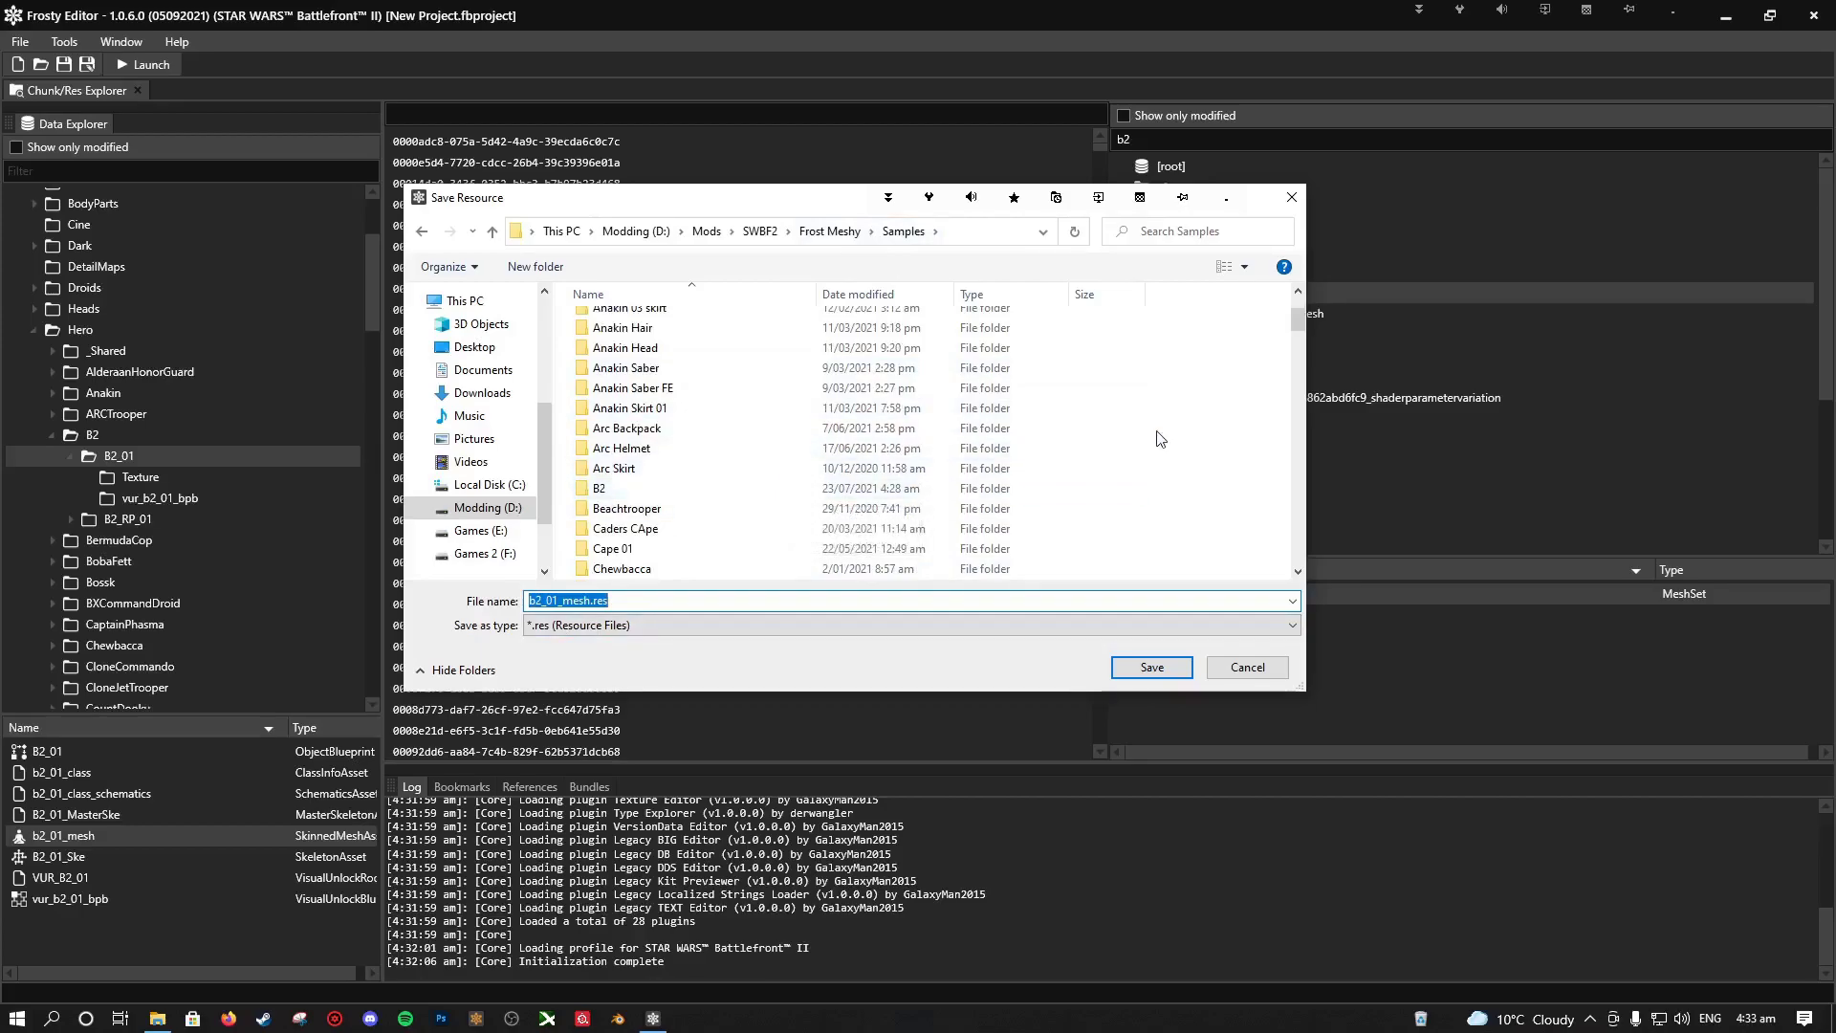
double_click(730, 489)
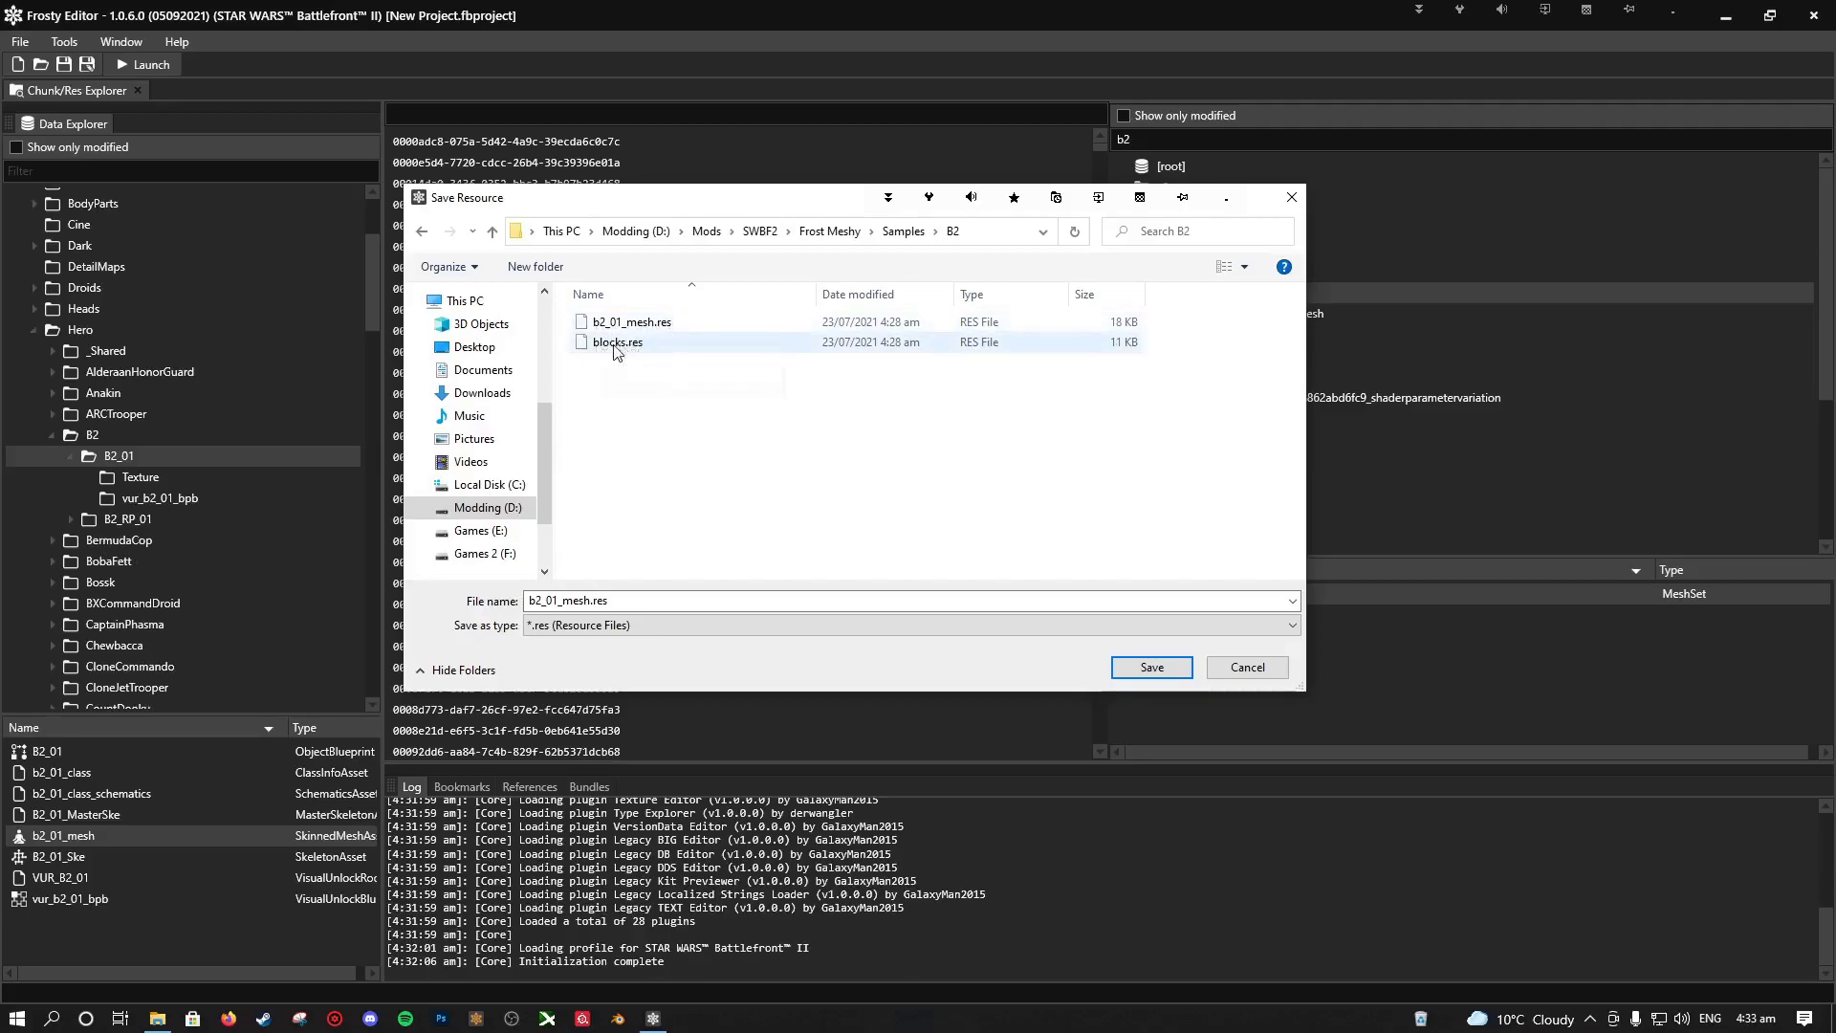
left_click(1152, 666)
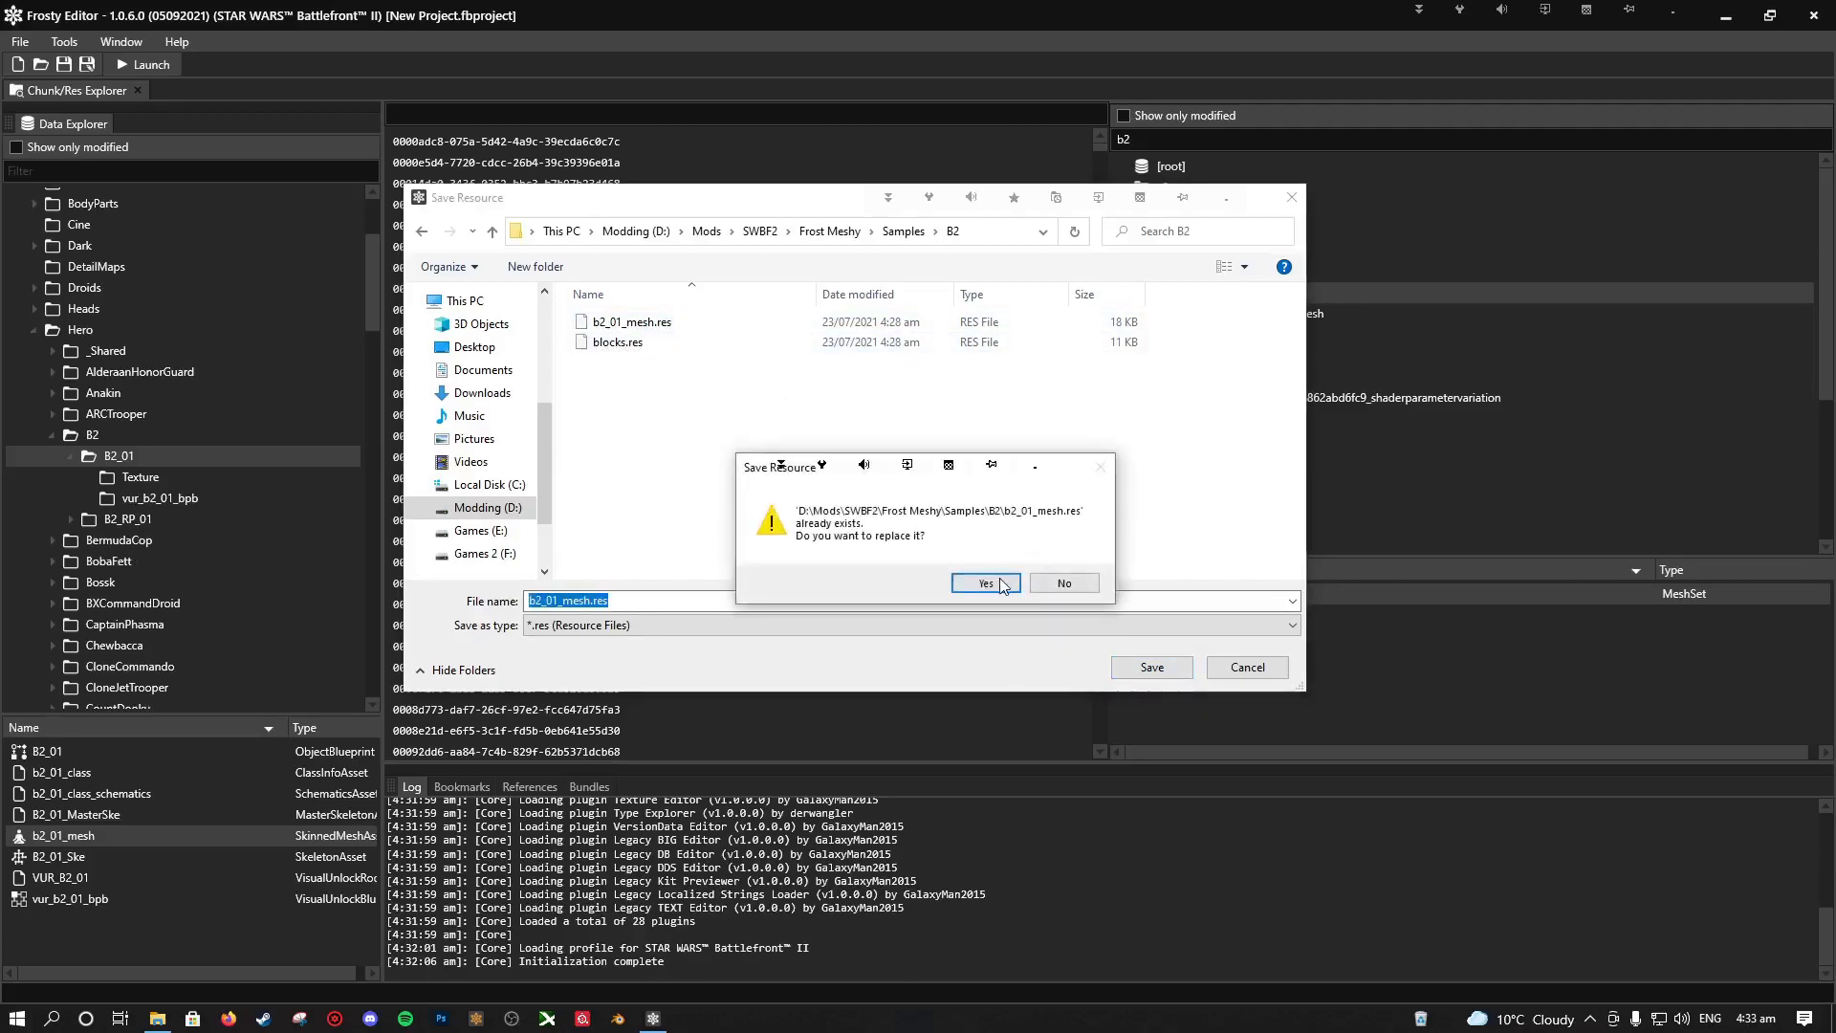
left_click(1002, 585)
Step: Export blocks.res from b2_01_mesh_mesh into Samples\B2, replacing the existing file
left_click(1249, 316)
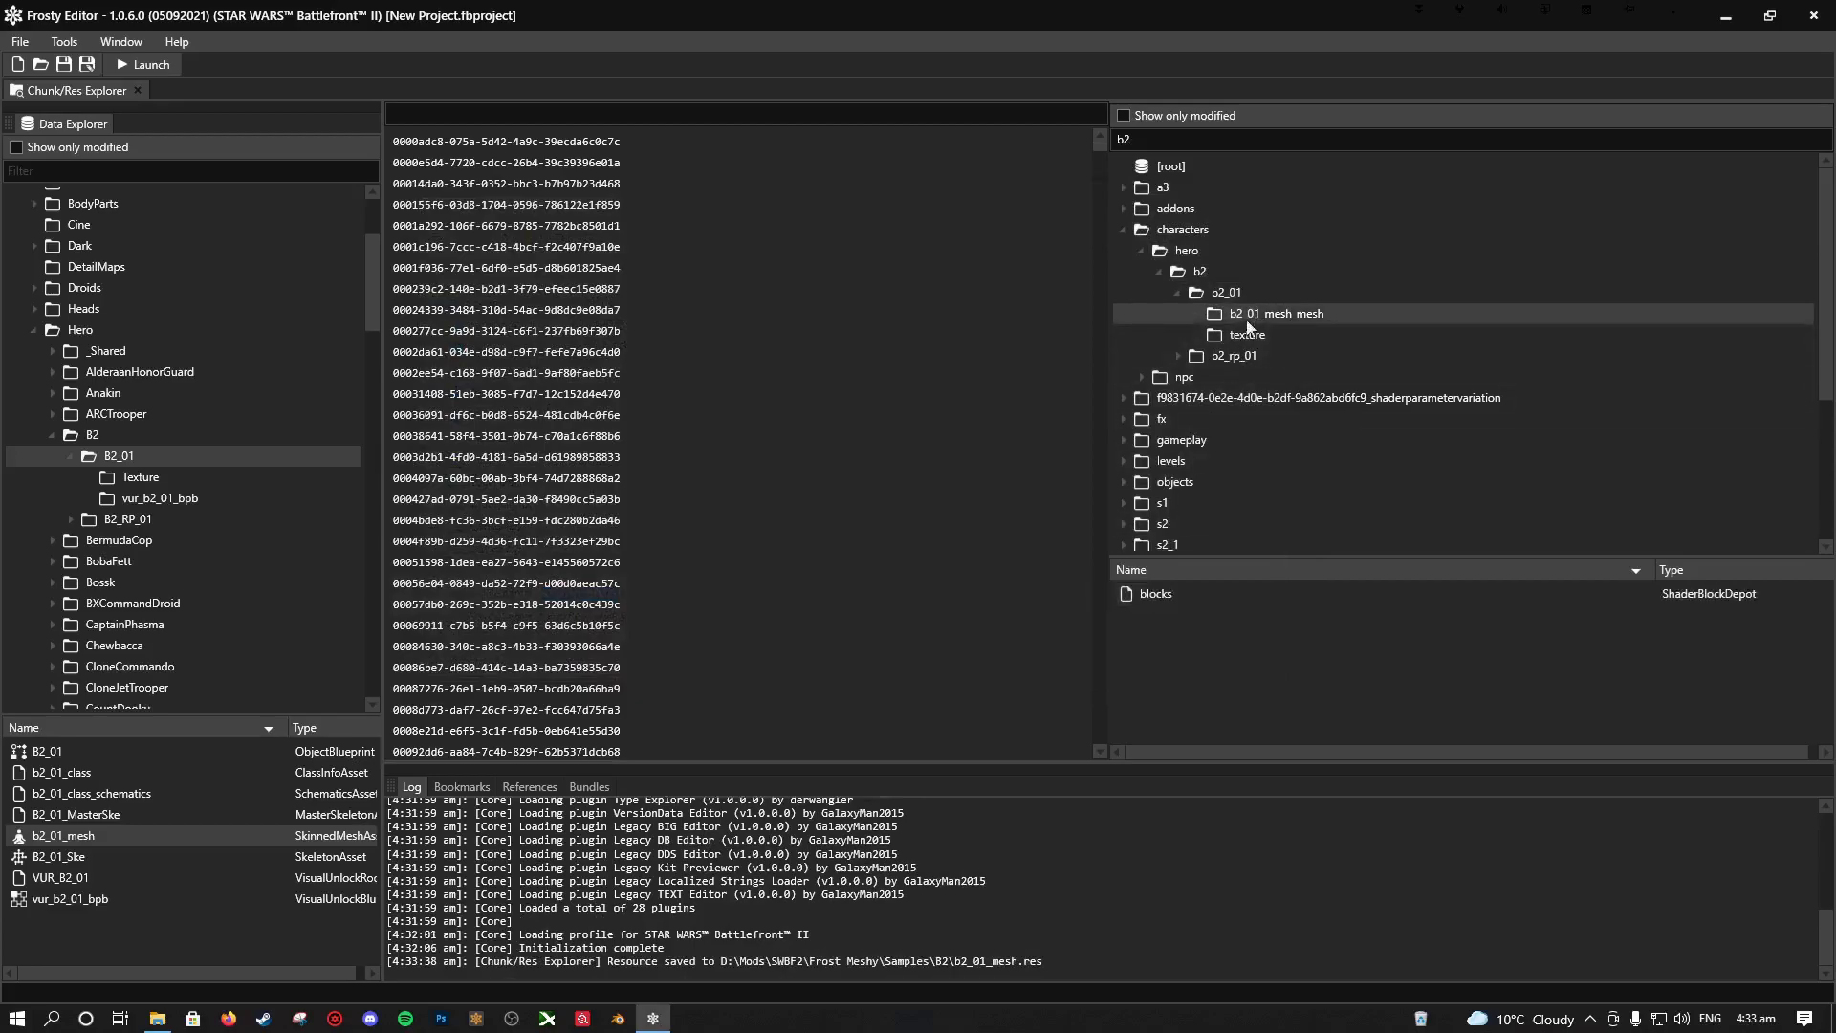
right_click(1207, 592)
left_click(1234, 600)
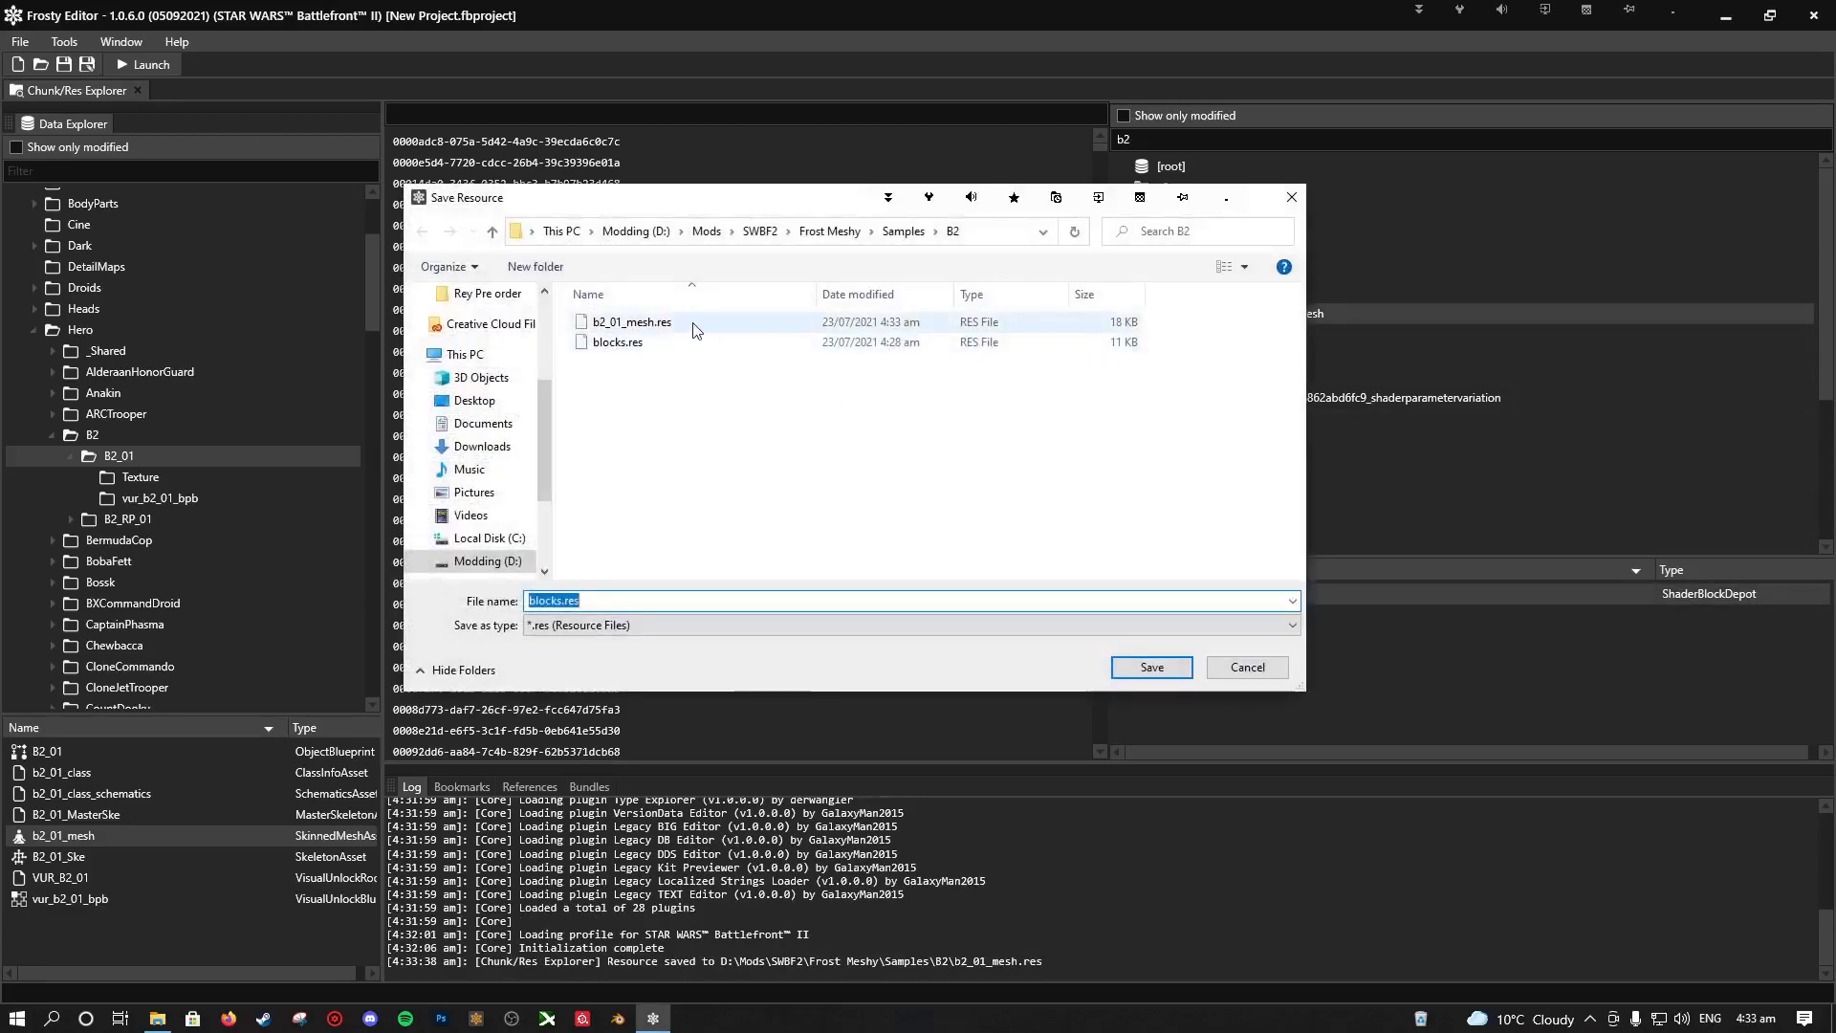
left_click(1153, 667)
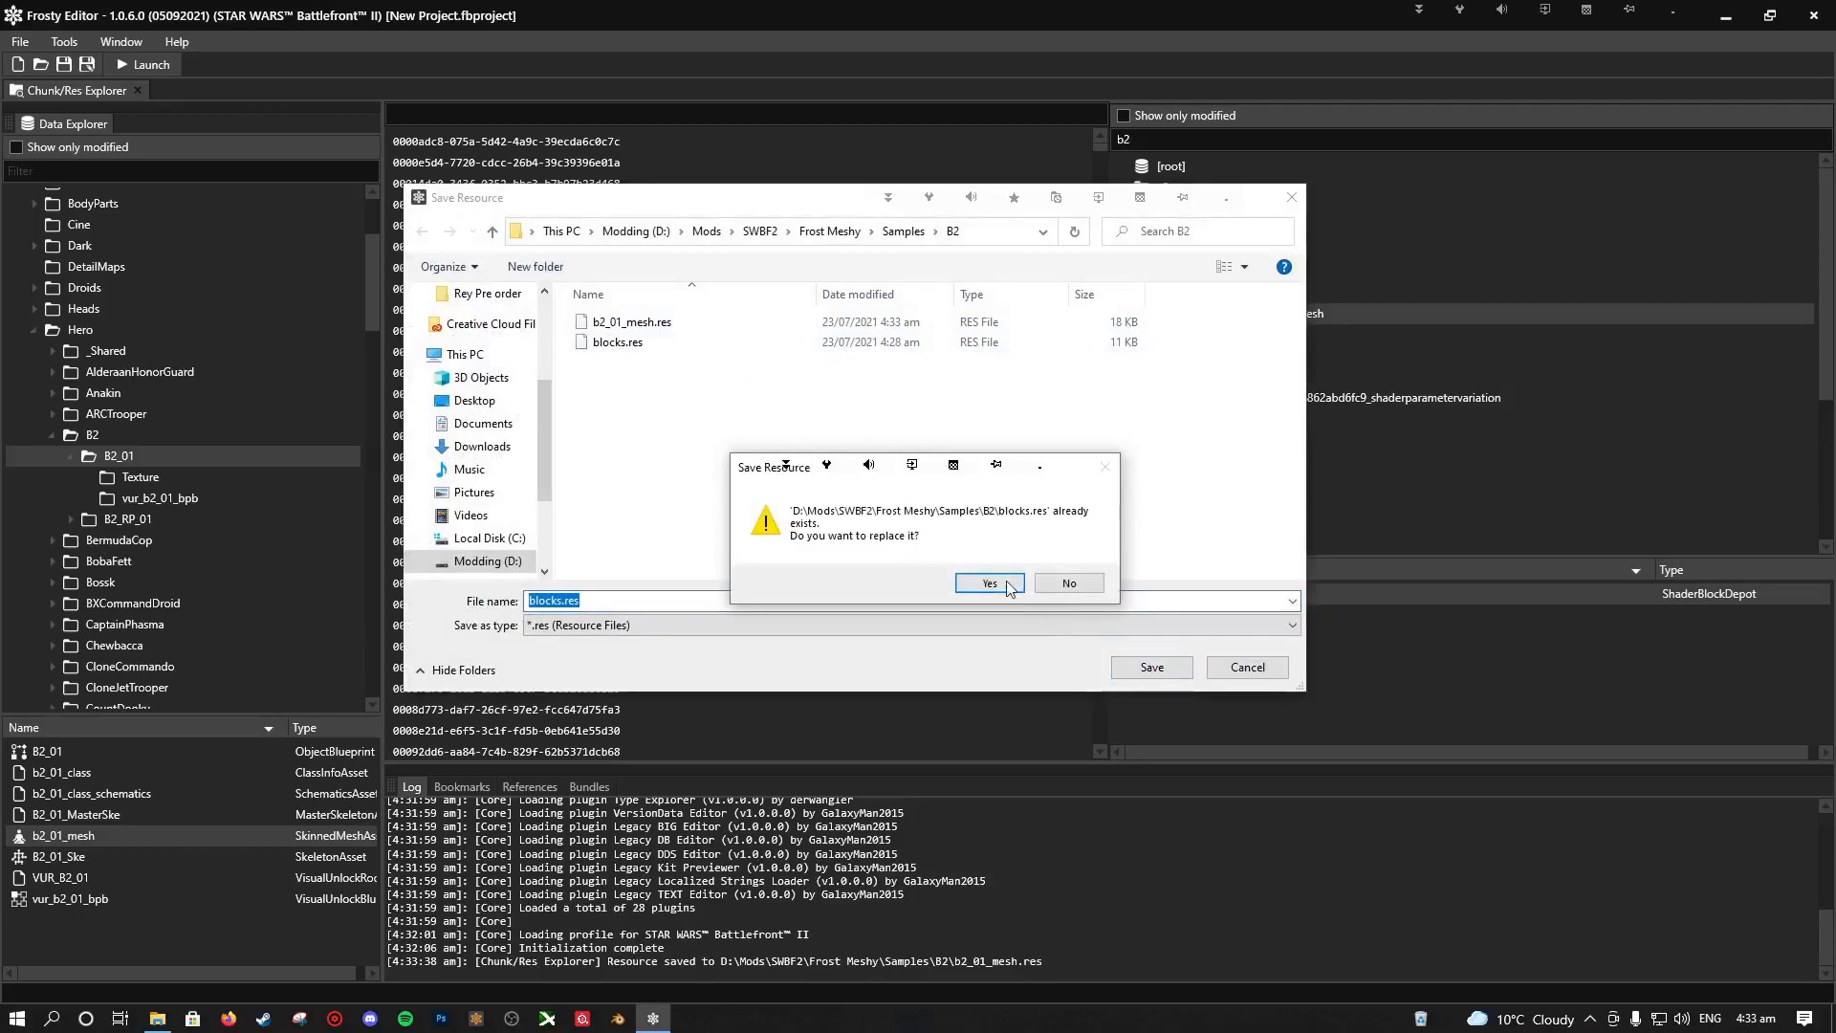
left_click(1009, 586)
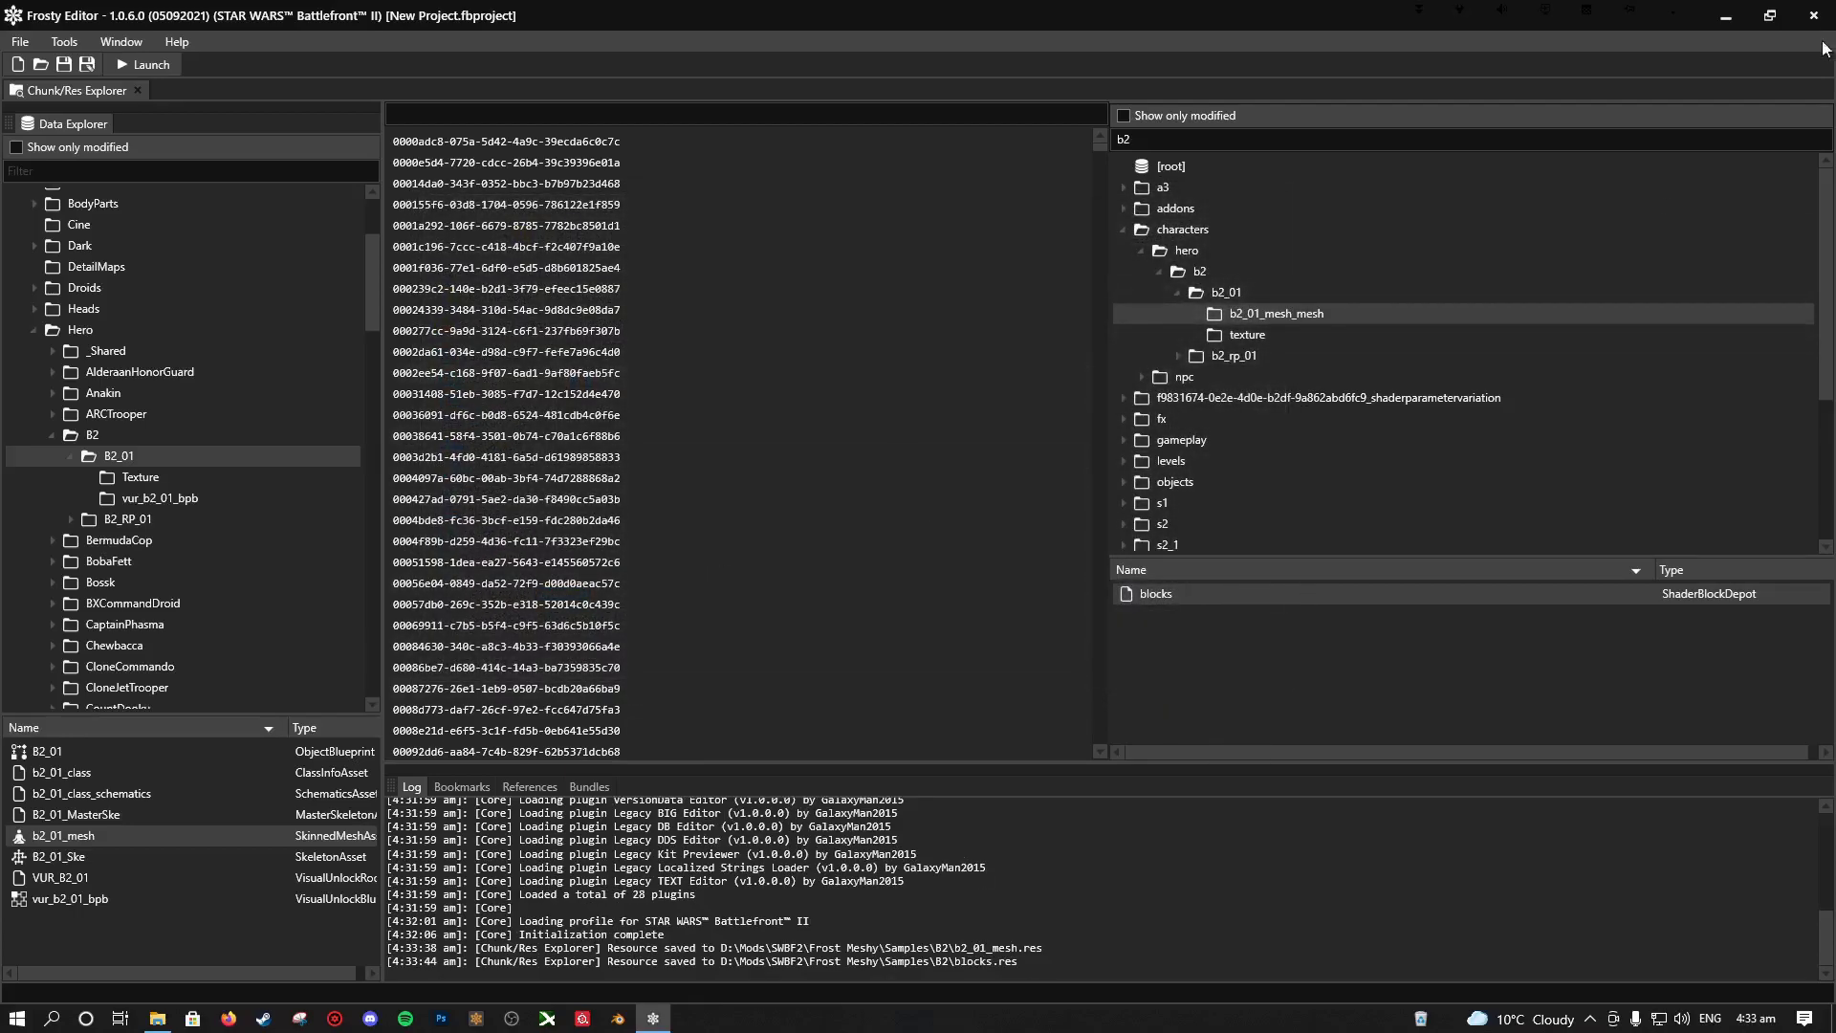
Step: Open FrostMeshy and tick B2 to list its LOD0 meshes Bust, Waist, leg and _DEPTH
left_click(1726, 15)
left_click(393, 442)
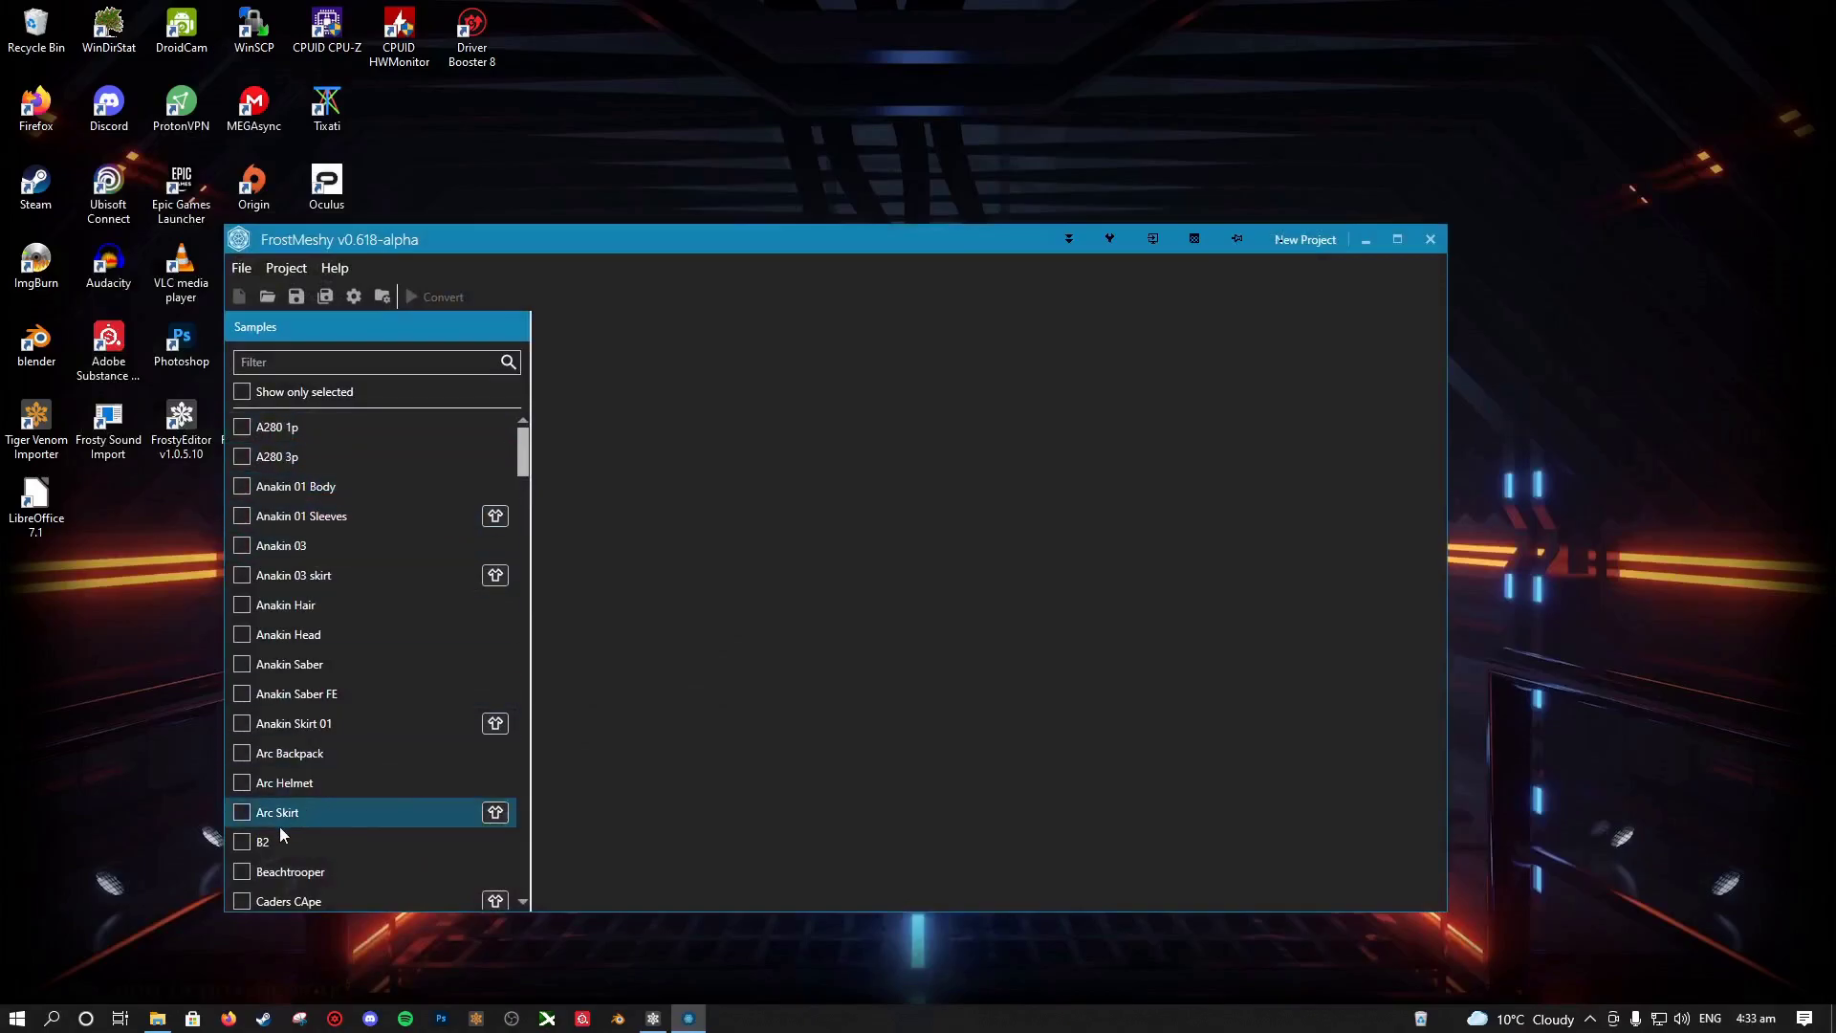
left_click(278, 838)
scroll(277, 836, "down", 2)
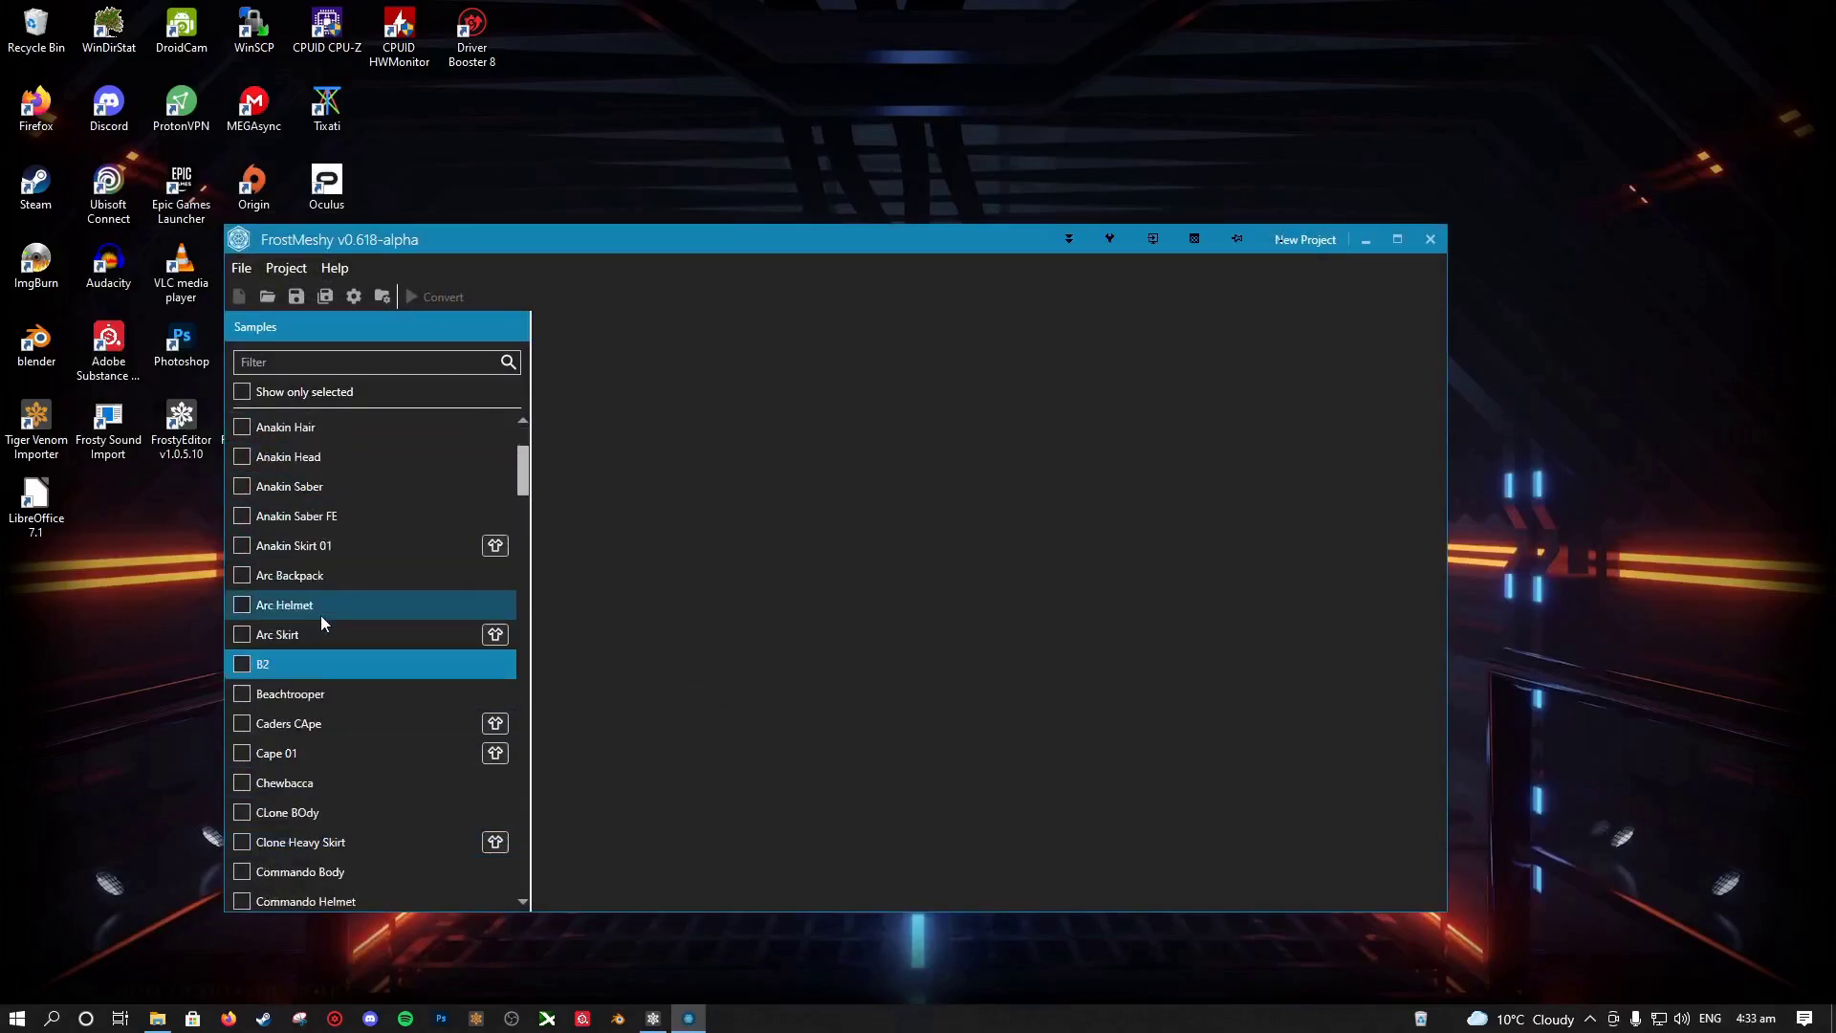
left_click(242, 664)
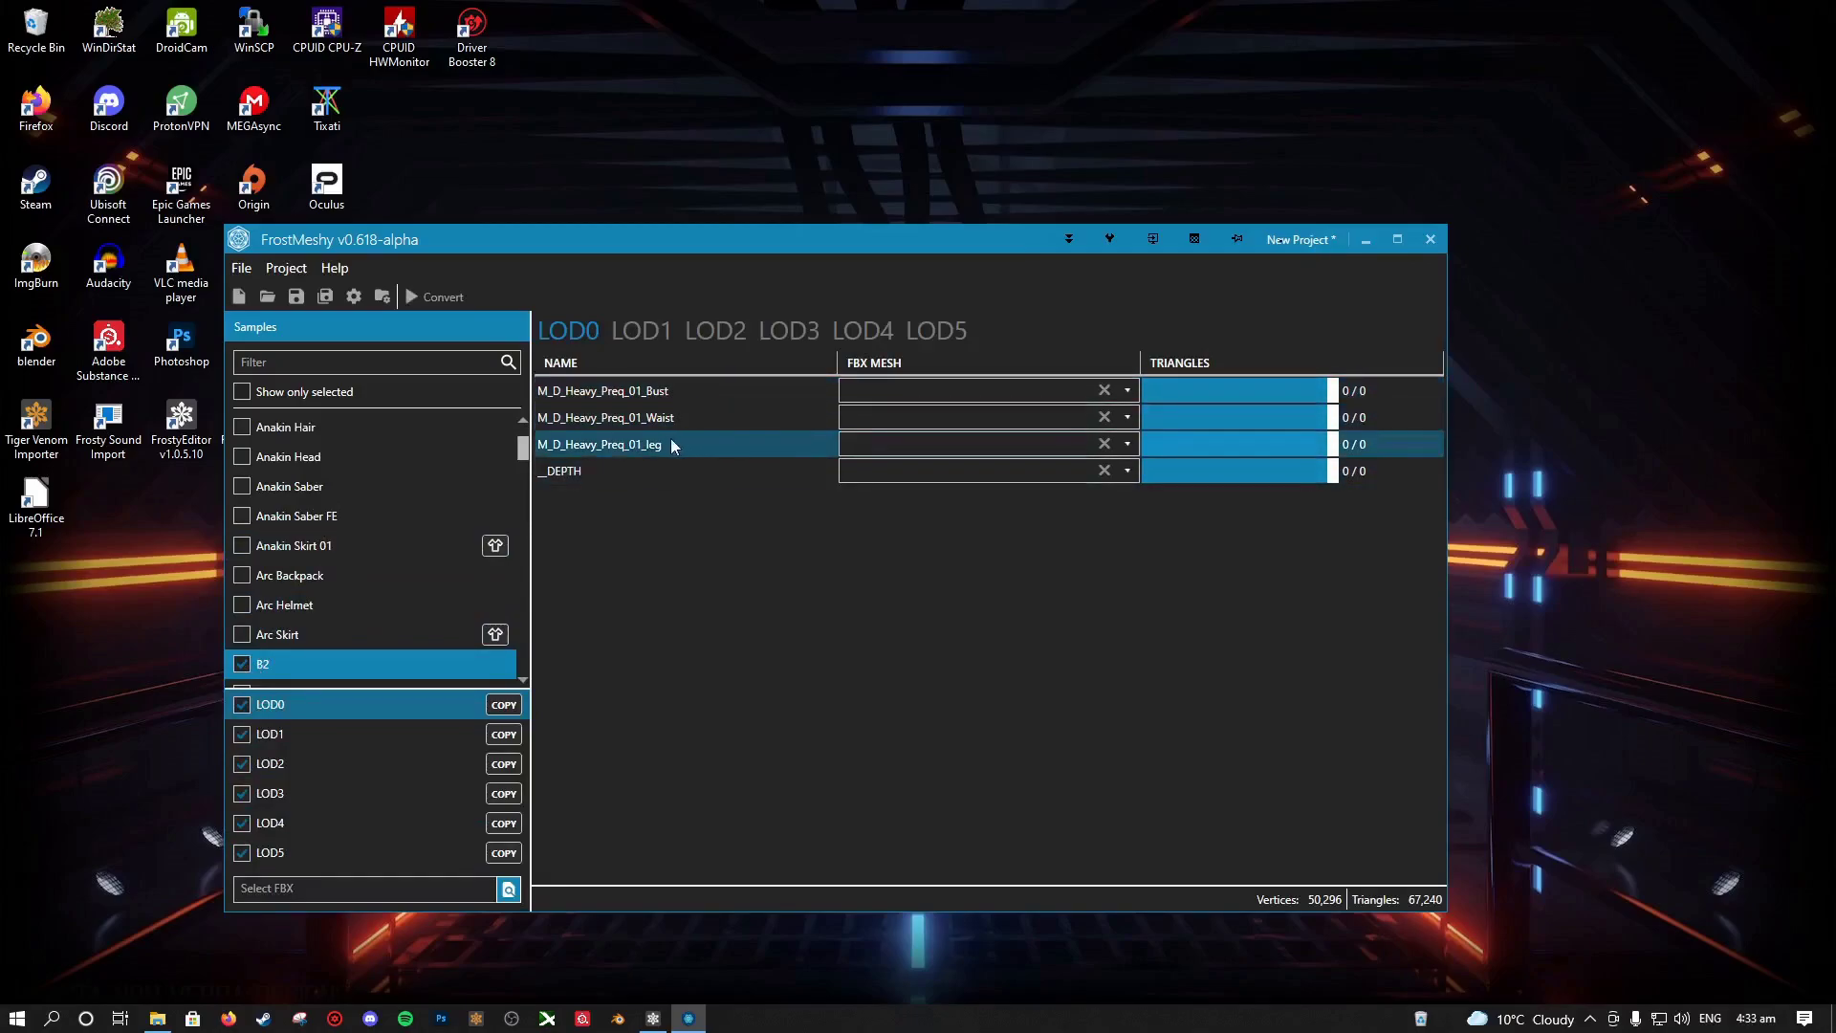
Step: Return to Frosty Editor and list B2_01's Texture folder, T_B2_01_Bust_CS through T_B2_01_Waist_W
left_click(654, 1017)
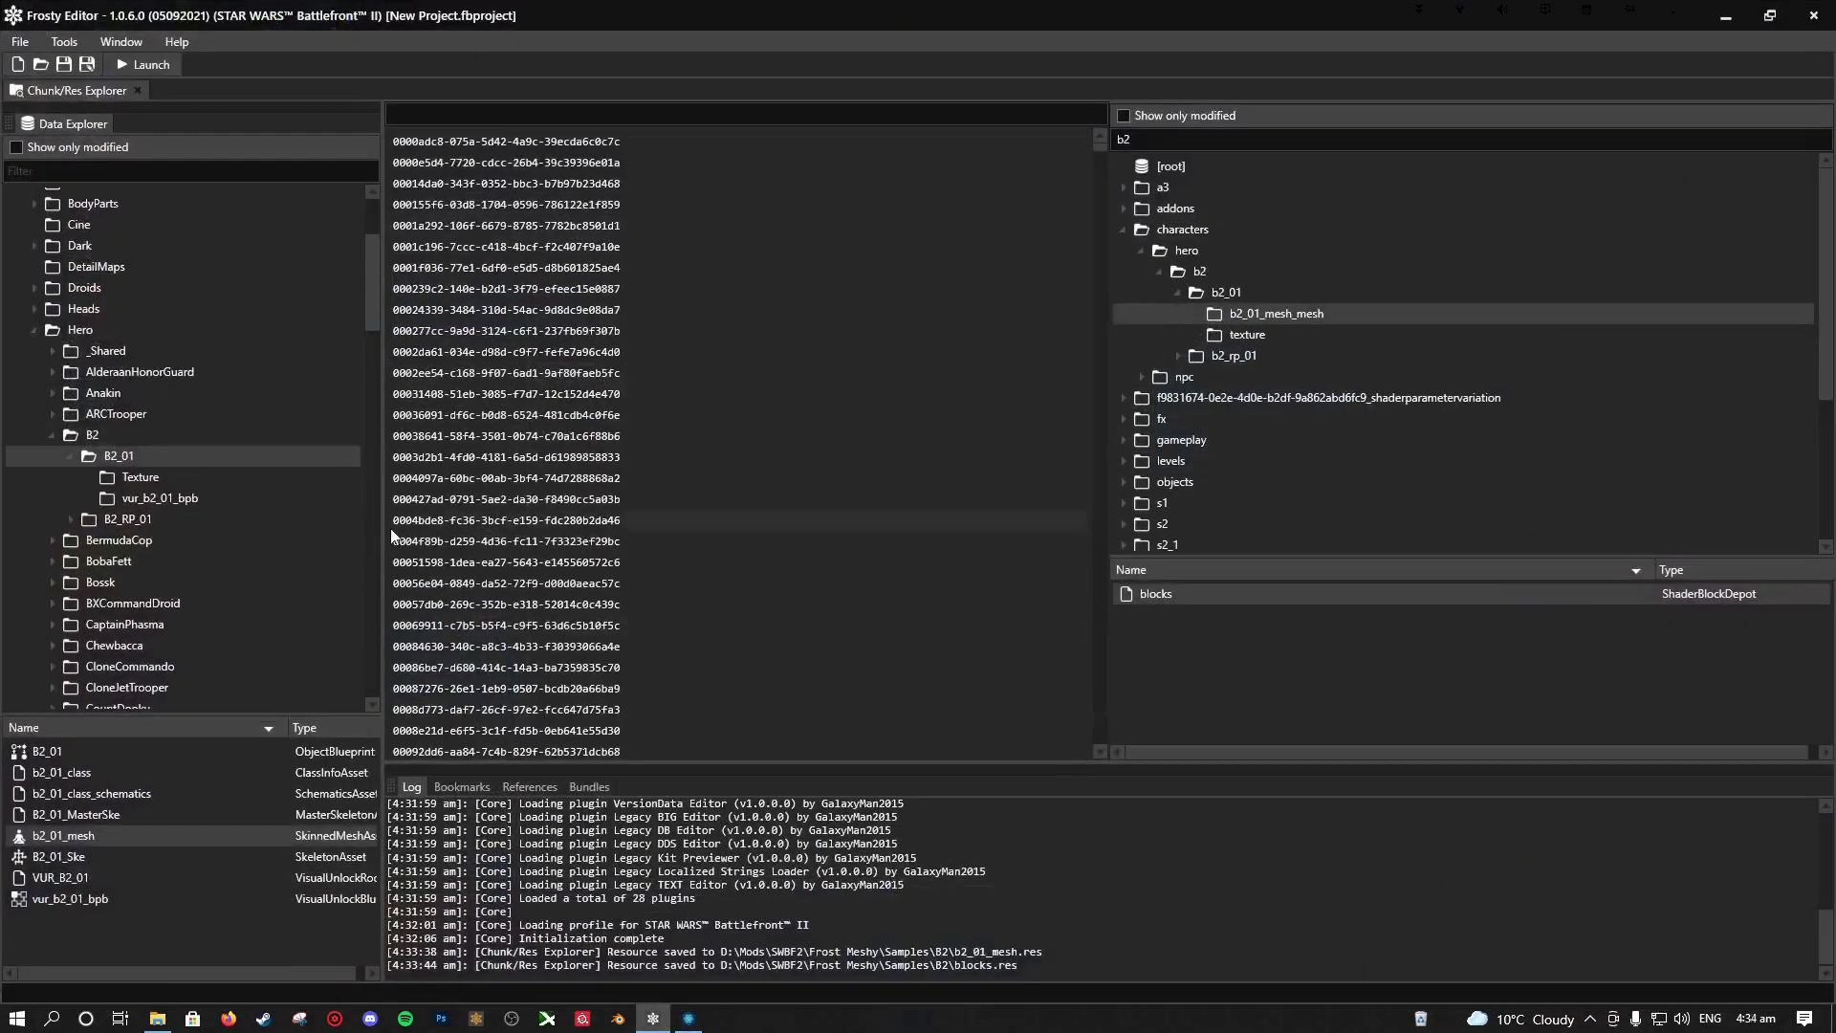
left_click(198, 478)
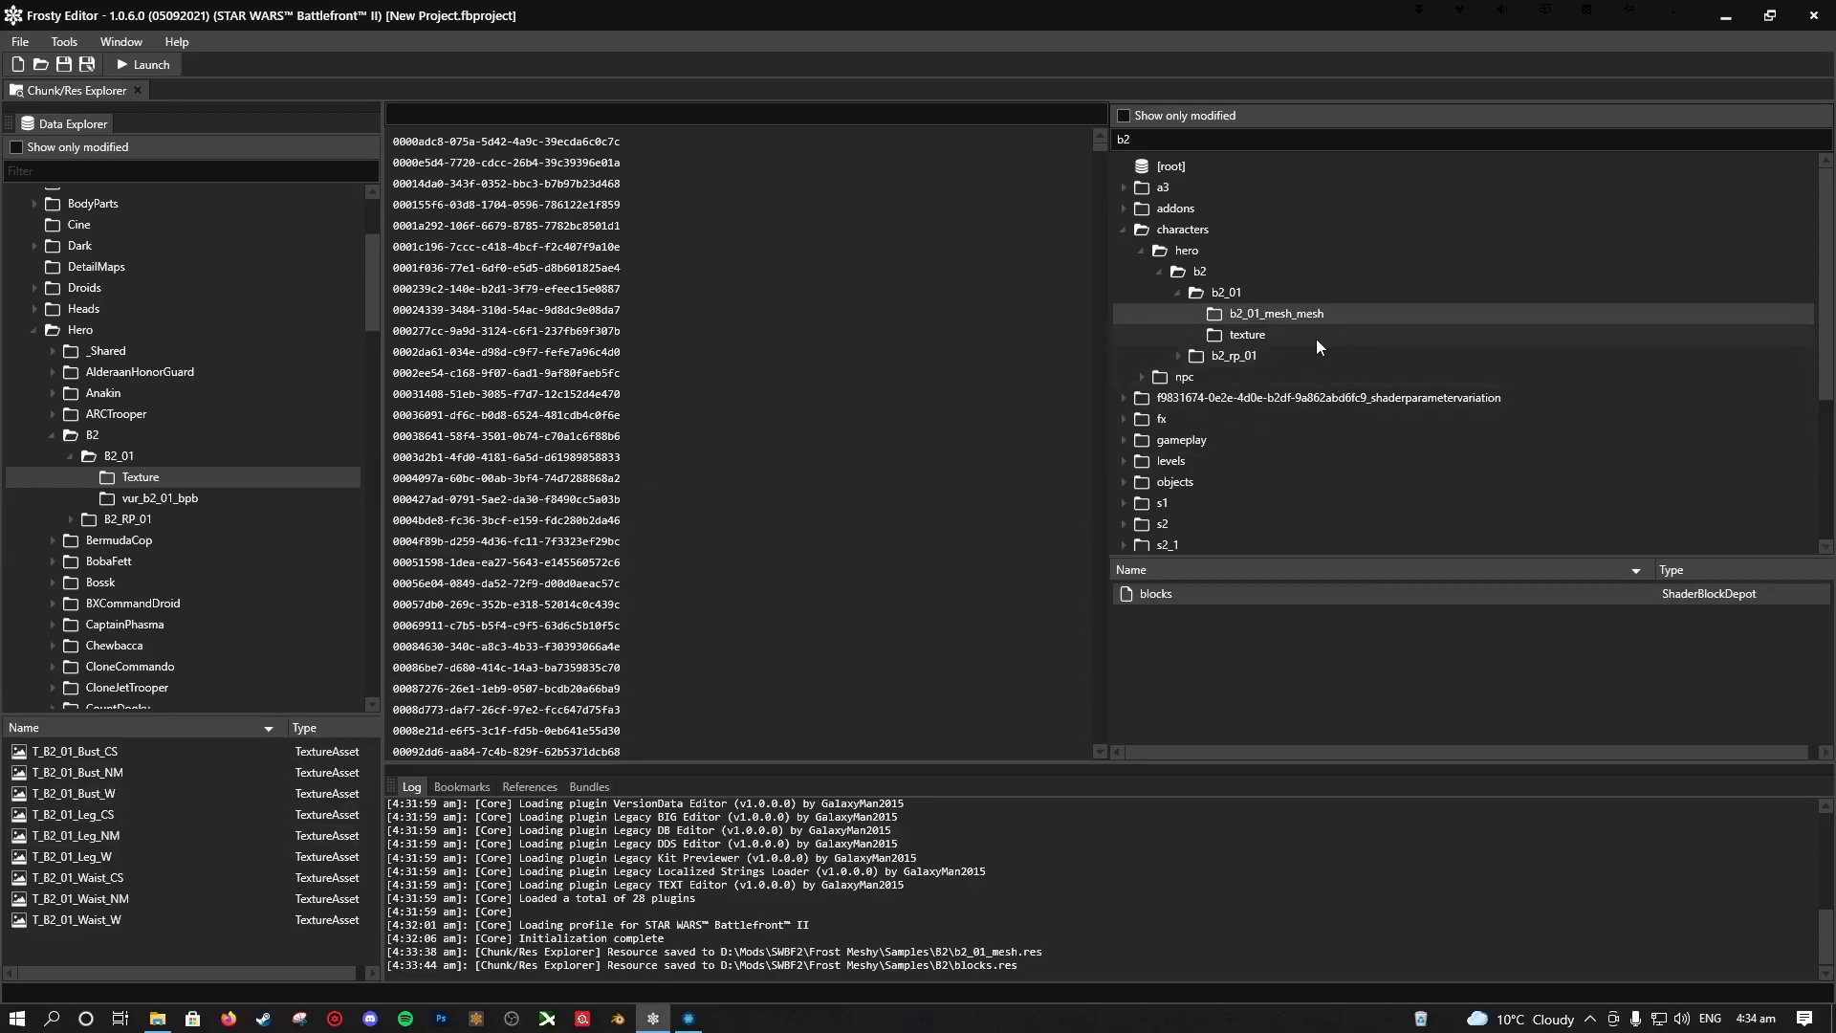
Step: Filter the res tree for 'finn' and expand characters > heads > heads_finn > heads_finn_01
left_click(1126, 229)
key("BackSpace")
key("BackSpace")
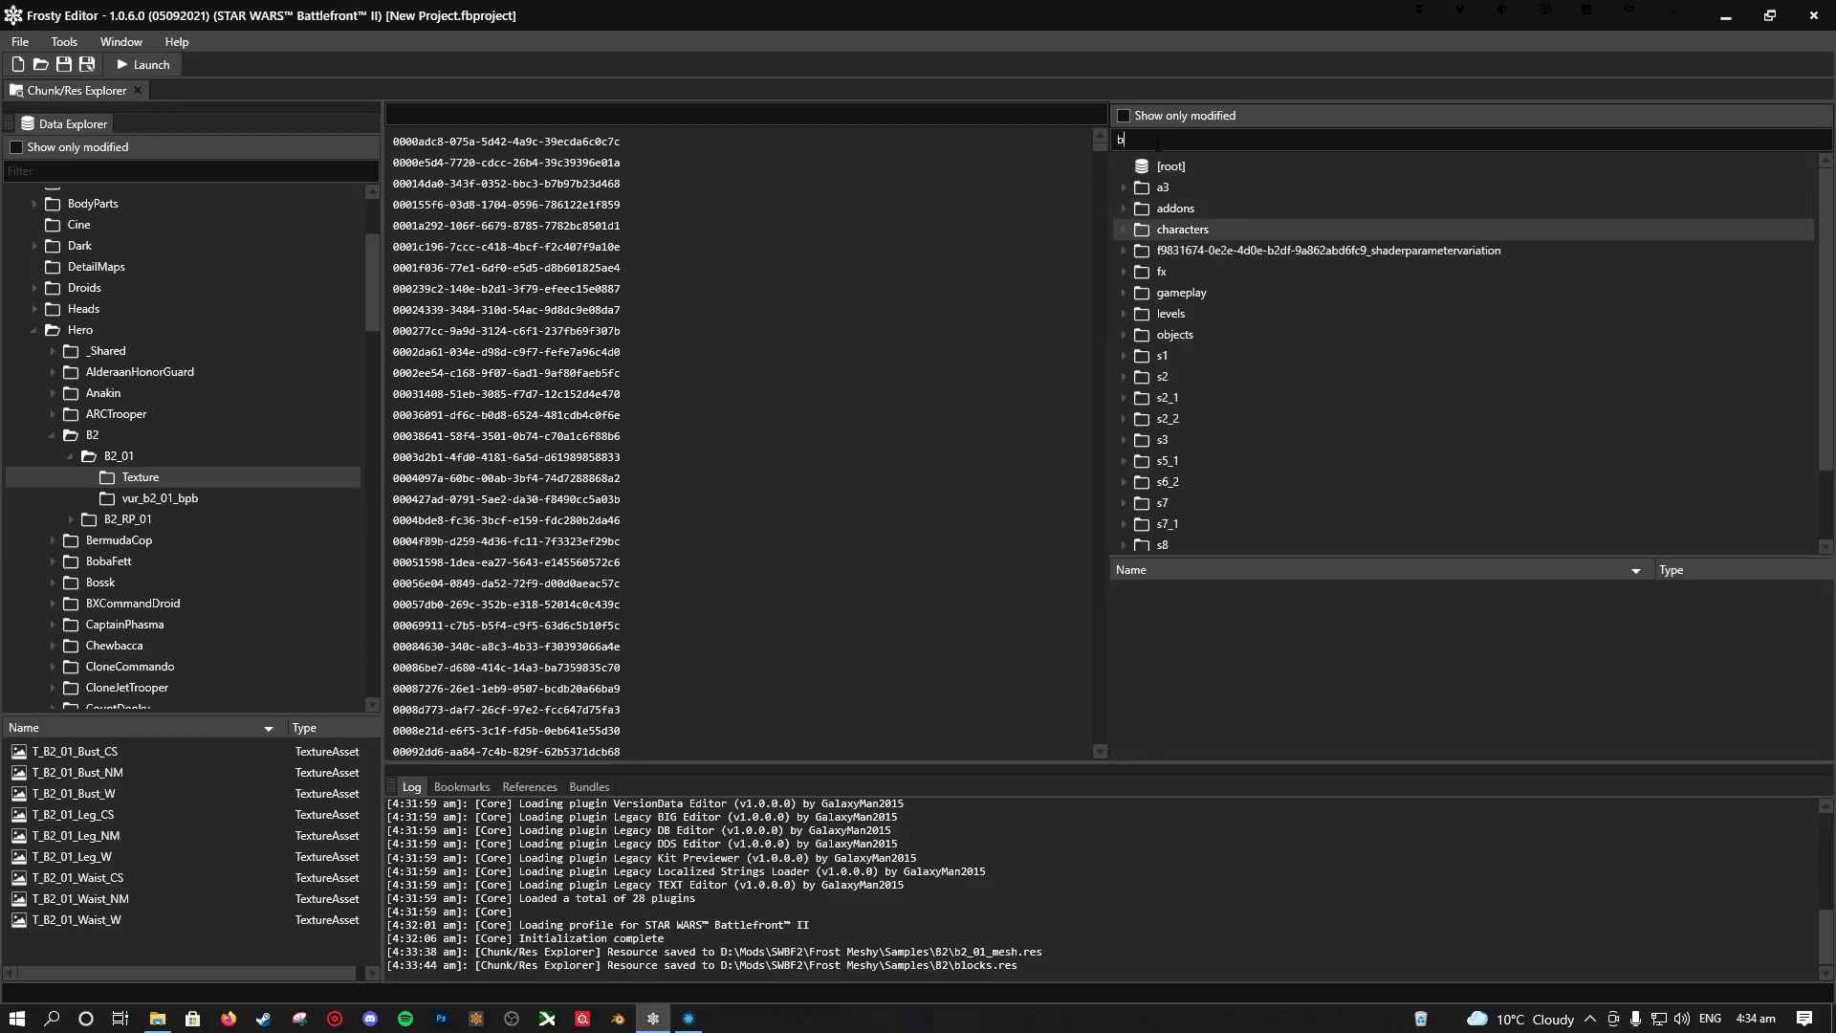
type("finn")
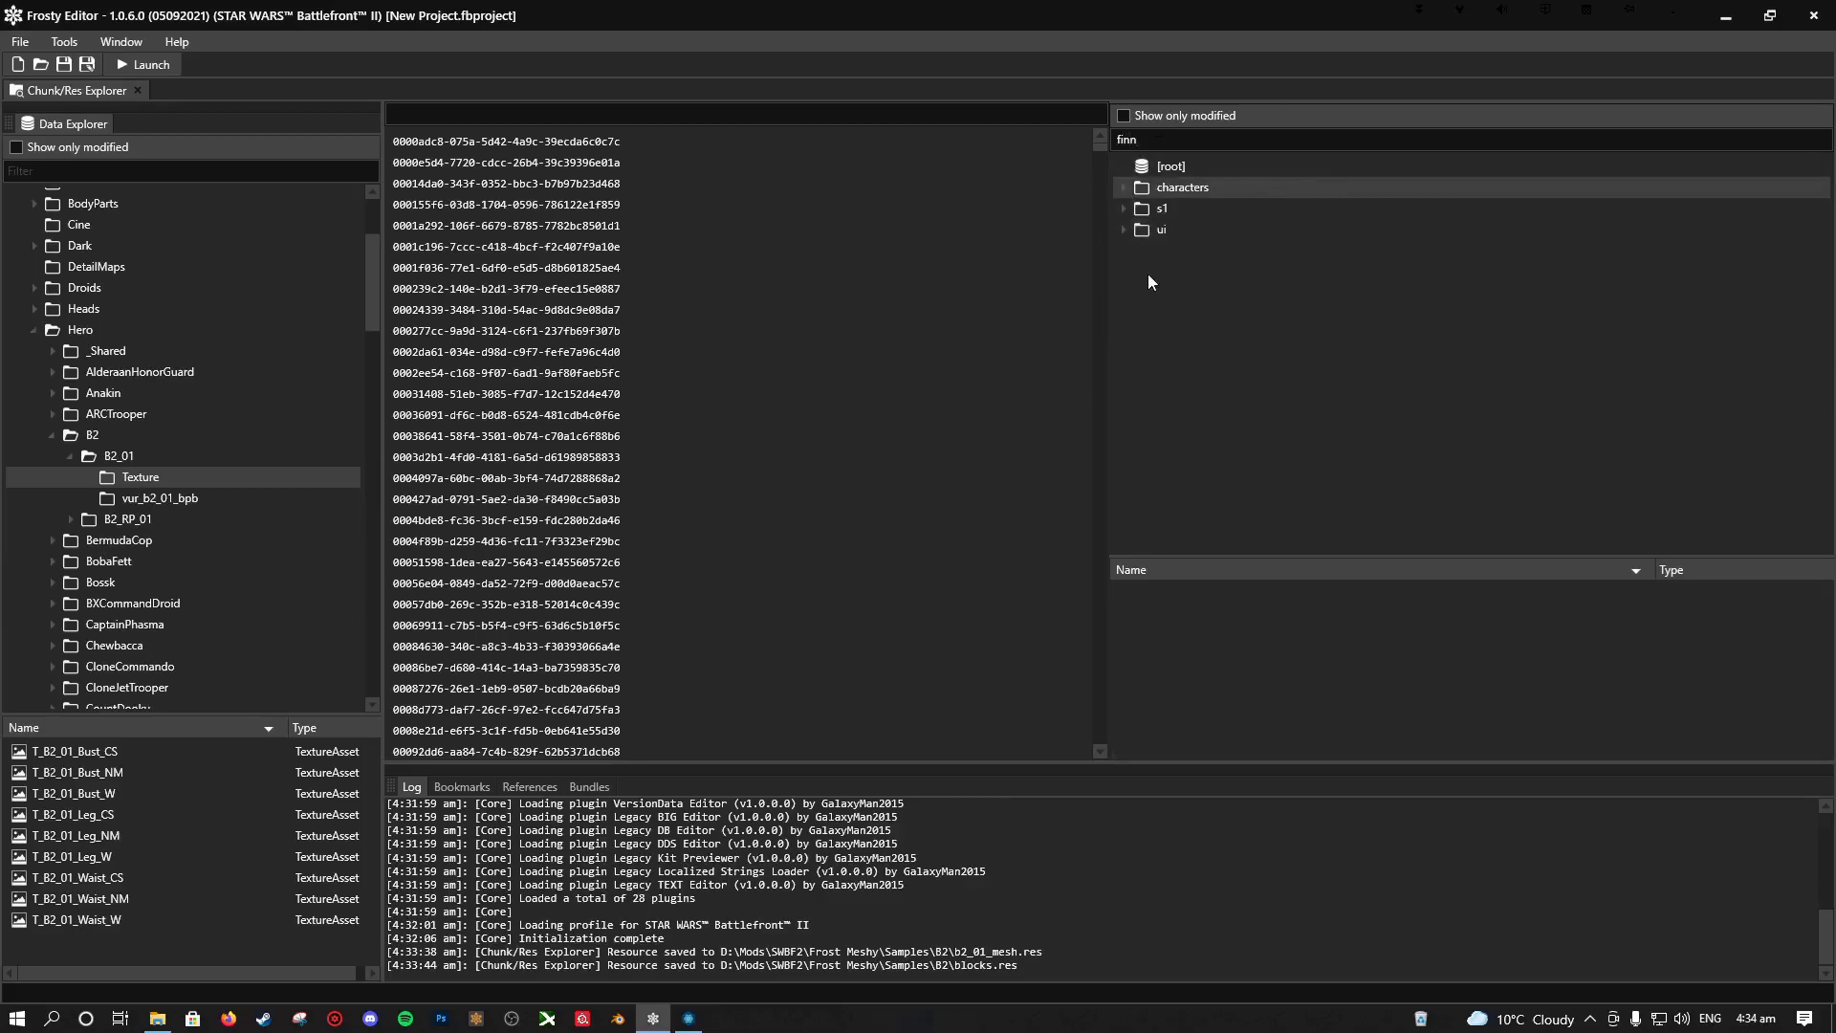
double_click(1183, 190)
double_click(1220, 230)
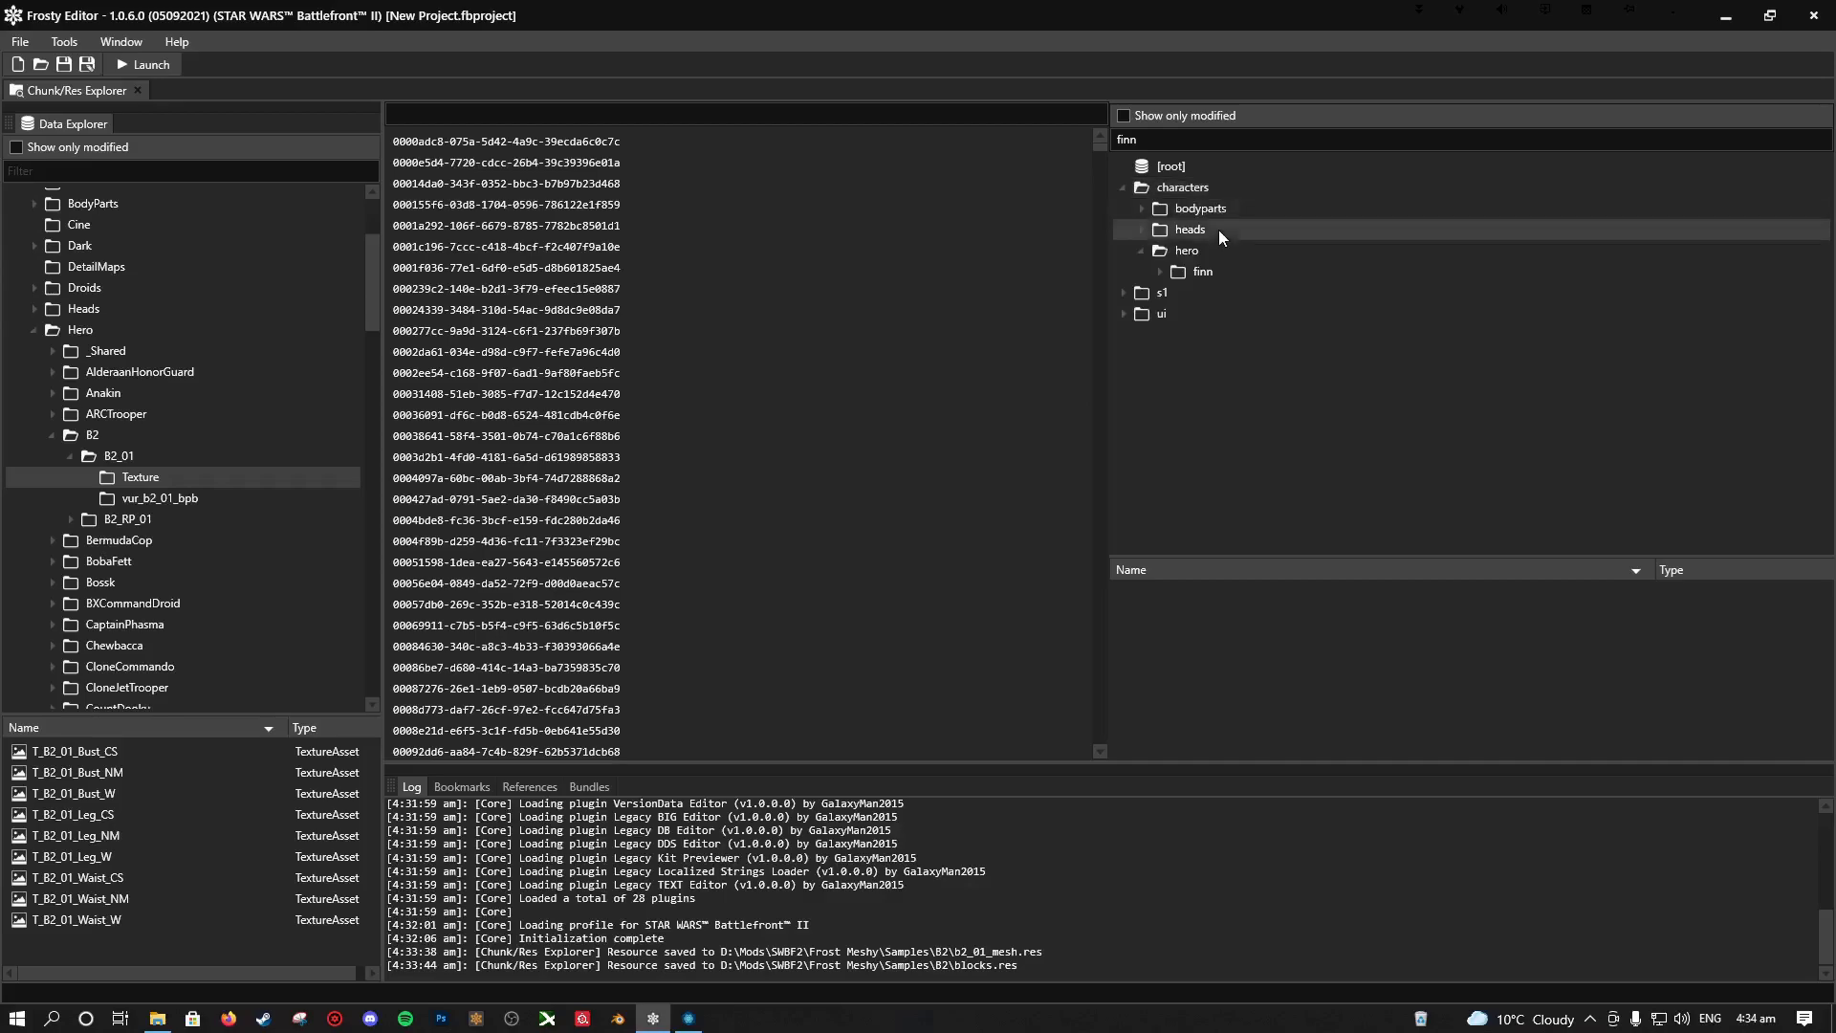
left_click(1218, 249)
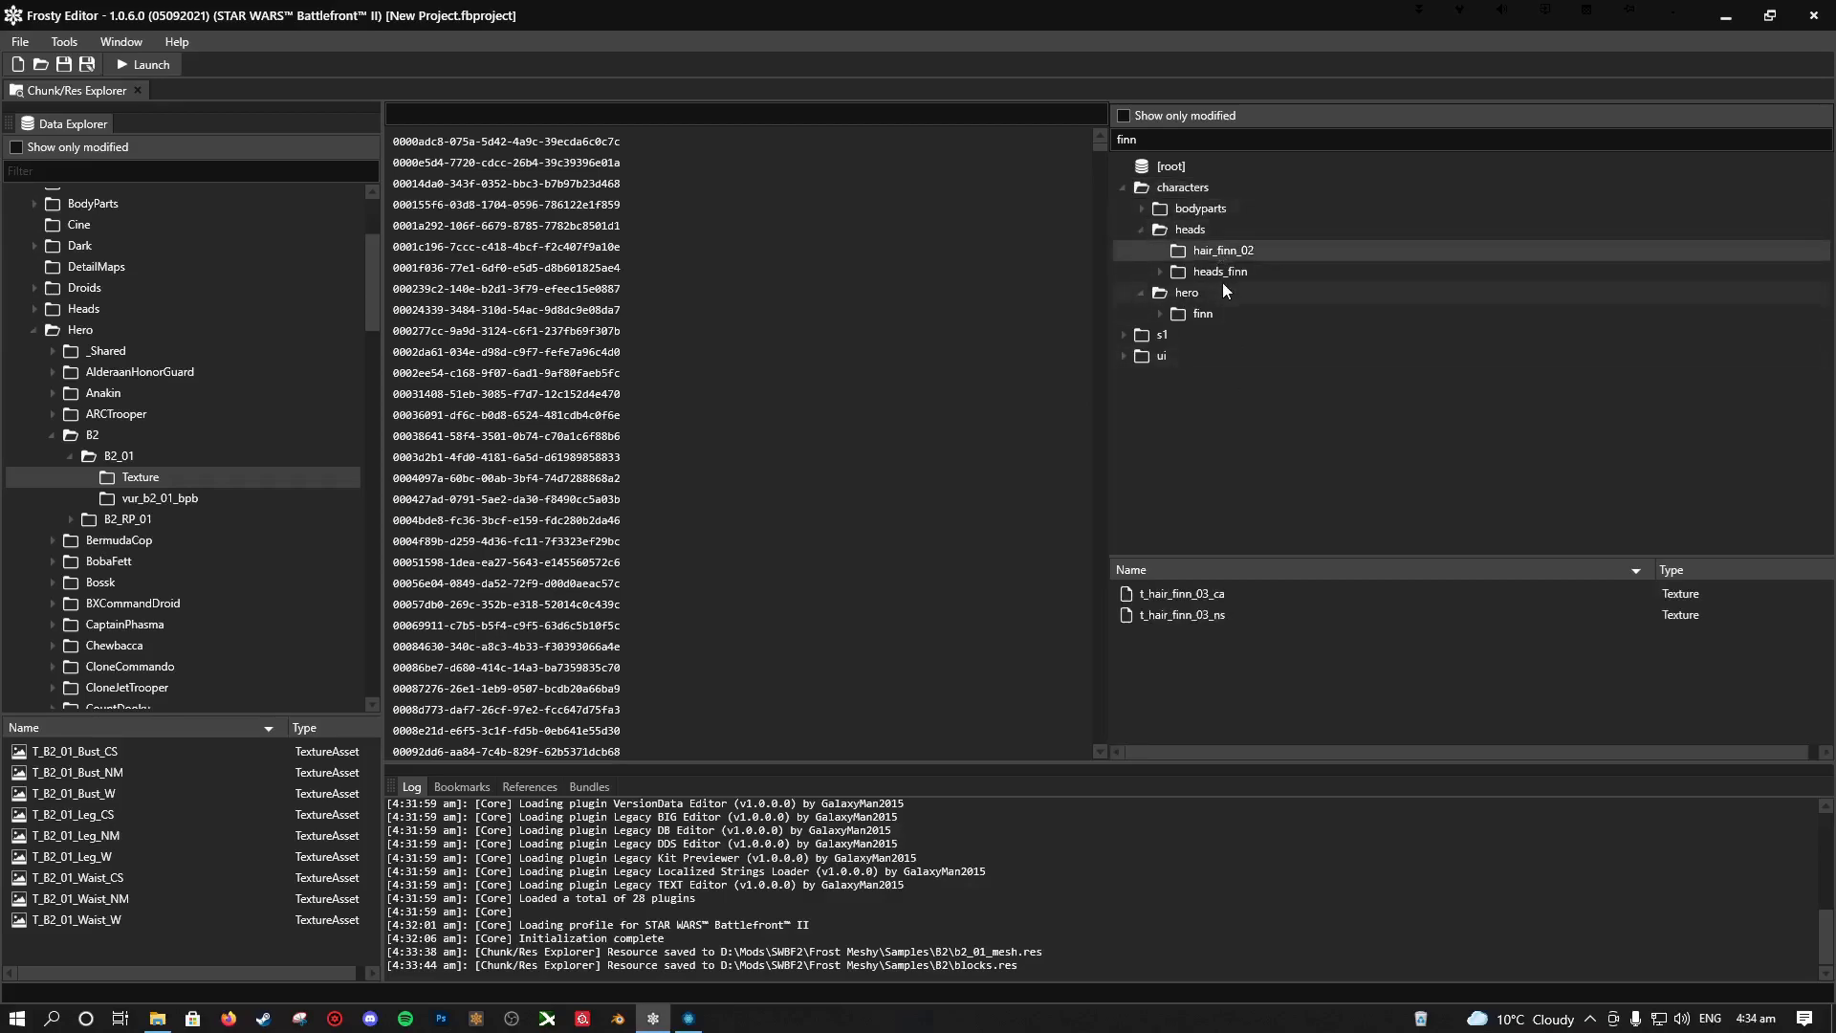
double_click(1224, 274)
double_click(1287, 293)
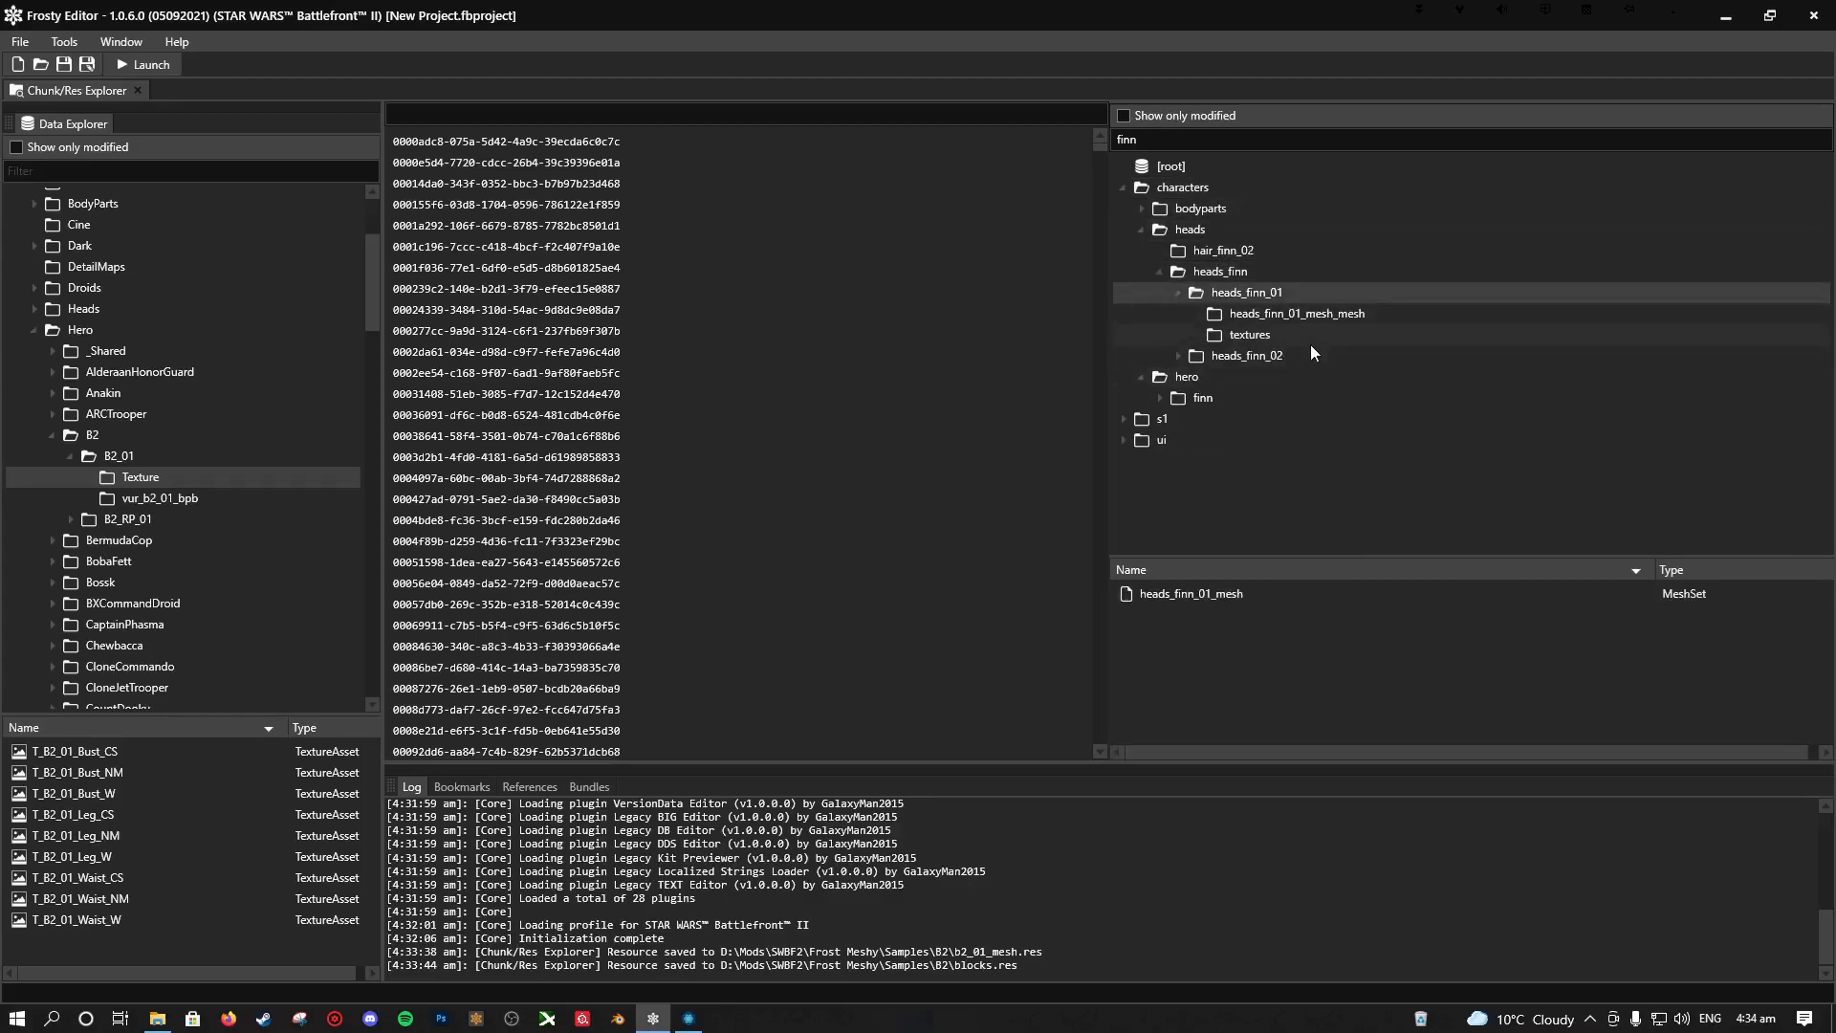
Step: Trace heads_finn_02 down to shaderblocks_variation's blocks ShaderBlockDepot, then collapse characters
double_click(1303, 355)
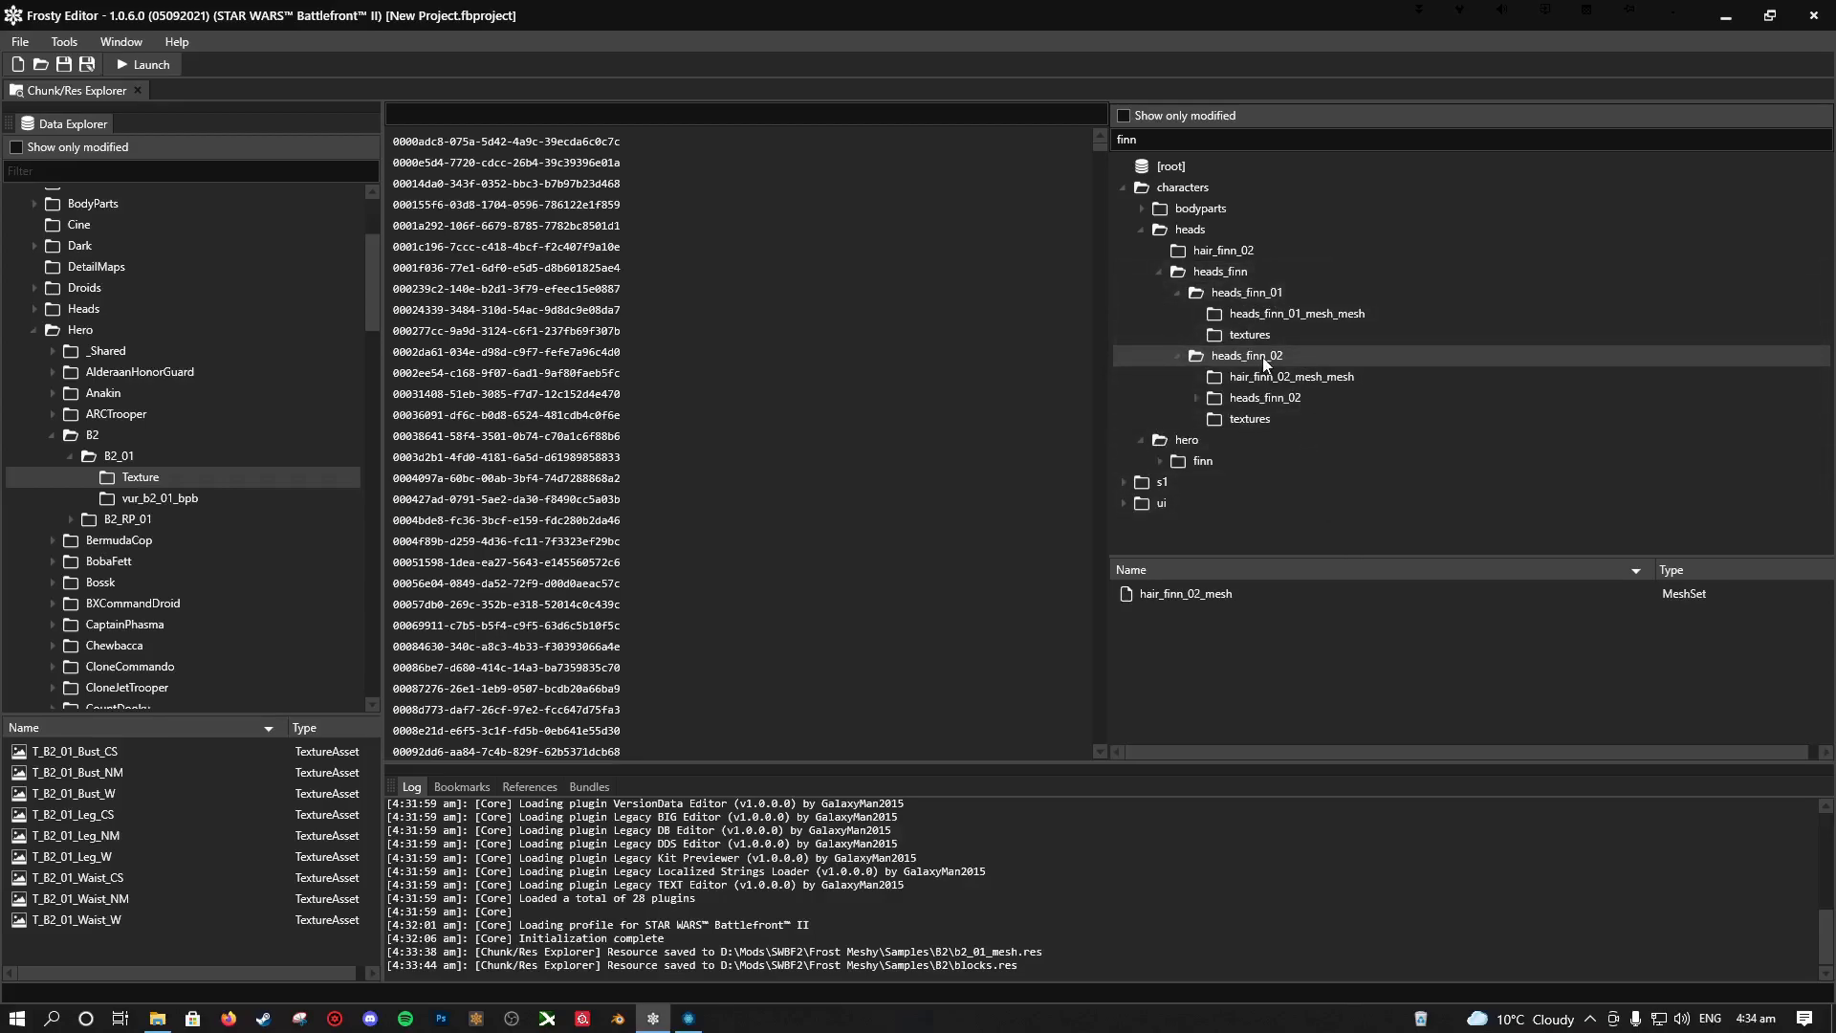
left_click(1324, 376)
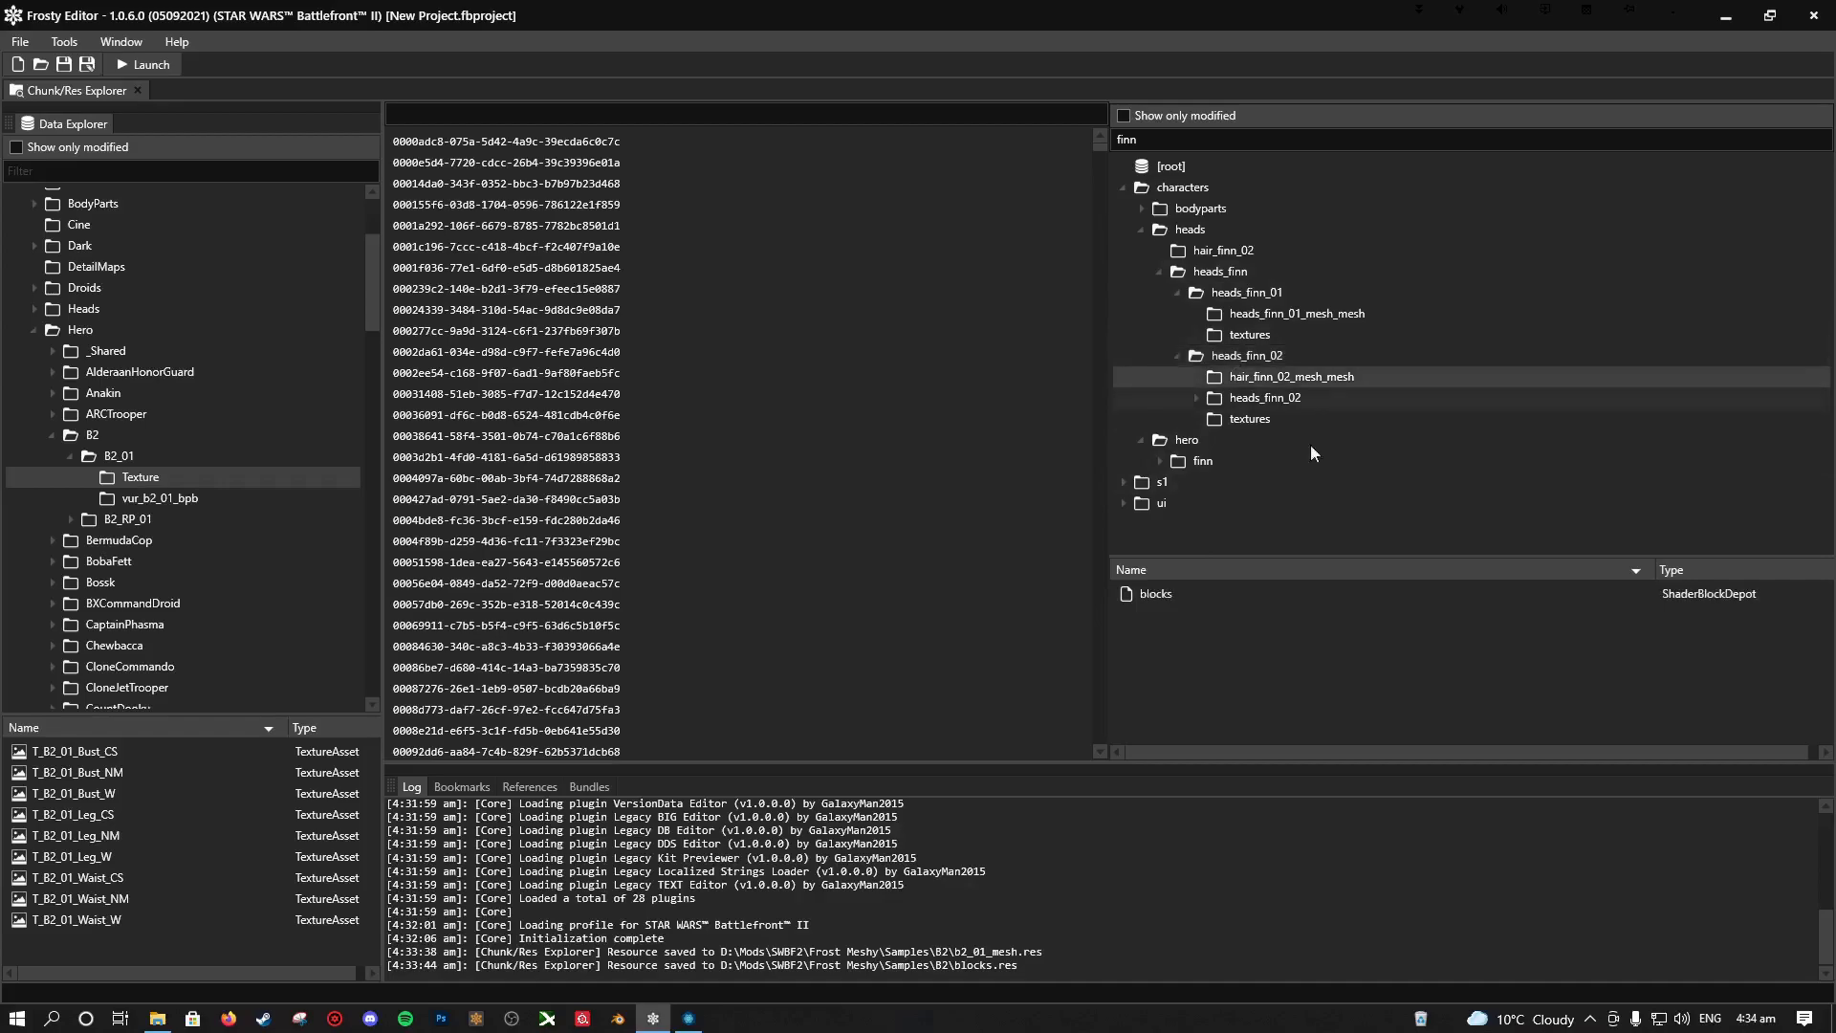
double_click(1303, 397)
double_click(1304, 417)
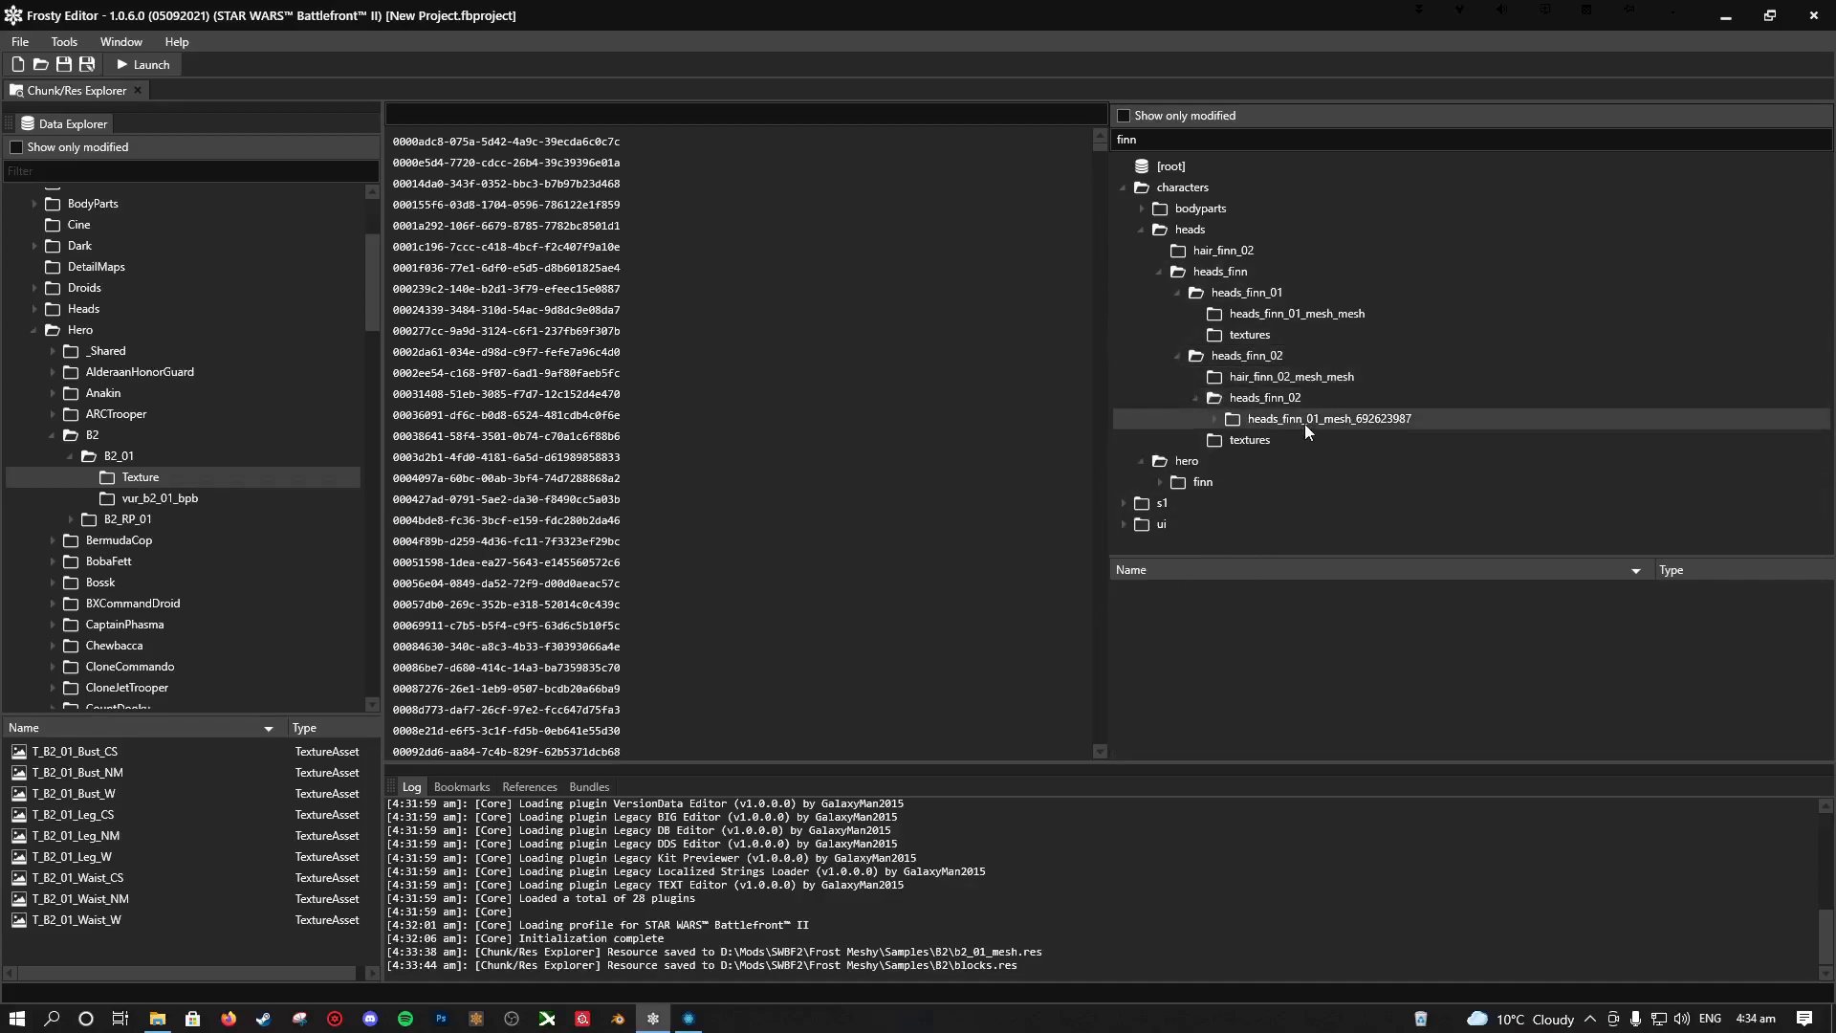
left_click(1315, 439)
left_click(1184, 588)
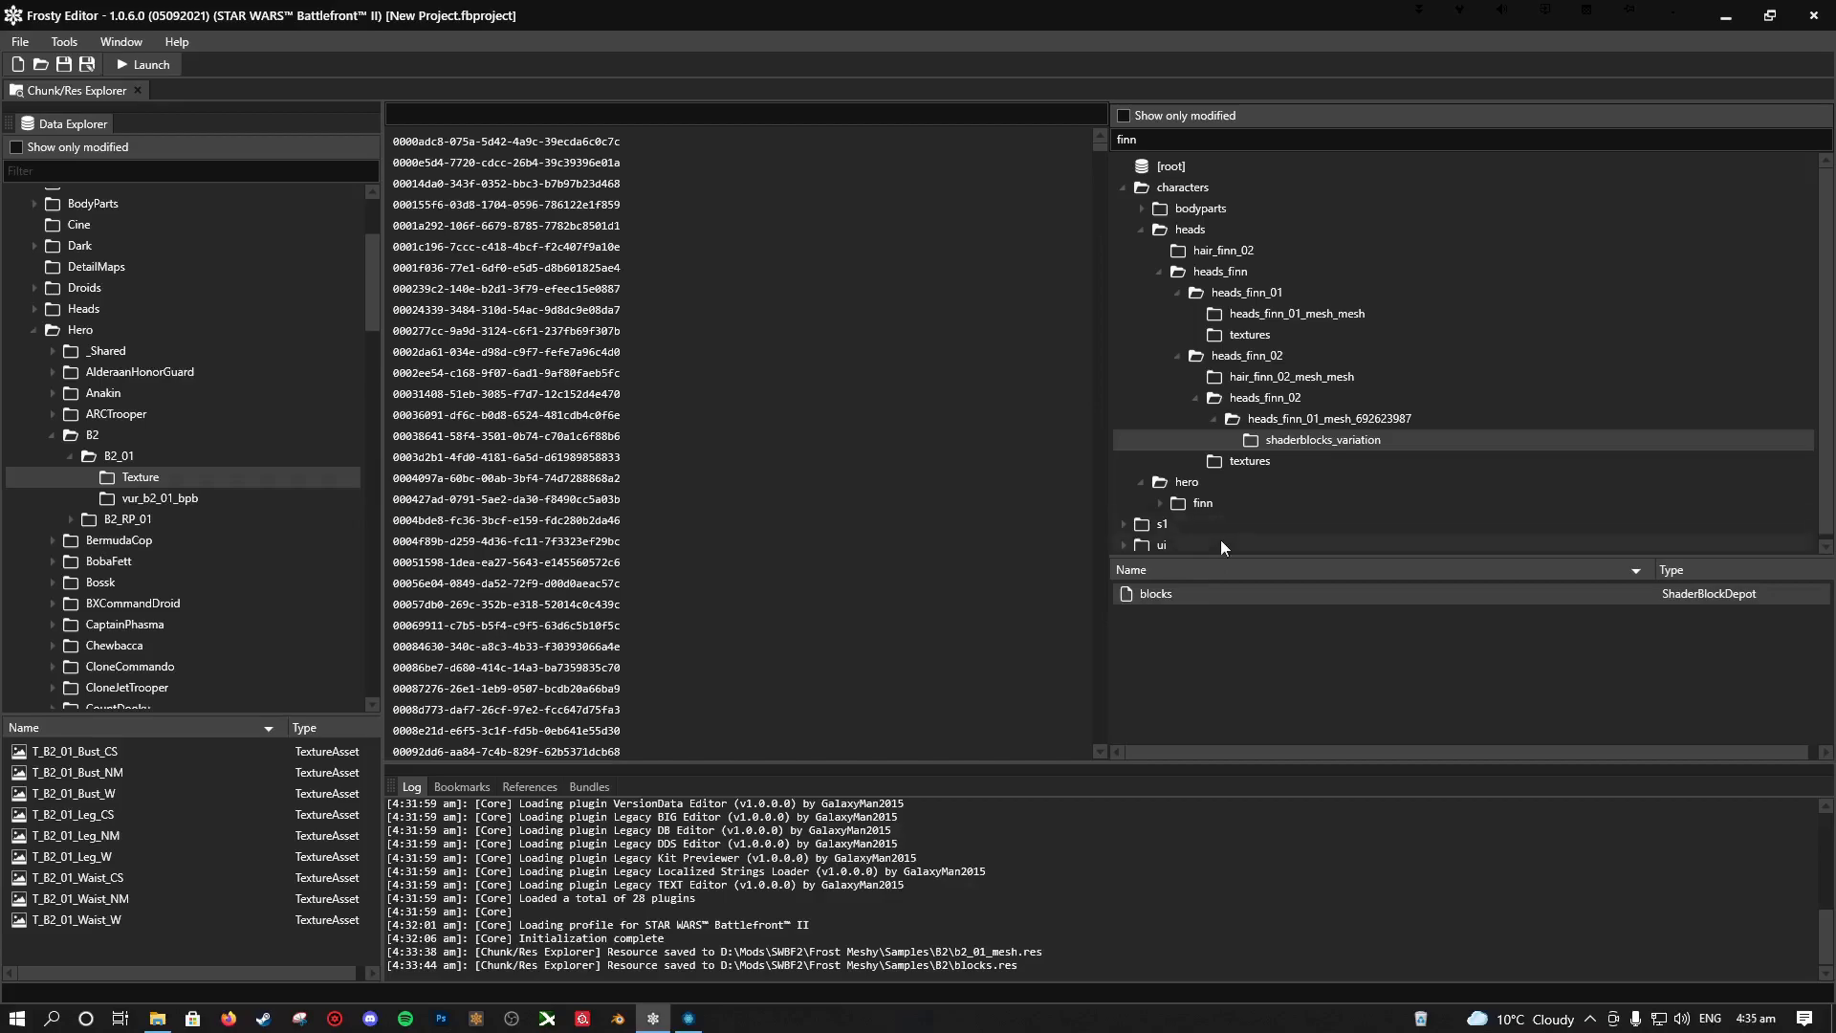
left_click(1147, 244)
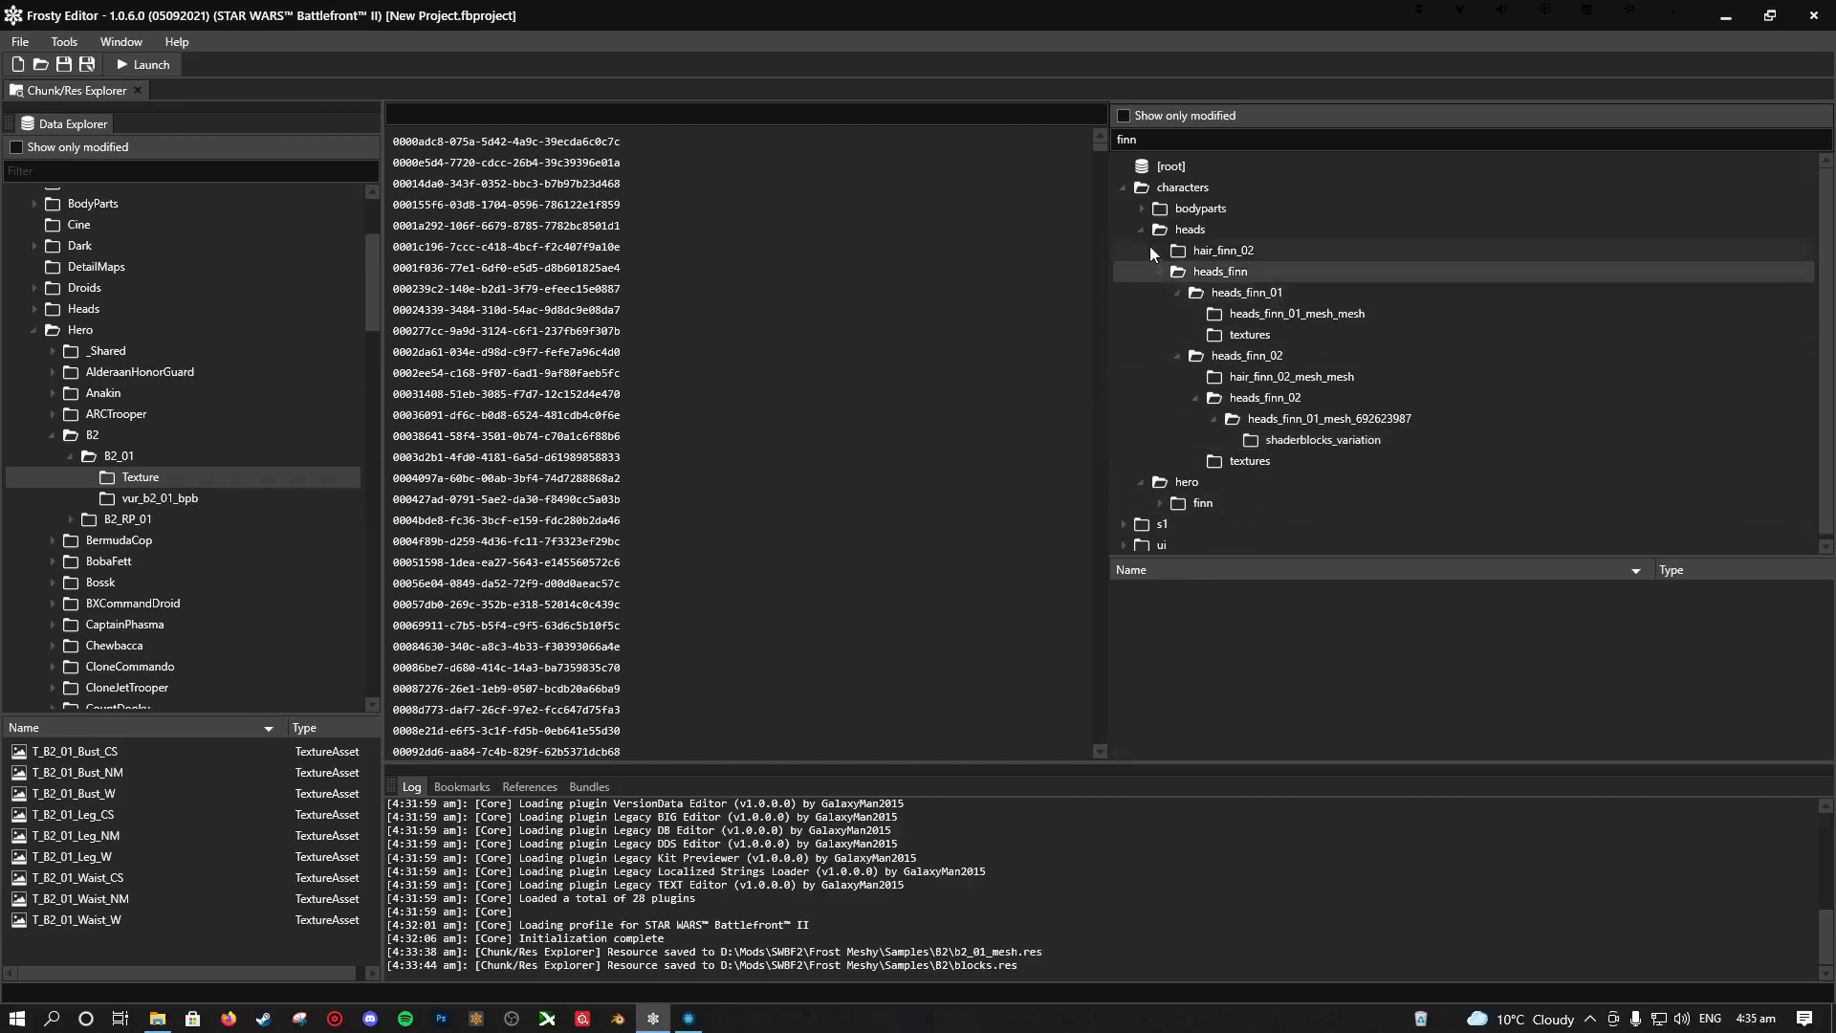
left_click(1126, 187)
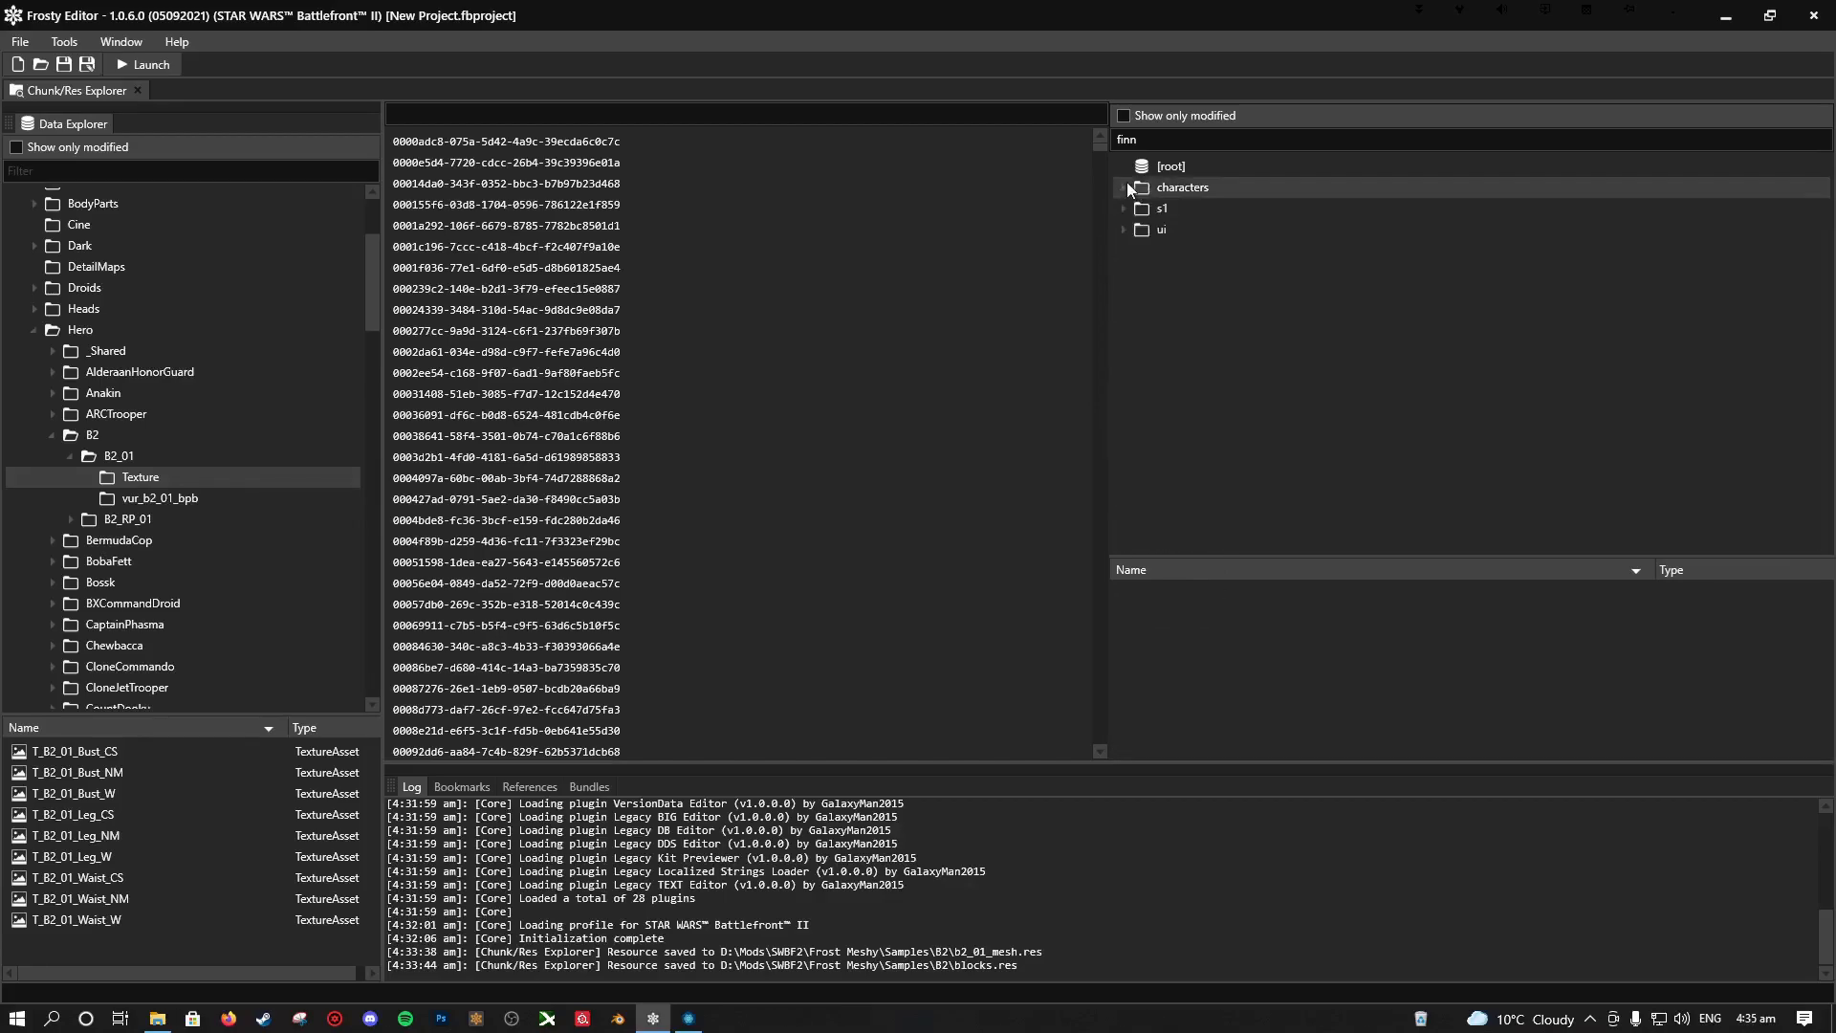